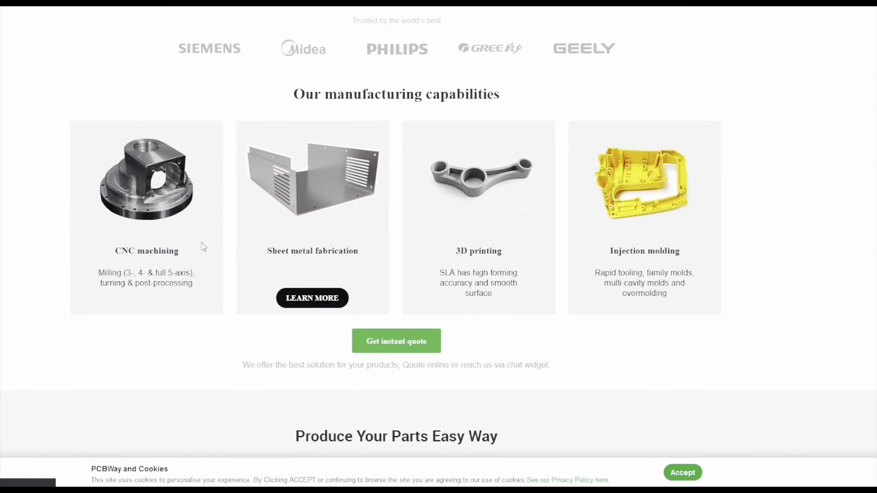
Open PCBWay's 3D printing service and its quote form, examine the material and surface finish options, and return to the home page
{"action": "left_click", "coordinate": [472, 249]}
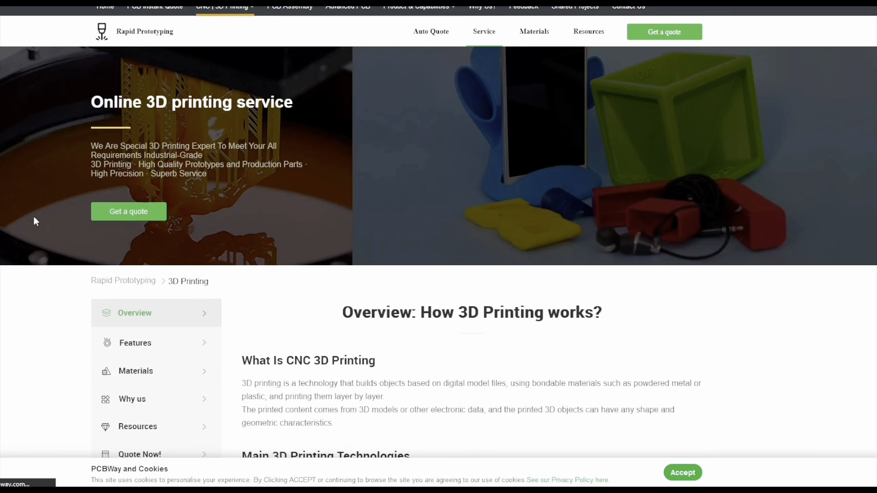
{"action": "left_click", "coordinate": [140, 212]}
{"action": "scroll", "coordinate": [373, 157], "scroll_direction": "down", "scroll_amount": 3}
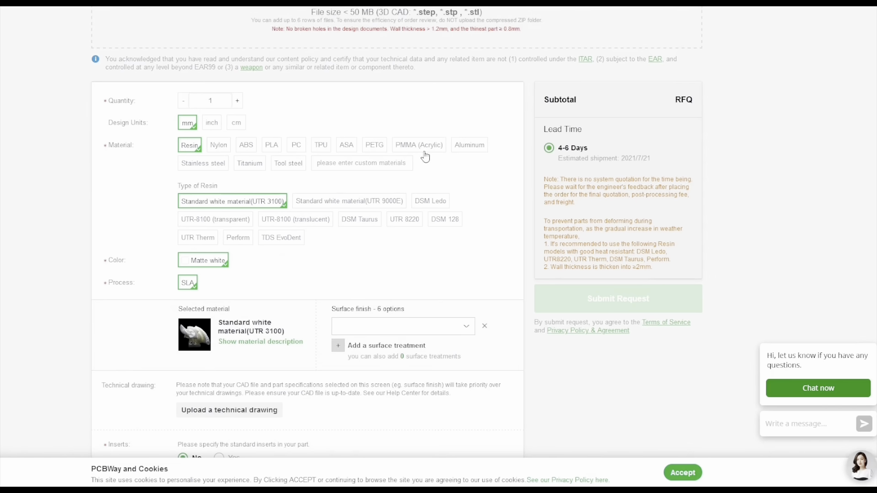
{"action": "scroll", "coordinate": [425, 156], "scroll_direction": "down", "scroll_amount": 4}
{"action": "scroll", "coordinate": [416, 319], "scroll_direction": "up", "scroll_amount": 4}
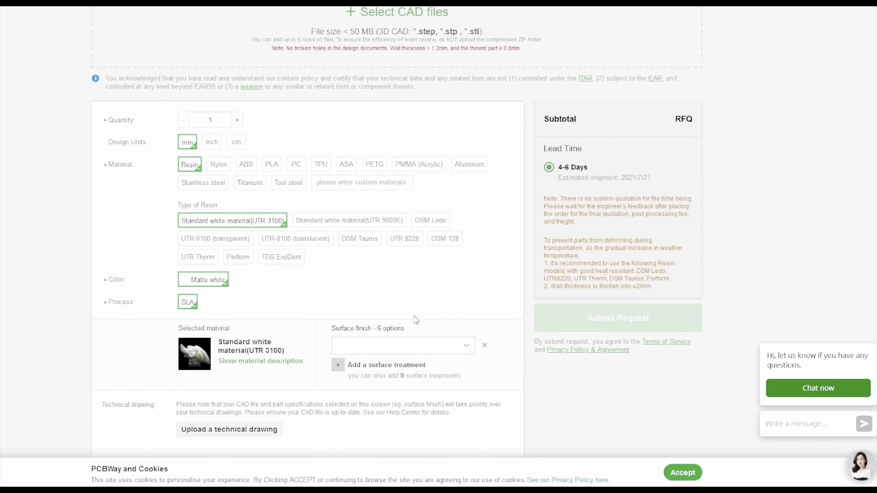
{"action": "scroll", "coordinate": [416, 320], "scroll_direction": "up", "scroll_amount": 1}
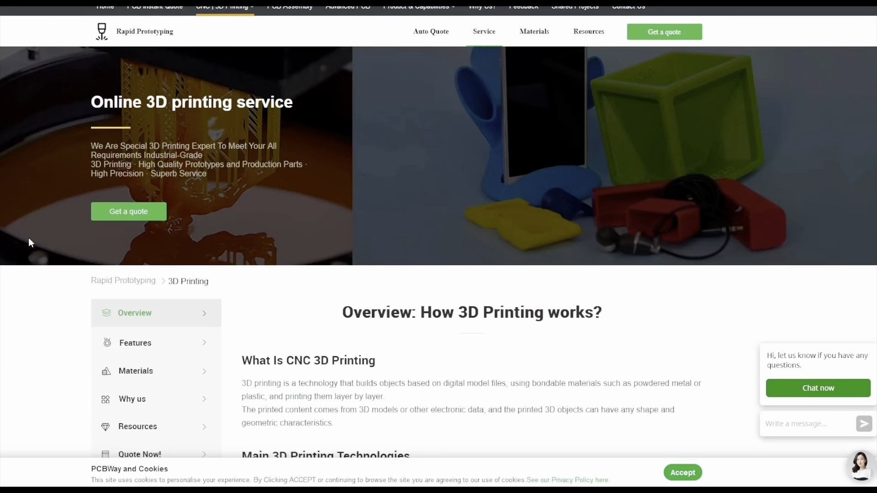
{"action": "scroll", "coordinate": [28, 237], "scroll_direction": "up", "scroll_amount": 1}
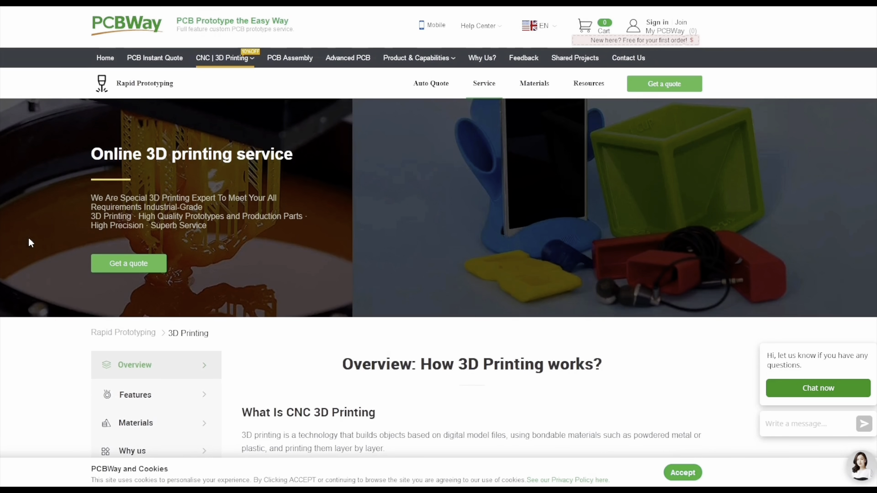
{"action": "left_click", "coordinate": [107, 35]}
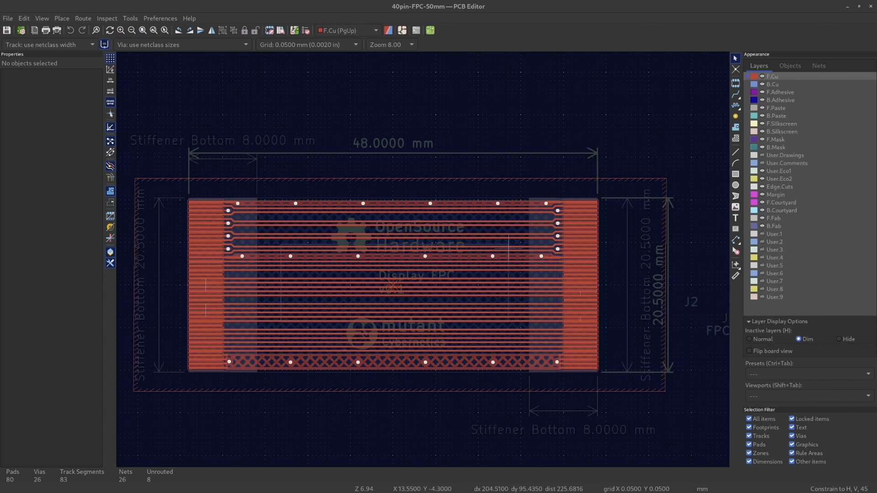
Examine the 40pin-FPC-50mm board's contact pads, traces, and stiffener dimensions at both ends in KiCad's PCB Editor
{"action": "scroll", "coordinate": [261, 252], "scroll_direction": "up", "scroll_amount": 1}
{"action": "middle_click_drag", "start_coordinate": [542, 246], "coordinate": [394, 229]}
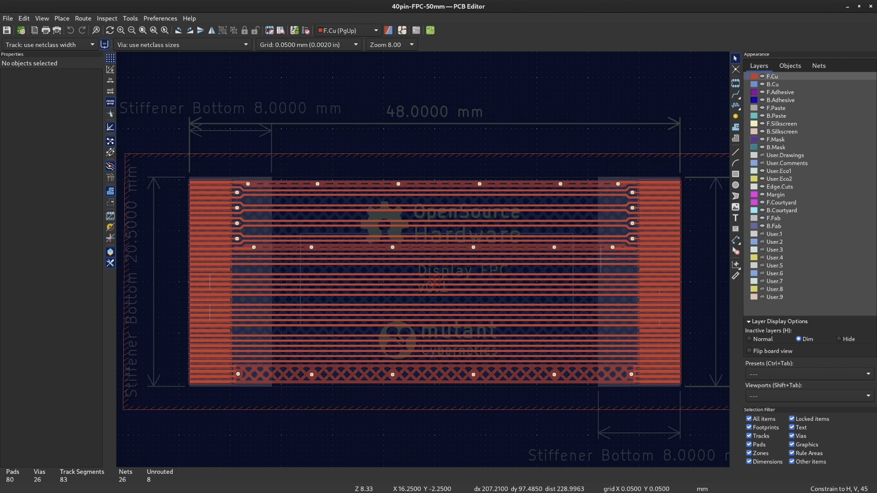
{"action": "scroll", "coordinate": [601, 259], "scroll_direction": "up", "scroll_amount": 2}
{"action": "scroll", "coordinate": [516, 236], "scroll_direction": "down", "scroll_amount": 2}
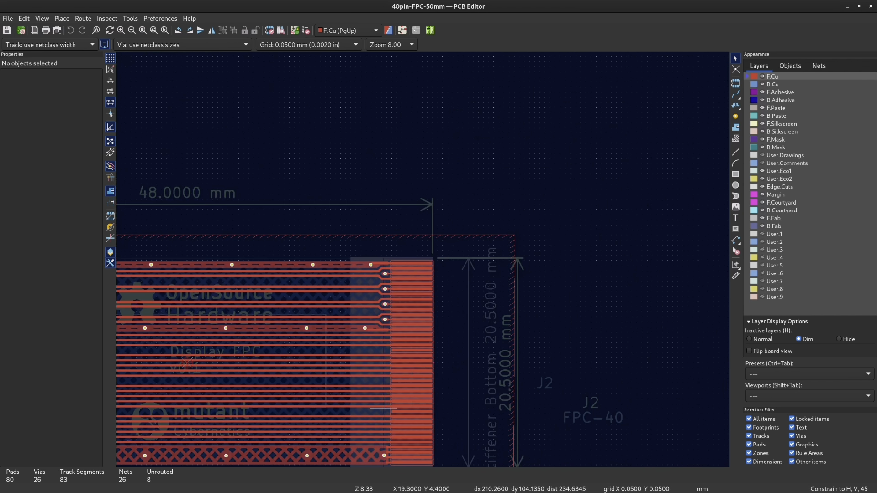
{"action": "middle_click_drag", "start_coordinate": [383, 414], "coordinate": [448, 288]}
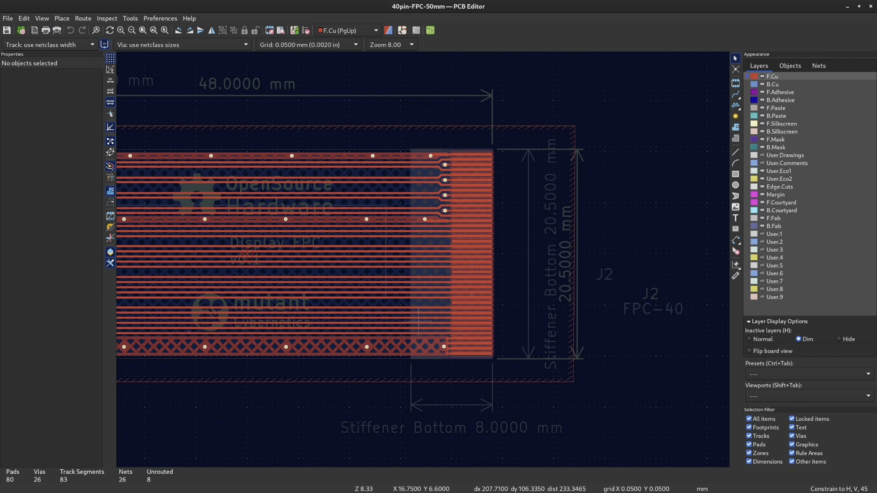
{"action": "middle_click_drag", "start_coordinate": [418, 315], "coordinate": [435, 322]}
{"action": "middle_click_drag", "start_coordinate": [409, 181], "coordinate": [498, 187]}
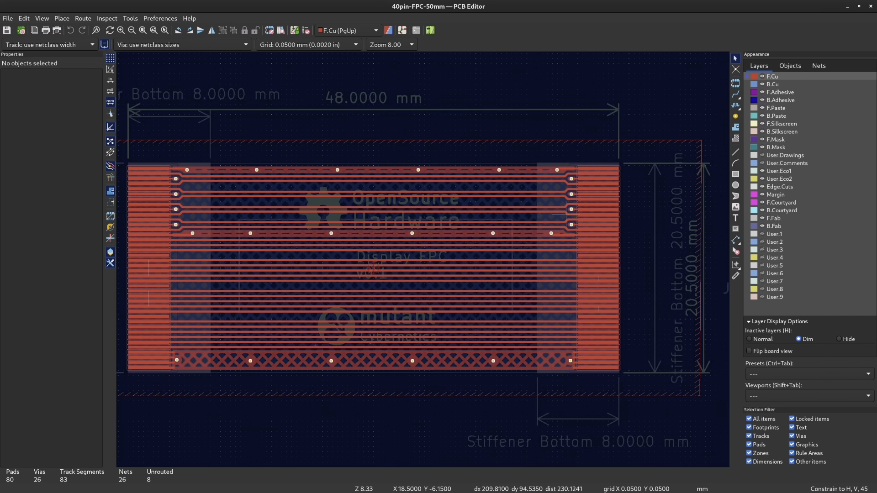
{"action": "scroll", "coordinate": [541, 370], "scroll_direction": "up", "scroll_amount": 3}
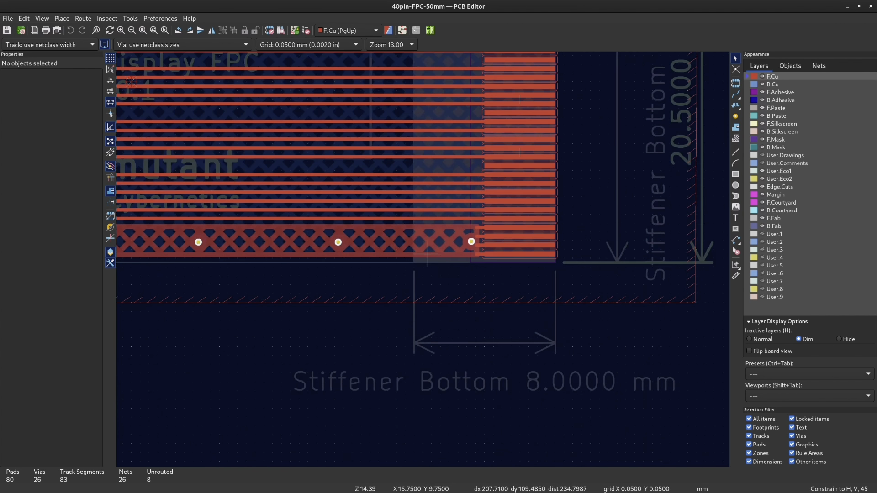
{"action": "scroll", "coordinate": [470, 270], "scroll_direction": "down", "scroll_amount": 4}
{"action": "scroll", "coordinate": [354, 168], "scroll_direction": "down", "scroll_amount": 2}
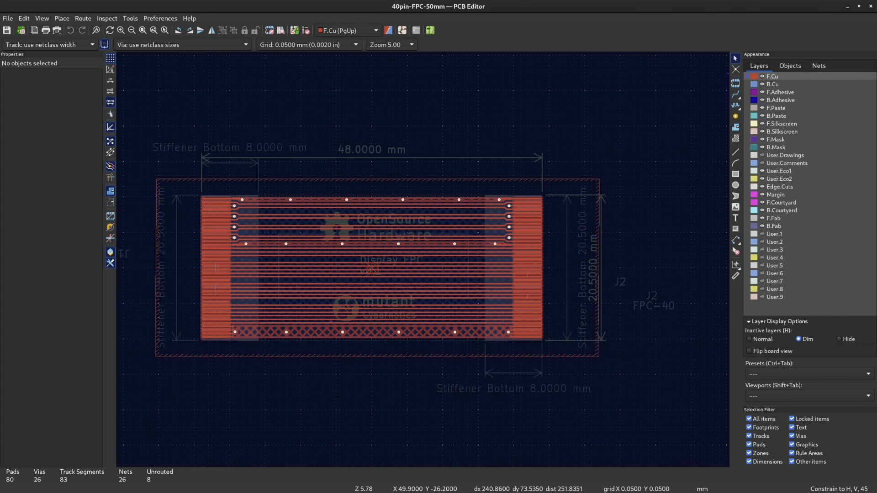
{"action": "scroll", "coordinate": [566, 297], "scroll_direction": "up", "scroll_amount": 4}
{"action": "scroll", "coordinate": [375, 210], "scroll_direction": "down", "scroll_amount": 1}
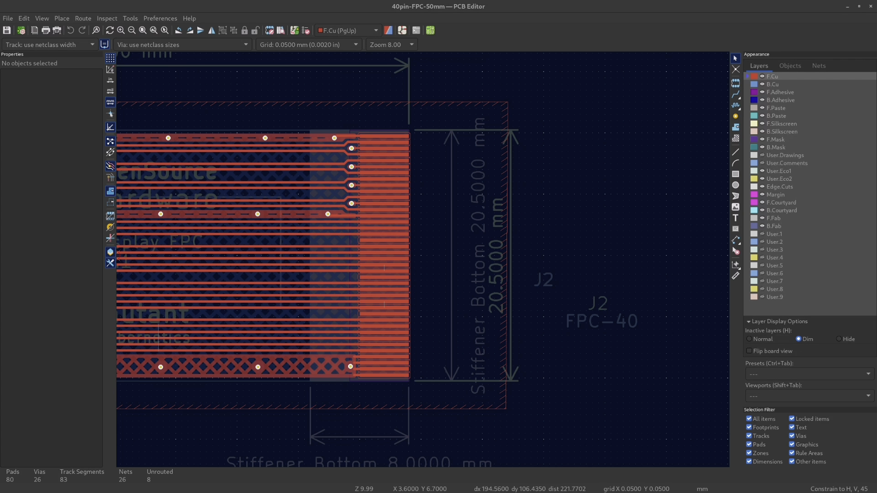
Switch to the Footprint Editor and create an SMD footprint named TEST FPC in the mutantCybernetics library
{"action": "left_click_drag", "start_coordinate": [0, 7], "coordinate": [201, 1]}
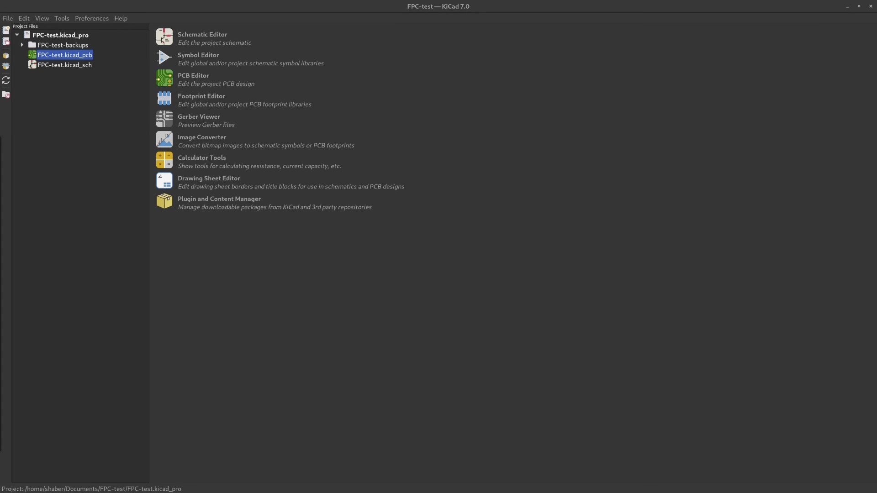
{"action": "key", "text": "alt+Tab"}
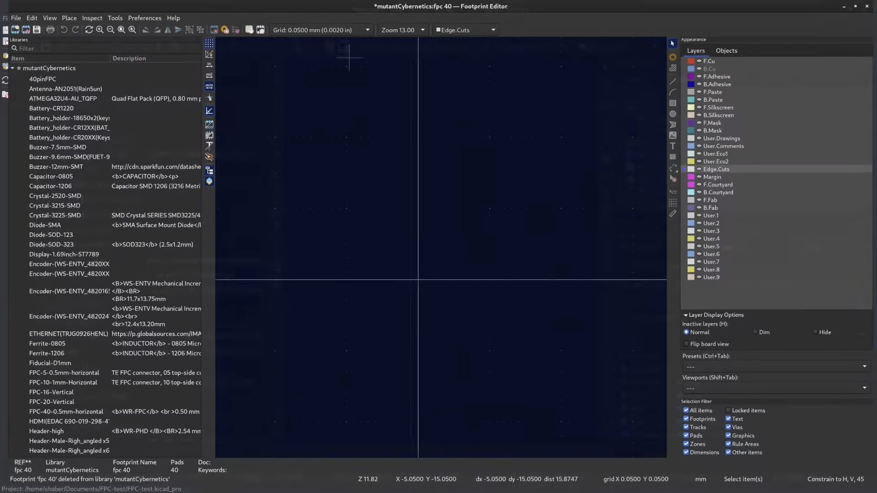
{"action": "scroll", "coordinate": [438, 251], "scroll_direction": "up", "scroll_amount": 4}
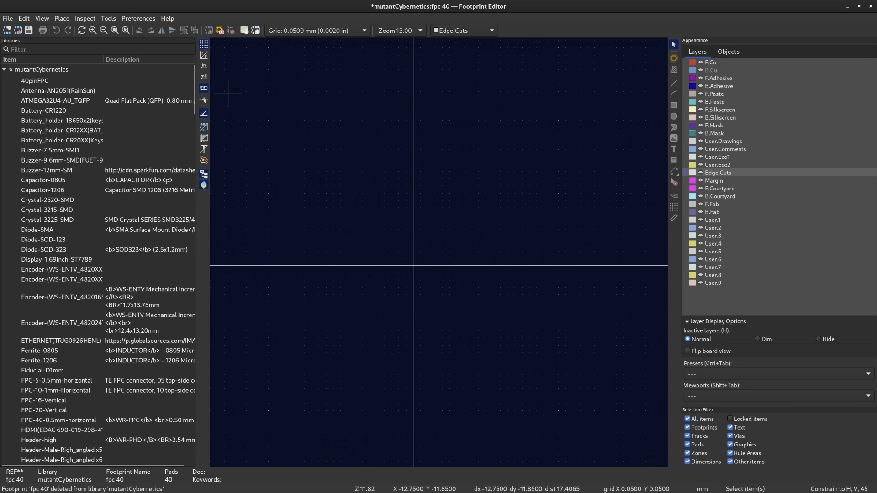
{"action": "left_click", "coordinate": [41, 70]}
{"action": "left_click", "coordinate": [6, 30]}
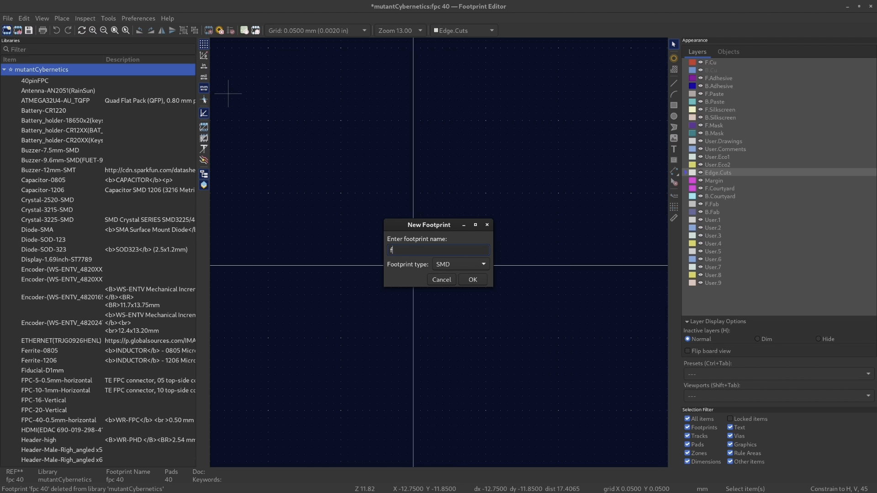
{"action": "type", "text": "TE"}
{"action": "key", "text": "Return"}
Move the footprint's default reference and value texts away from the origin, below and to the right of it
{"action": "scroll", "coordinate": [426, 261], "scroll_direction": "up", "scroll_amount": 4}
{"action": "left_click_drag", "start_coordinate": [341, 160], "coordinate": [591, 340]}
{"action": "key", "text": "m"}
{"action": "left_click", "coordinate": [514, 328]}
{"action": "scroll", "coordinate": [514, 327], "scroll_direction": "down", "scroll_amount": 4}
{"action": "left_click_drag", "start_coordinate": [329, 167], "coordinate": [475, 301]}
{"action": "left_click_drag", "start_coordinate": [423, 238], "coordinate": [629, 402]}
{"action": "left_click", "coordinate": [656, 366]}
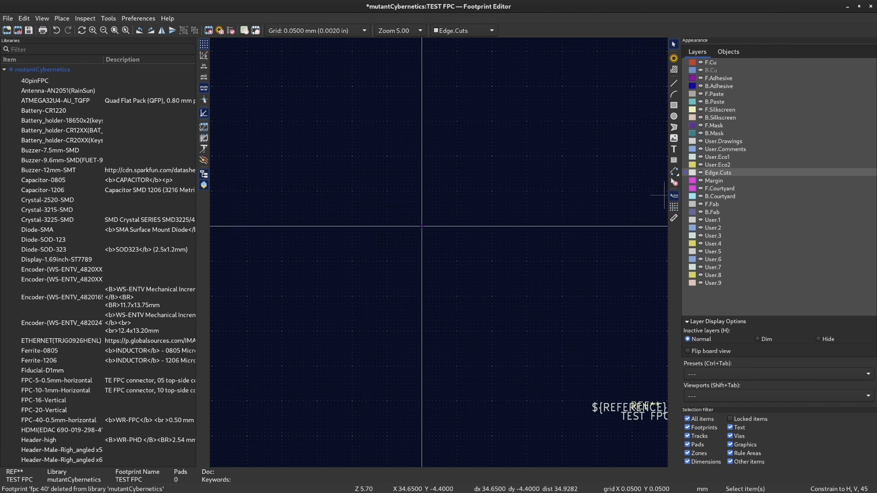
{"action": "scroll", "coordinate": [444, 247], "scroll_direction": "up", "scroll_amount": 5}
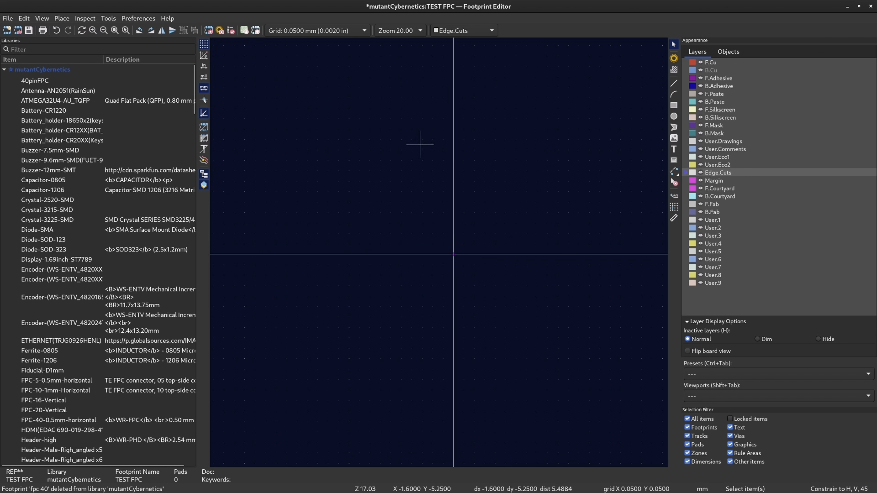
{"action": "key", "text": "alt+Tab"}
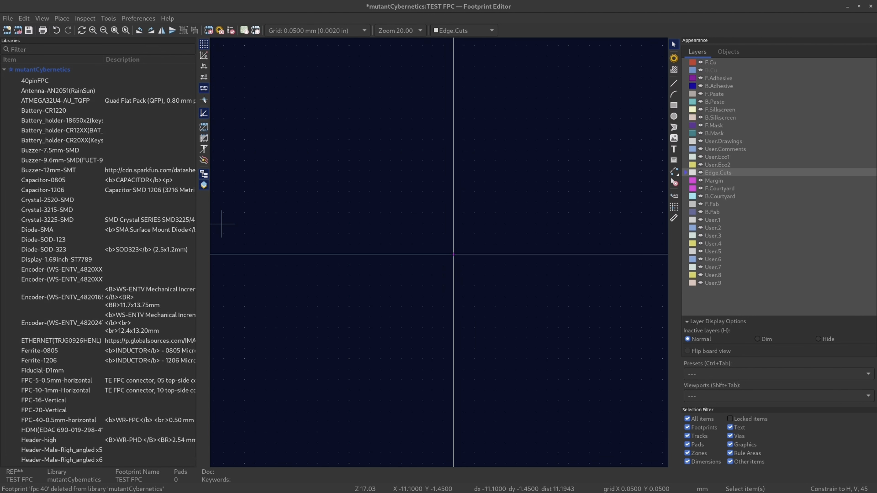
{"action": "key", "text": "alt+Tab"}
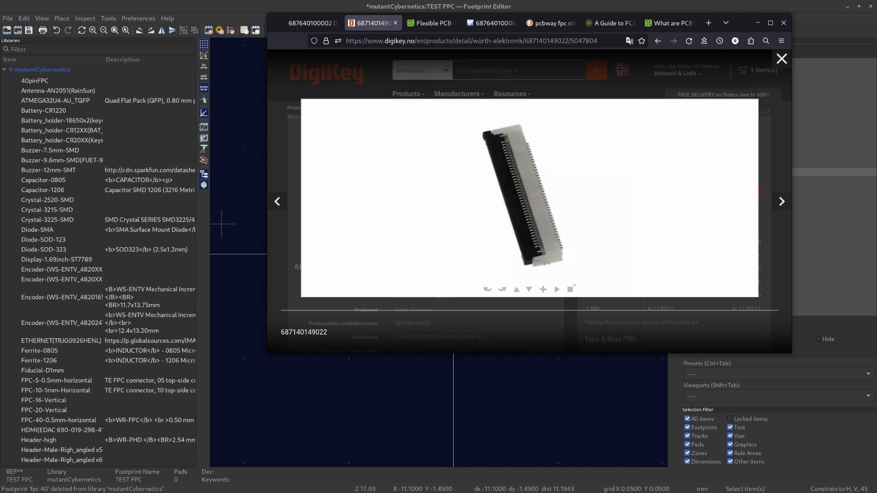
{"action": "key", "text": "ctrl+shift+Tab"}
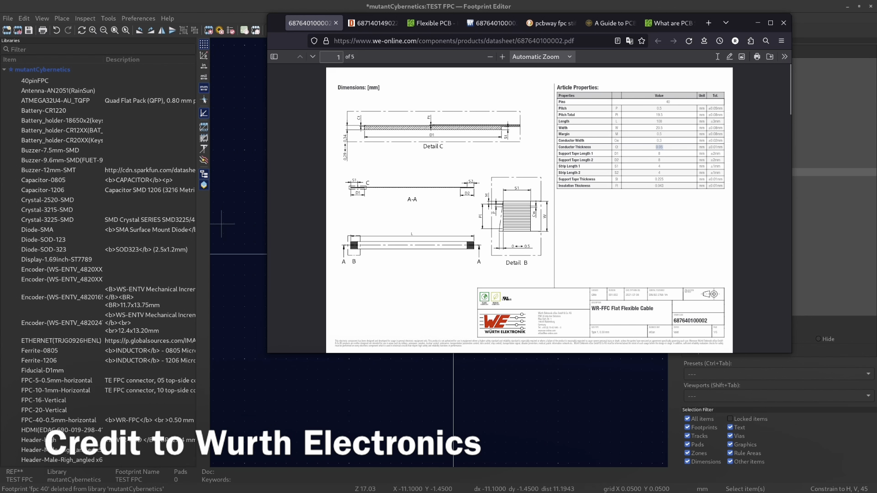
{"action": "left_click_drag", "start_coordinate": [267, 353], "coordinate": [32, 464]}
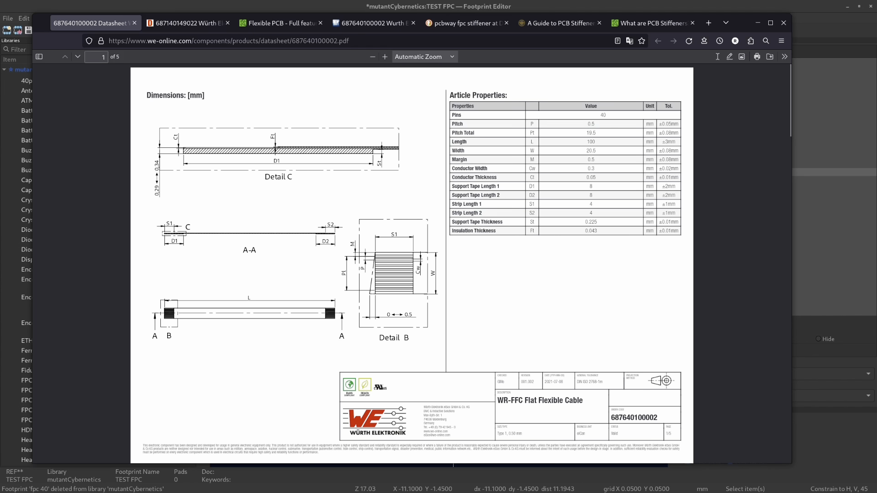
{"action": "double_click", "coordinate": [591, 169]}
{"action": "left_click", "coordinate": [591, 169]}
{"action": "left_click", "coordinate": [591, 125]}
{"action": "key", "text": "ctrl+a"}
{"action": "left_click", "coordinate": [395, 274]}
{"action": "left_click", "coordinate": [757, 22]}
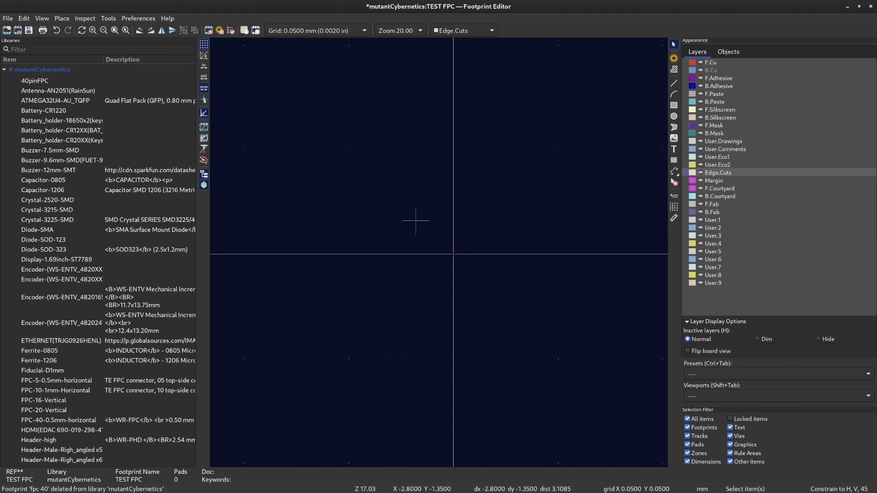
Place a single SMD pad at the footprint origin and end pad placement
{"action": "scroll", "coordinate": [457, 192], "scroll_direction": "up", "scroll_amount": 2}
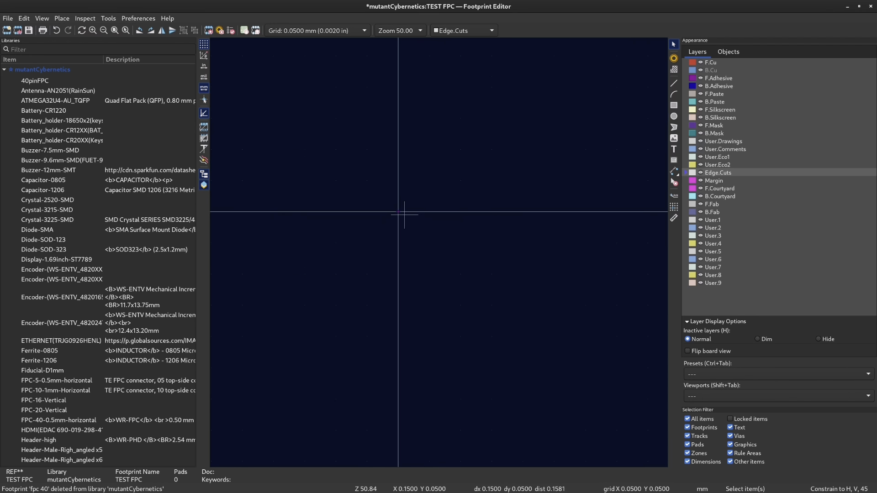
{"action": "left_click", "coordinate": [673, 58]}
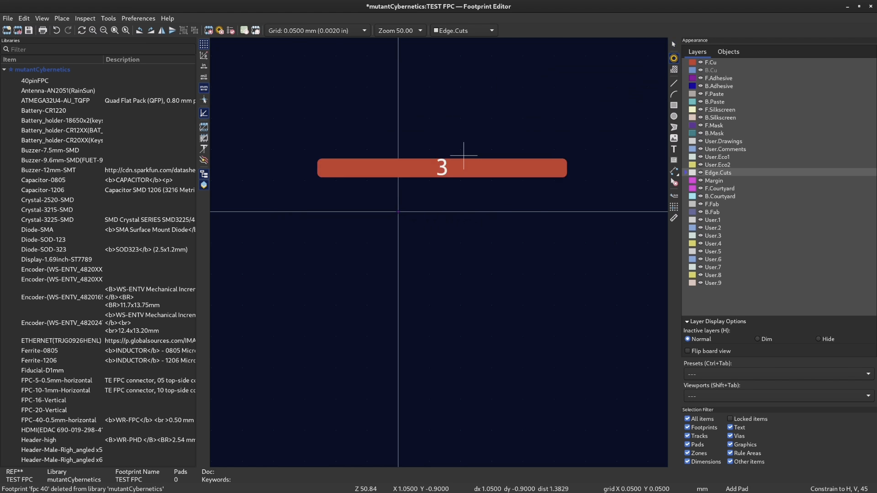
{"action": "left_click", "coordinate": [397, 211]}
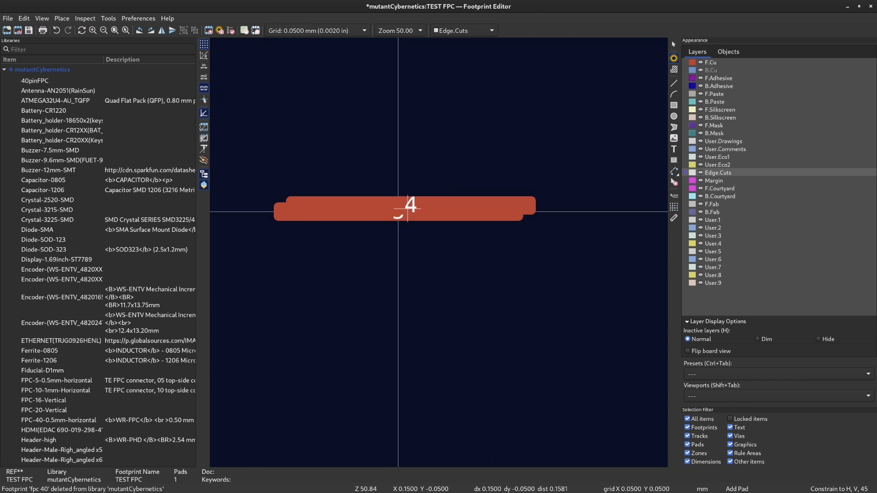
{"action": "right_click", "coordinate": [453, 154]}
{"action": "left_click", "coordinate": [471, 160]}
Change the shape of the pad at the origin to Rectangular
{"action": "double_click", "coordinate": [429, 208]}
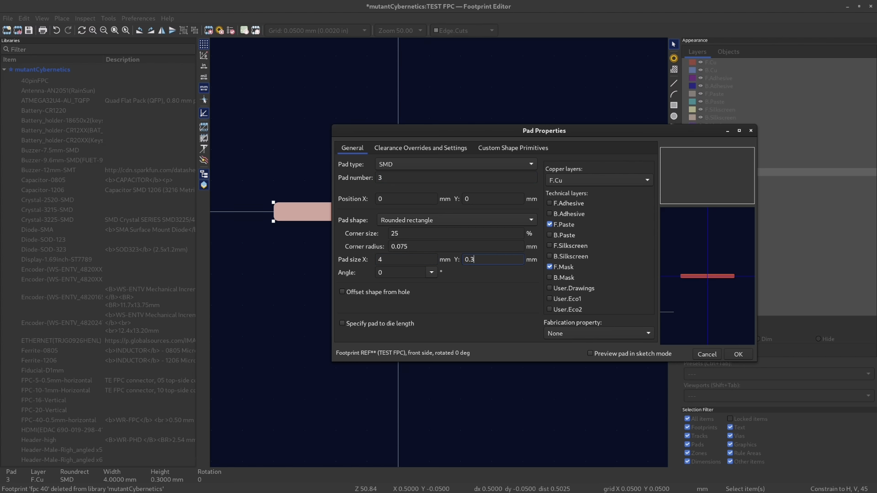
{"action": "left_click", "coordinate": [457, 220]}
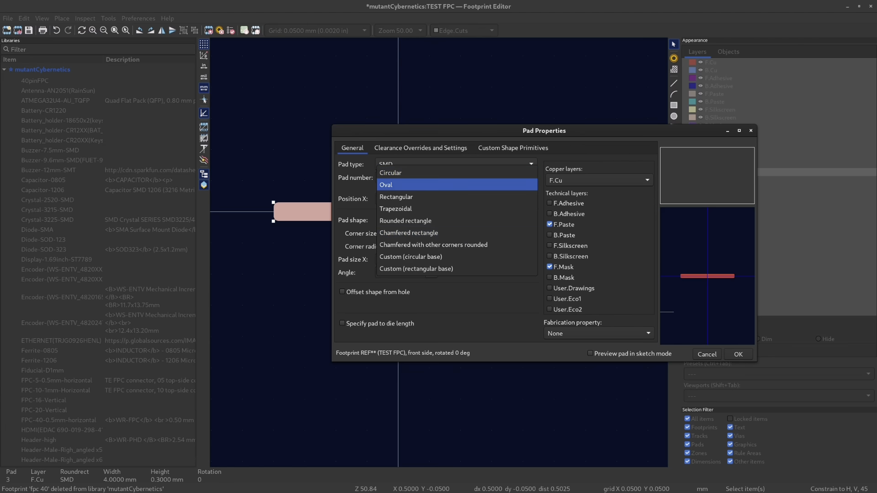
{"action": "key", "text": "Return"}
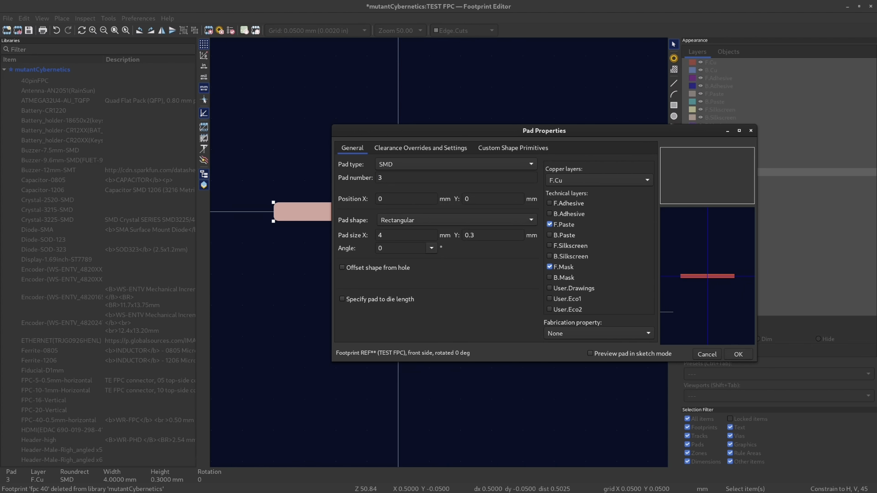
{"action": "key", "text": "Return"}
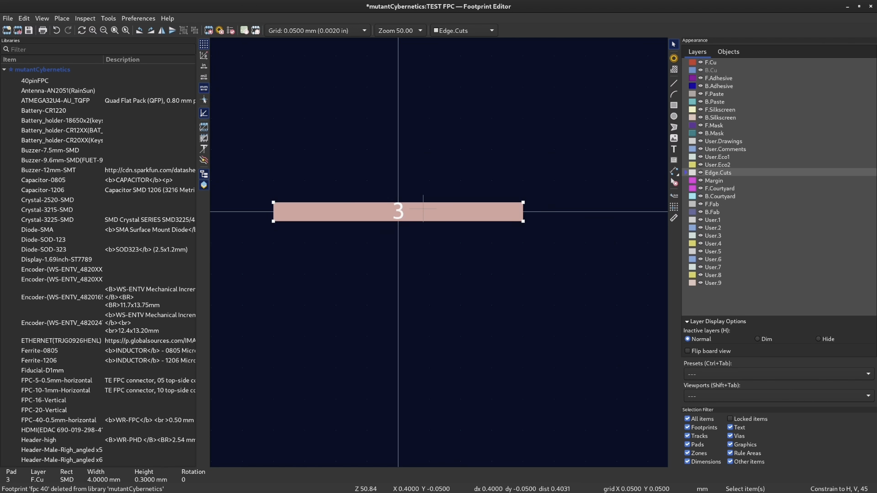
{"action": "right_click", "coordinate": [421, 216]}
{"action": "left_click", "coordinate": [358, 271]}
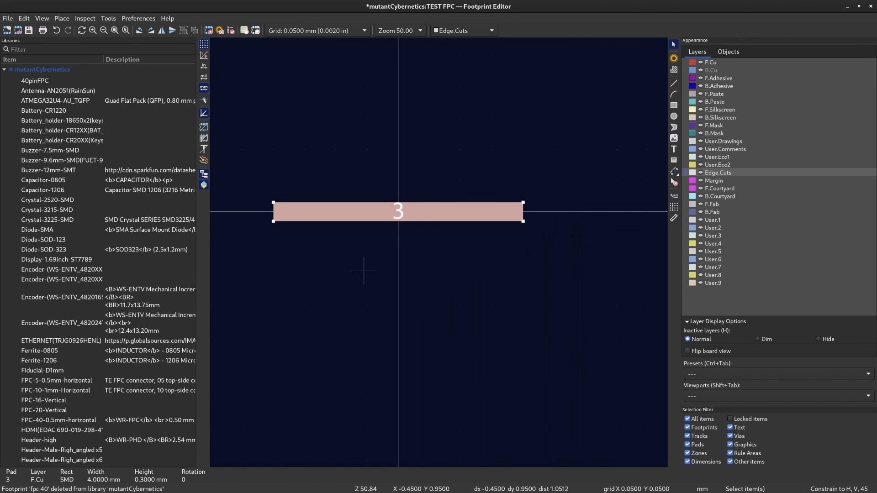
Set the pad number of the rectangular pad at the origin to 1
{"action": "scroll", "coordinate": [357, 271], "scroll_direction": "down", "scroll_amount": 2}
{"action": "middle_click_drag", "start_coordinate": [432, 212], "coordinate": [429, 279]}
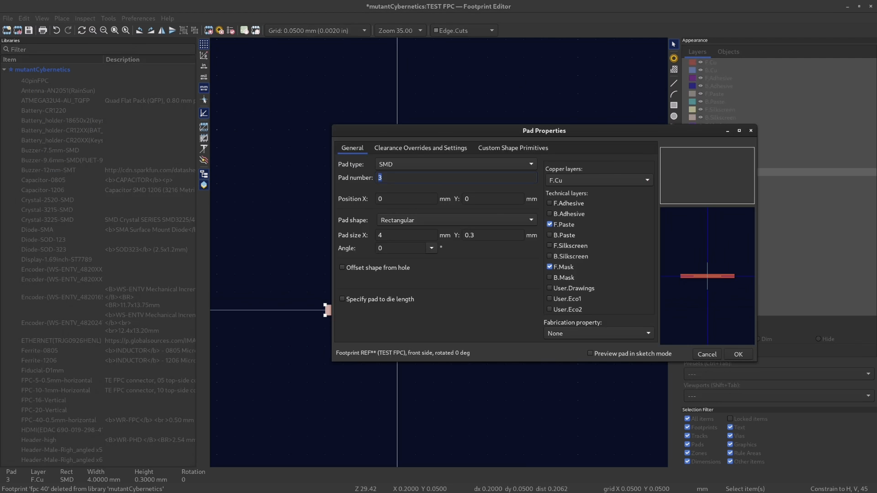
{"action": "double_click", "coordinate": [404, 311]}
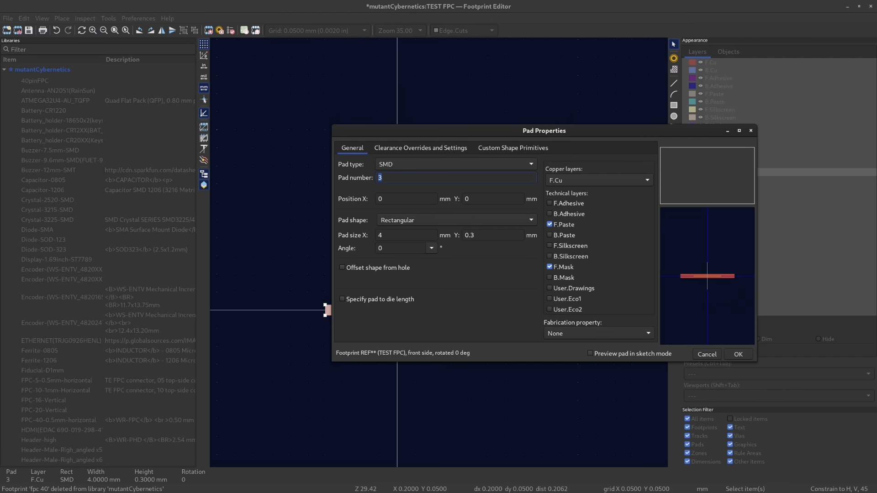
{"action": "type", "text": "1"}
{"action": "key", "text": "Return"}
Create a grid array from pad 1 with horizontal count 1, vertical count 40 and the datasheet's 0.5 mm pitch as vertical spacing
{"action": "right_click", "coordinate": [400, 312]}
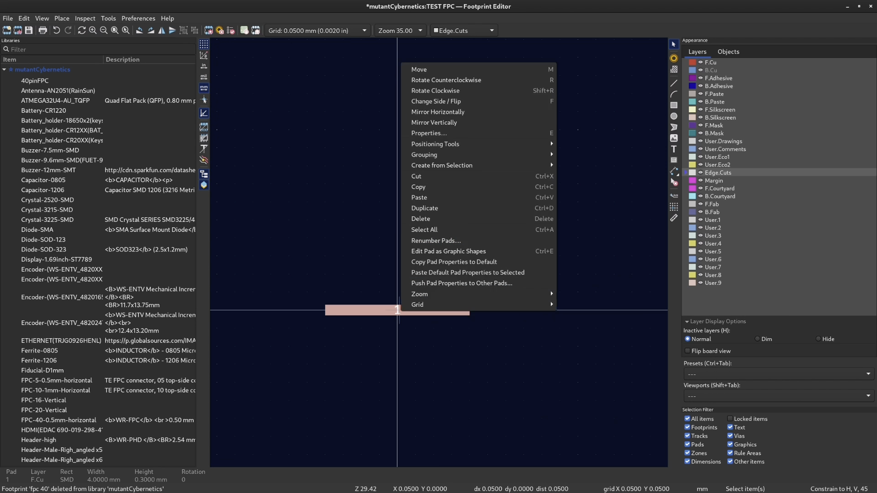
{"action": "mouse_move", "coordinate": [442, 166]}
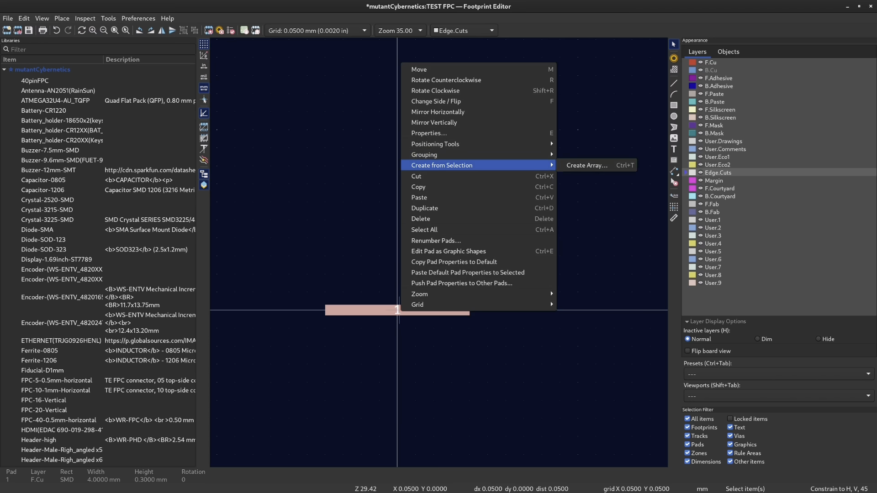
{"action": "left_click", "coordinate": [587, 165]}
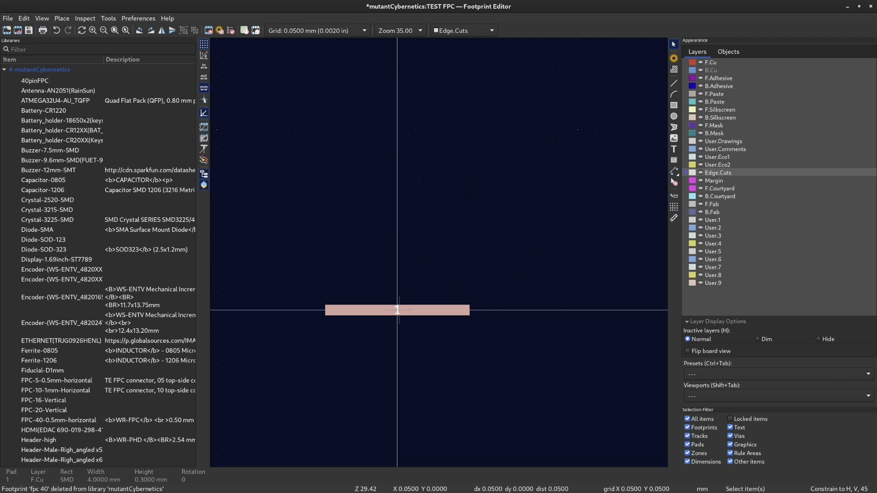
{"action": "left_click", "coordinate": [566, 128]}
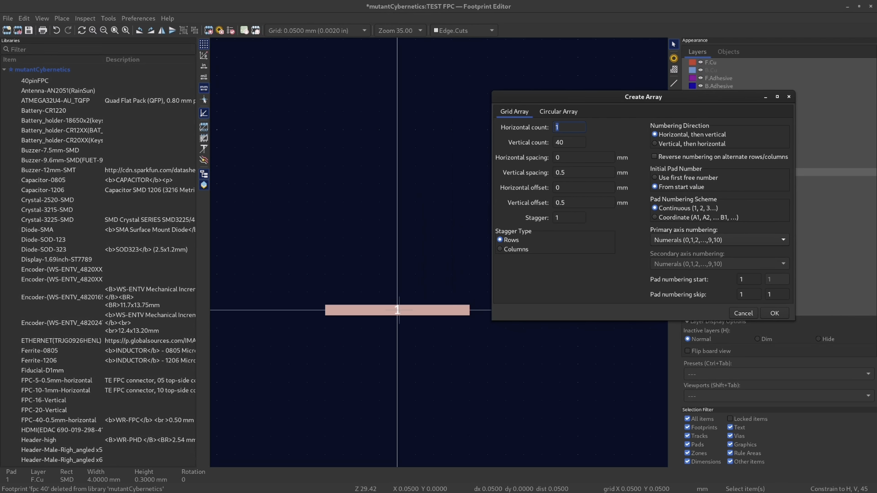
{"action": "double_click", "coordinate": [560, 172]}
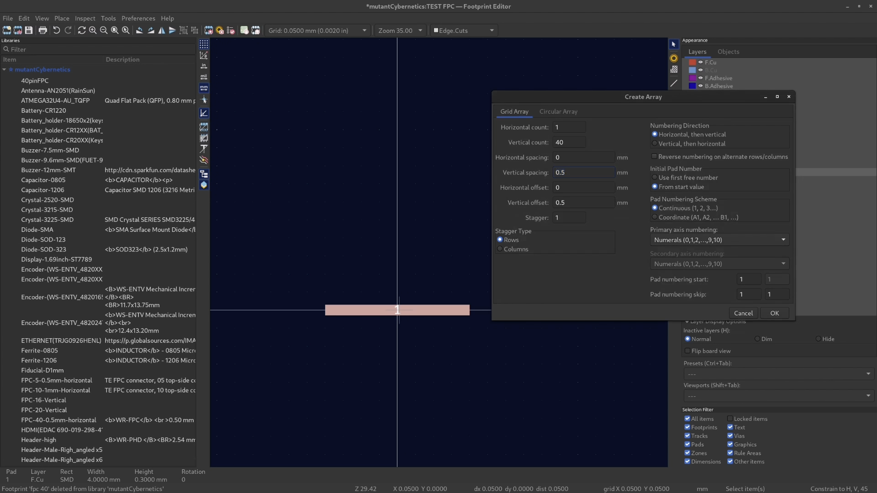
{"action": "key", "text": "alt+Tab"}
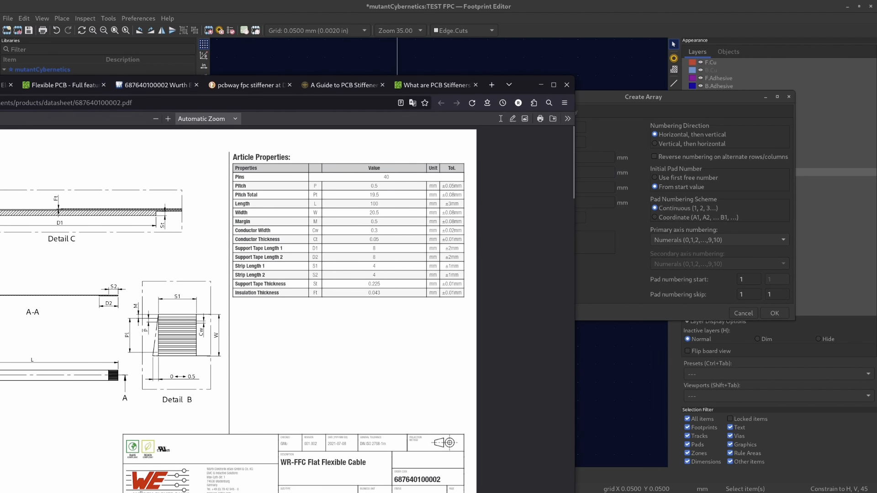
{"action": "left_click_drag", "start_coordinate": [363, 186], "coordinate": [374, 186]}
{"action": "key", "text": "alt+Tab"}
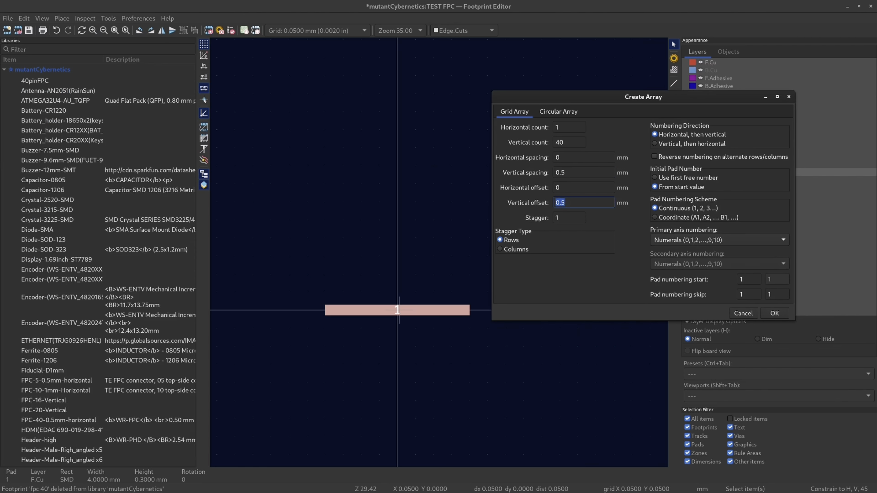
{"action": "key", "text": "Return"}
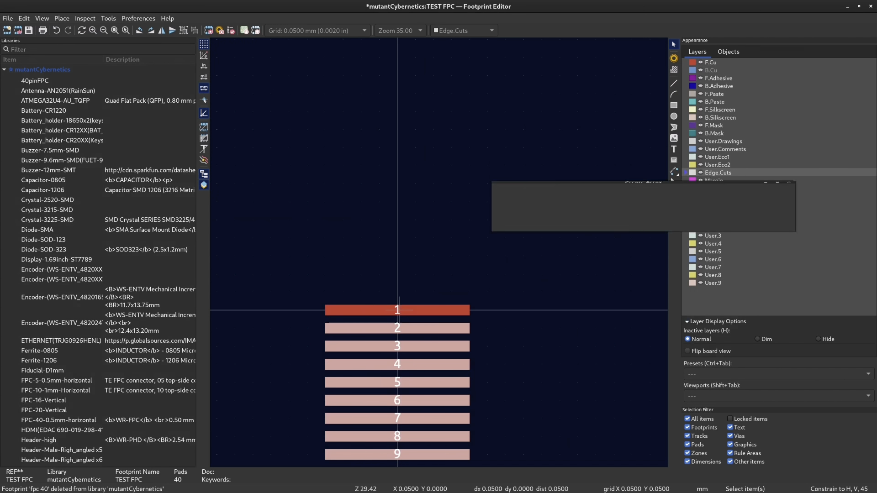
Move all 40 pads together so the column is centred on the origin, with pads 20 and 21 on either side of the horizontal axis
{"action": "scroll", "coordinate": [467, 460], "scroll_direction": "down", "scroll_amount": 5}
{"action": "left_click_drag", "start_coordinate": [365, 194], "coordinate": [518, 463]}
{"action": "left_click_drag", "start_coordinate": [432, 377], "coordinate": [421, 238]}
{"action": "left_click", "coordinate": [433, 239]}
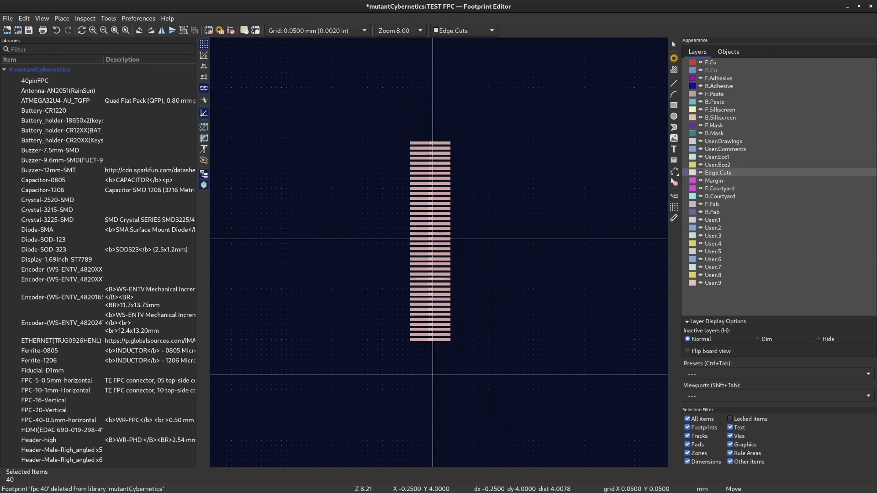
{"action": "scroll", "coordinate": [433, 242], "scroll_direction": "up", "scroll_amount": 7}
{"action": "key", "text": "m"}
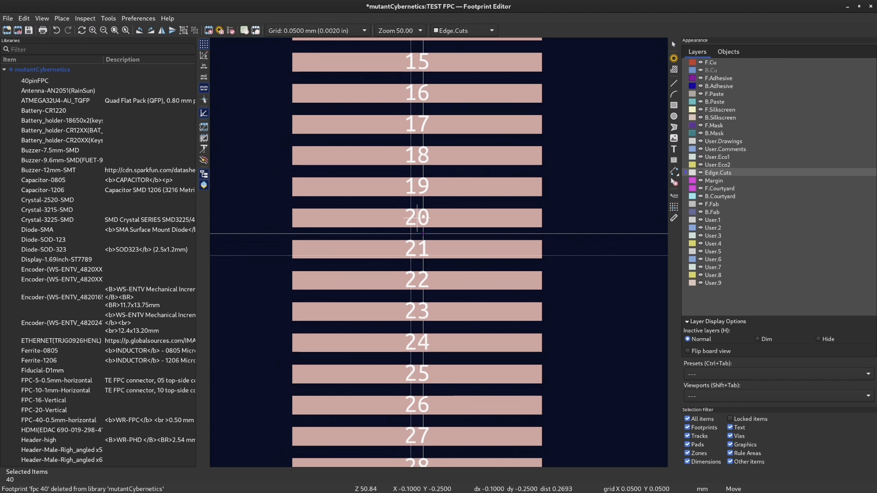
{"action": "left_click", "coordinate": [423, 218]}
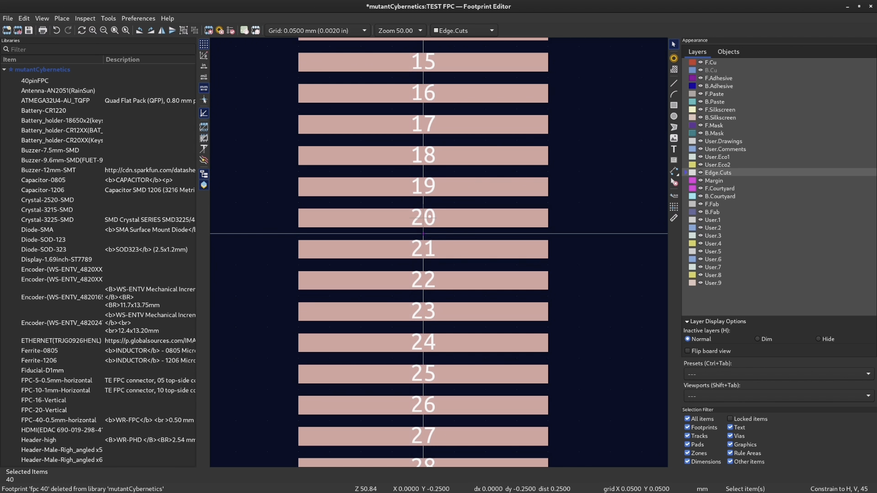
{"action": "scroll", "coordinate": [479, 297], "scroll_direction": "down", "scroll_amount": 6}
{"action": "scroll", "coordinate": [448, 224], "scroll_direction": "up", "scroll_amount": 3}
{"action": "left_click", "coordinate": [512, 261]}
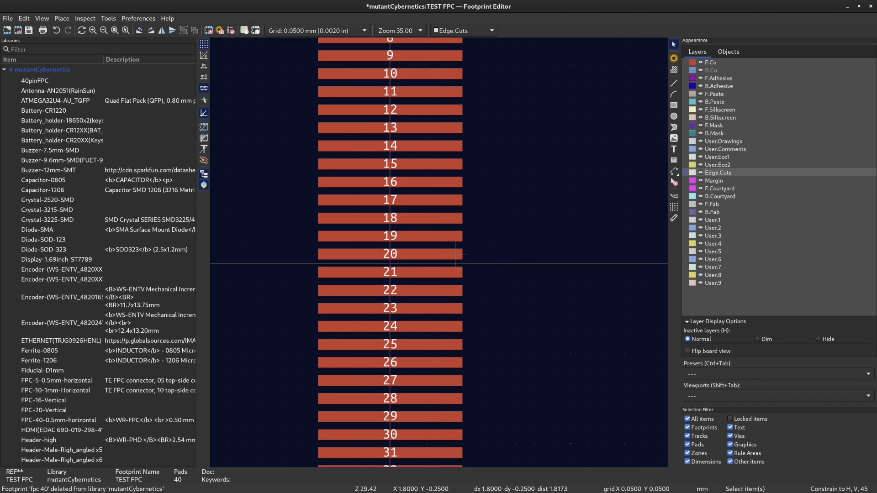
{"action": "left_click", "coordinate": [320, 31]}
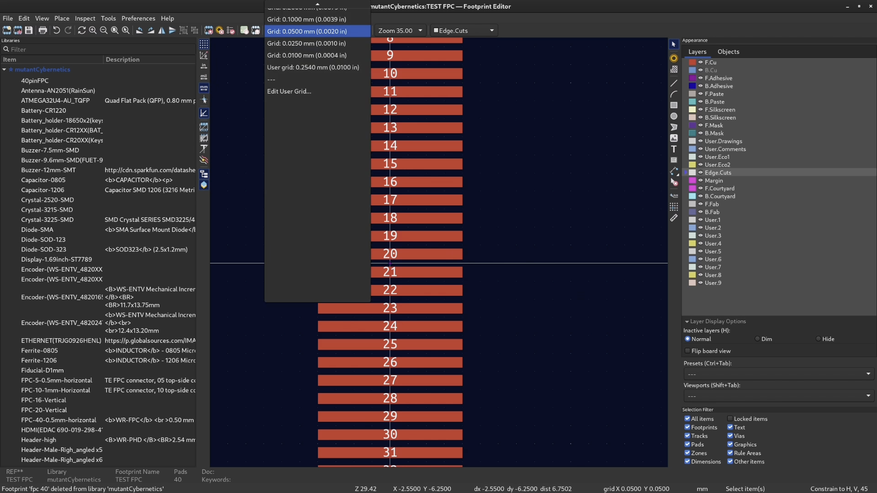
{"action": "left_click", "coordinate": [589, 228]}
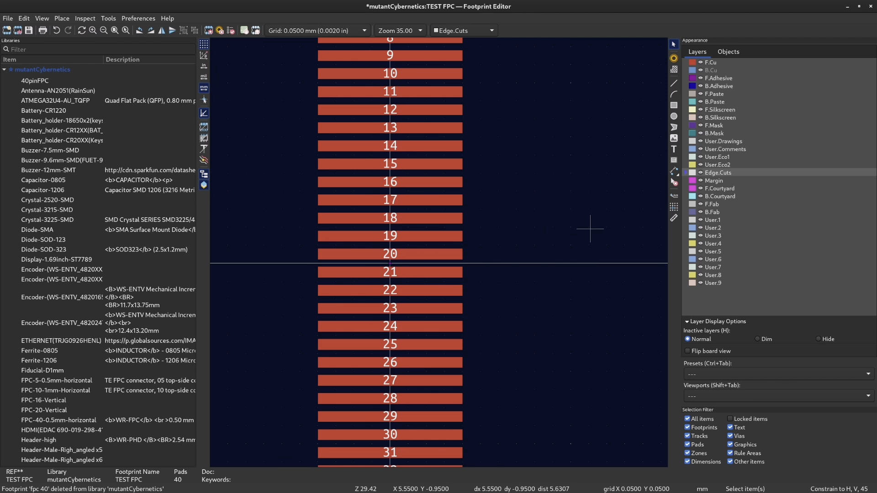
{"action": "scroll", "coordinate": [347, 347], "scroll_direction": "up", "scroll_amount": 4}
{"action": "scroll", "coordinate": [577, 223], "scroll_direction": "down", "scroll_amount": 4}
{"action": "scroll", "coordinate": [438, 256], "scroll_direction": "down", "scroll_amount": 2}
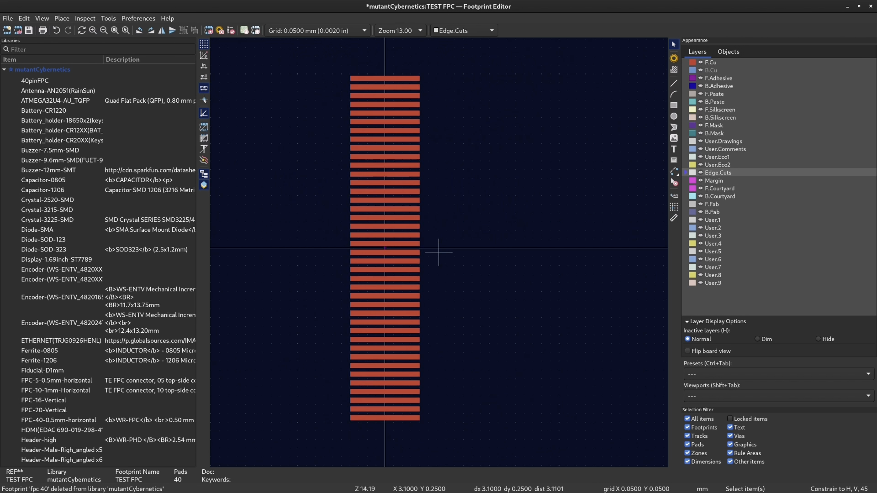
{"action": "scroll", "coordinate": [478, 162], "scroll_direction": "right", "scroll_amount": 1}
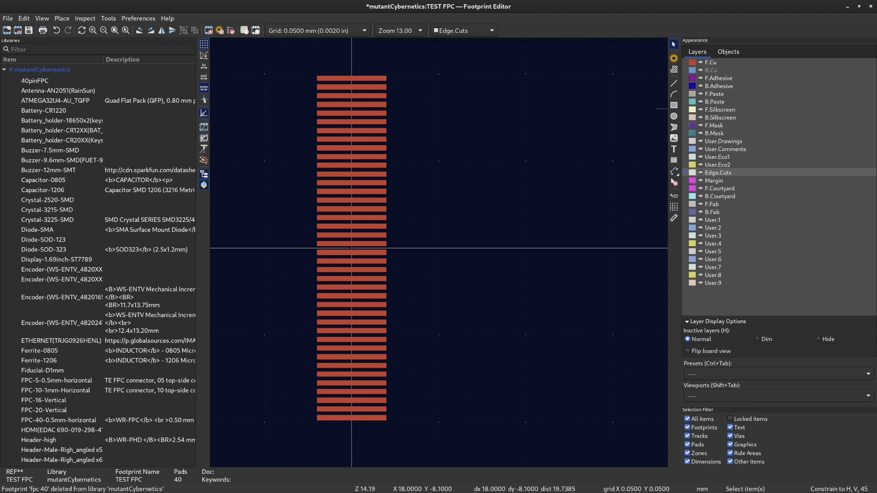
Dim the inactive layers and draw a vertical Edge.Cuts line about 20 mm long along the right ends of the pads
{"action": "key", "text": "h"}
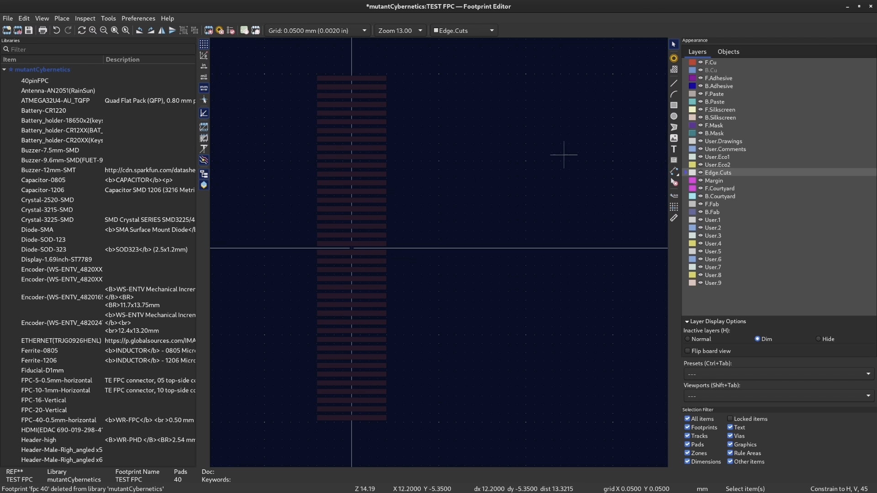
{"action": "key", "text": "ctrl+shift+l"}
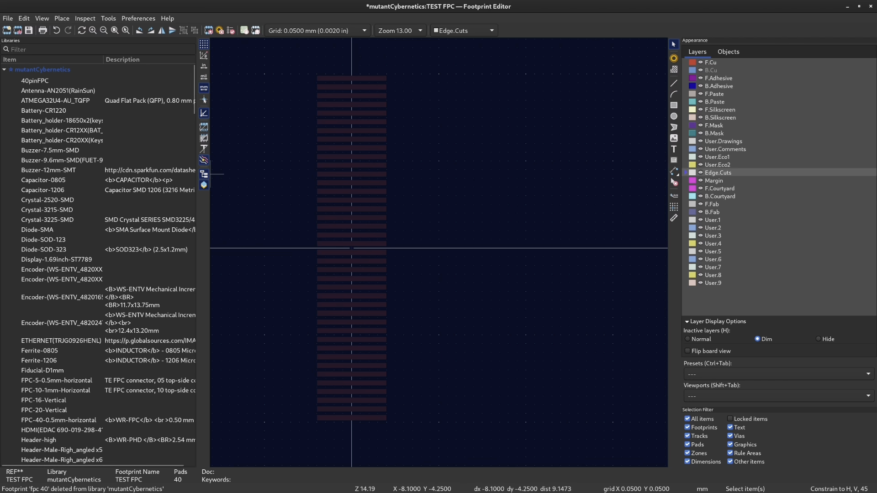
{"action": "scroll", "coordinate": [568, 82], "scroll_direction": "up", "scroll_amount": 4}
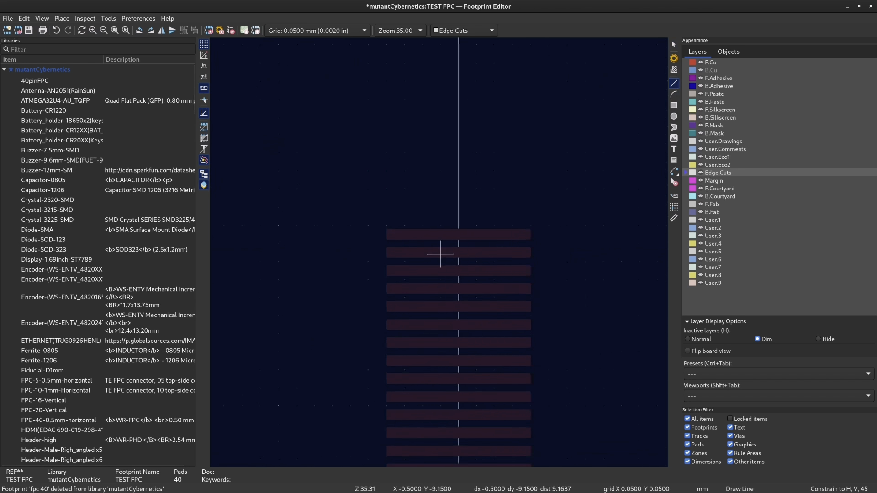
{"action": "left_click", "coordinate": [572, 208]}
{"action": "scroll", "coordinate": [572, 315], "scroll_direction": "down", "scroll_amount": 3}
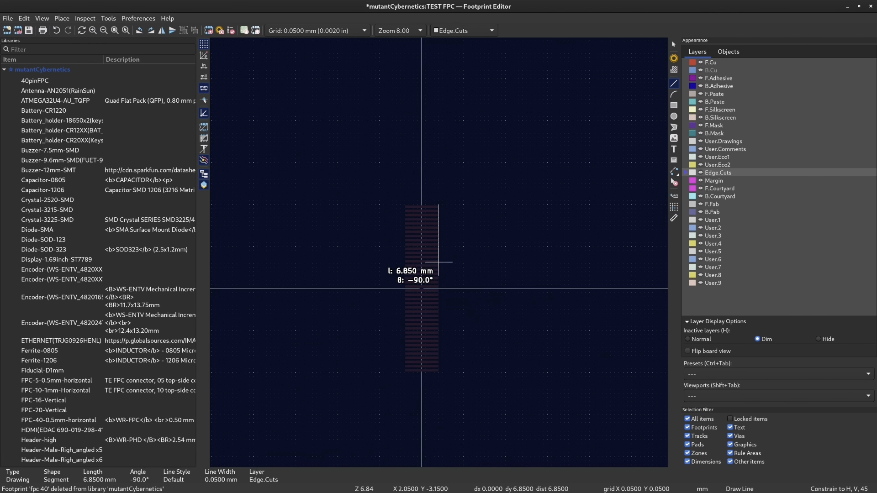
{"action": "scroll", "coordinate": [438, 274], "scroll_direction": "up", "scroll_amount": 7}
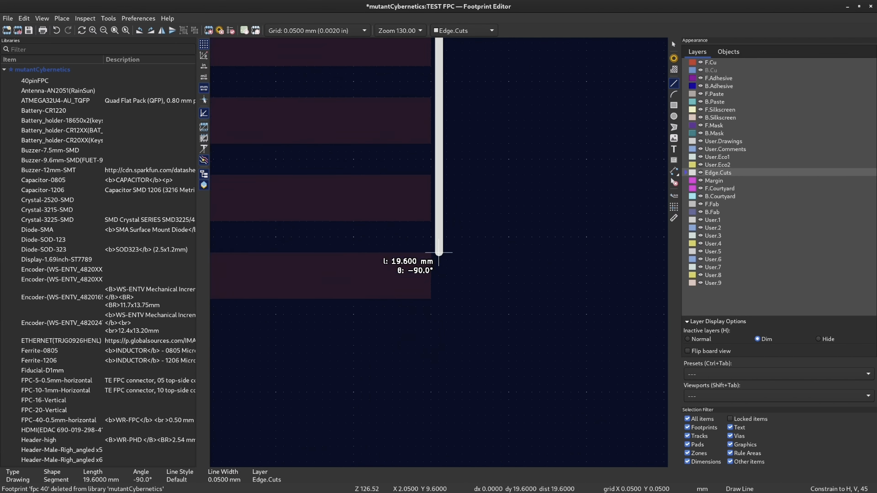
{"action": "left_click", "coordinate": [439, 314]}
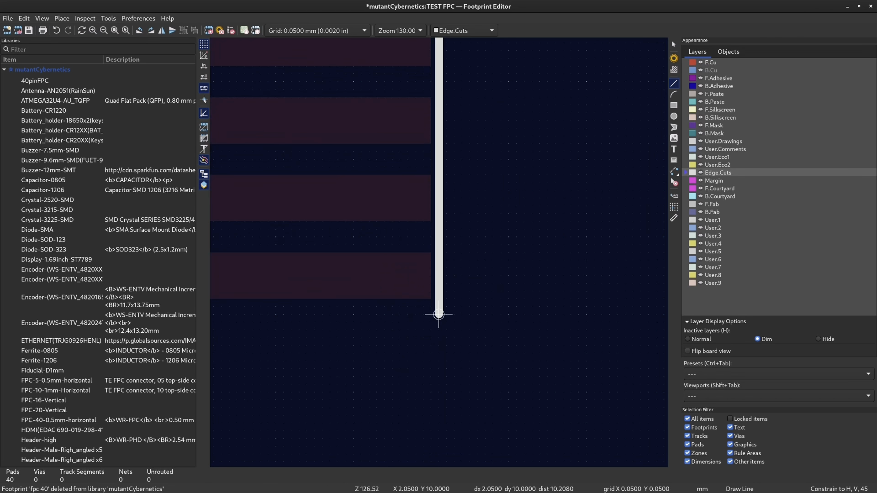
{"action": "right_click", "coordinate": [493, 205]}
{"action": "left_click", "coordinate": [601, 232]}
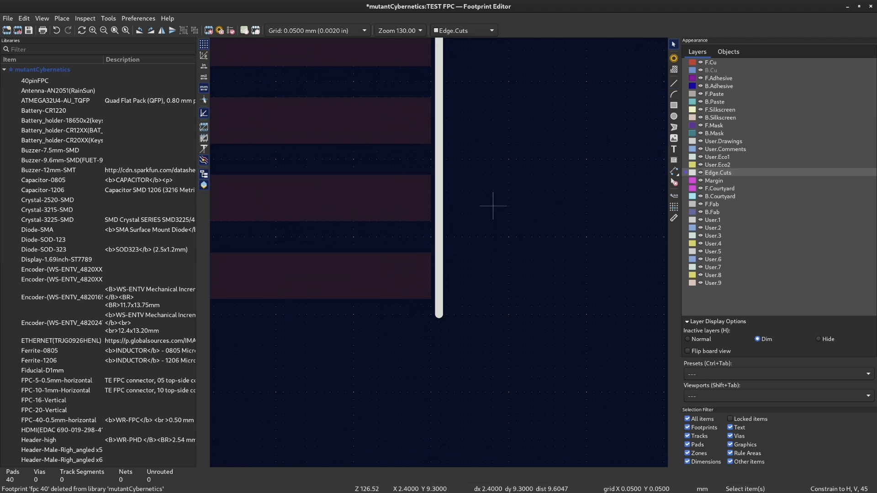
Check the cable width in the datasheet and set the Edge.Cuts line's start Y to -10.25 mm and end Y to 10.25 mm
{"action": "double_click", "coordinate": [439, 112]}
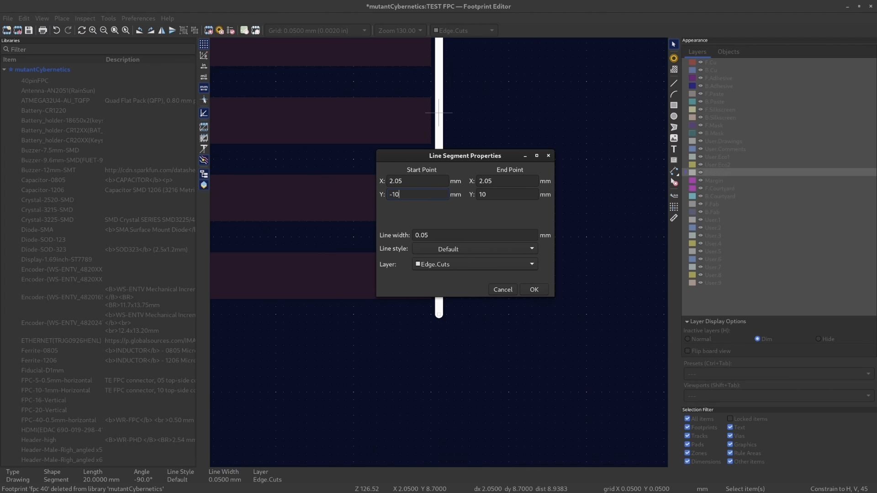
{"action": "key", "text": "alt+Tab"}
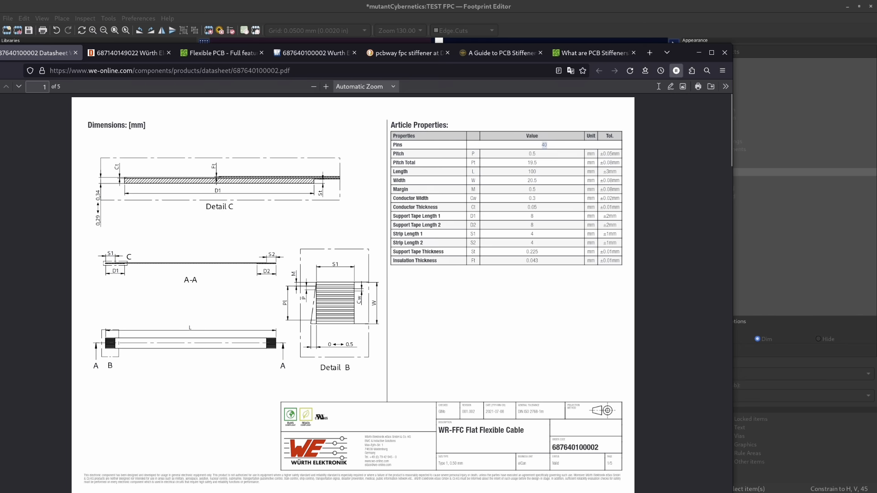
{"action": "key", "text": "alt+Tab"}
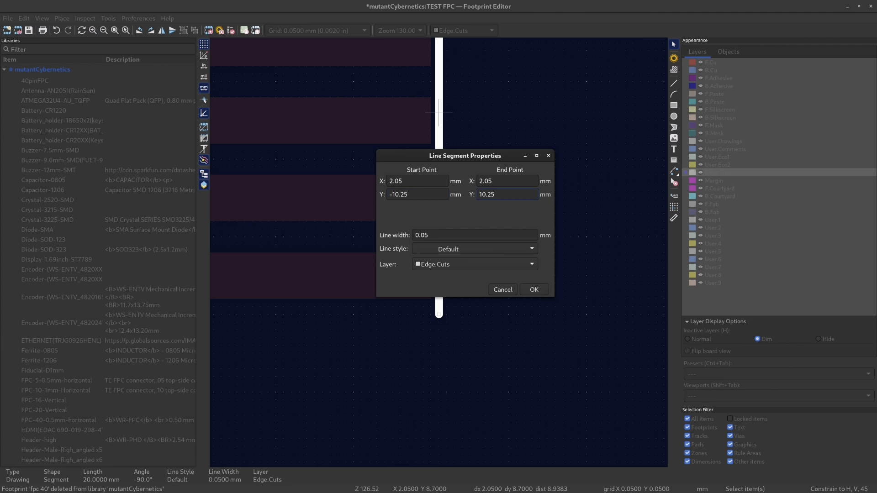
{"action": "key", "text": "Return"}
{"action": "scroll", "coordinate": [439, 251], "scroll_direction": "down", "scroll_amount": 8}
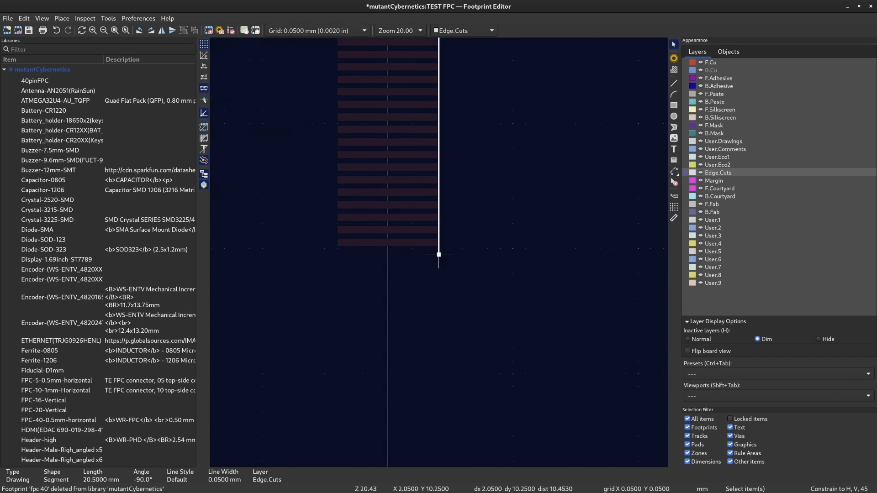
{"action": "scroll", "coordinate": [438, 251], "scroll_direction": "up", "scroll_amount": 4}
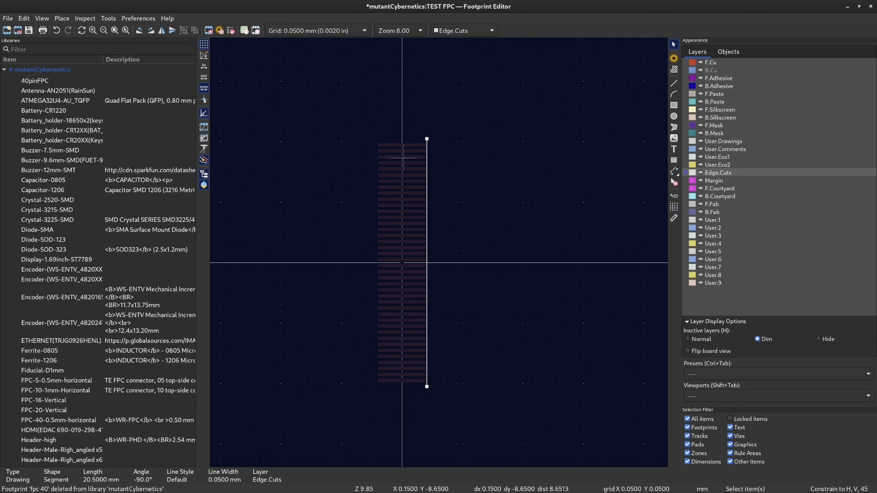
Review the Edge.Cuts line's start and end coordinates and examine its position relative to the pad column
{"action": "double_click", "coordinate": [391, 395]}
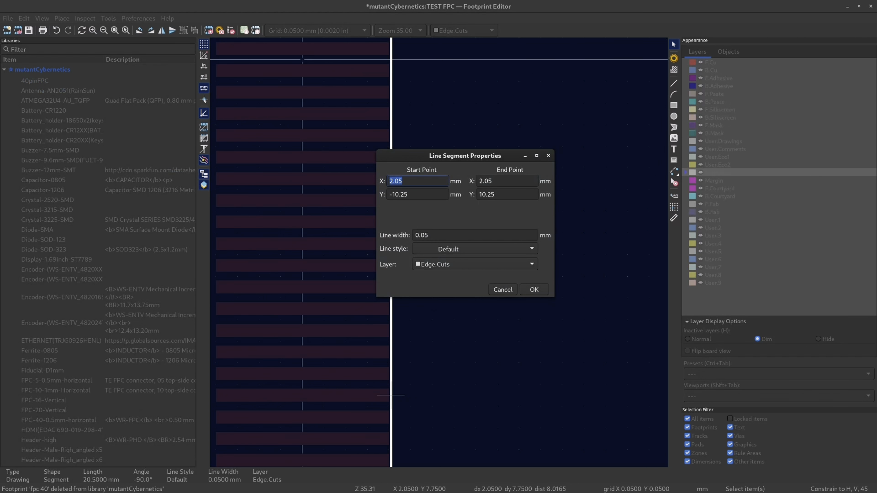
{"action": "key", "text": "Return"}
{"action": "left_click_drag", "start_coordinate": [409, 194], "coordinate": [393, 195]}
{"action": "key", "text": "Escape"}
{"action": "scroll", "coordinate": [501, 326], "scroll_direction": "down", "scroll_amount": 3}
{"action": "key", "text": "Escape"}
{"action": "scroll", "coordinate": [402, 295], "scroll_direction": "up", "scroll_amount": 3}
{"action": "scroll", "coordinate": [438, 237], "scroll_direction": "down", "scroll_amount": 5}
{"action": "scroll", "coordinate": [442, 167], "scroll_direction": "up", "scroll_amount": 3}
{"action": "scroll", "coordinate": [438, 252], "scroll_direction": "down", "scroll_amount": 3}
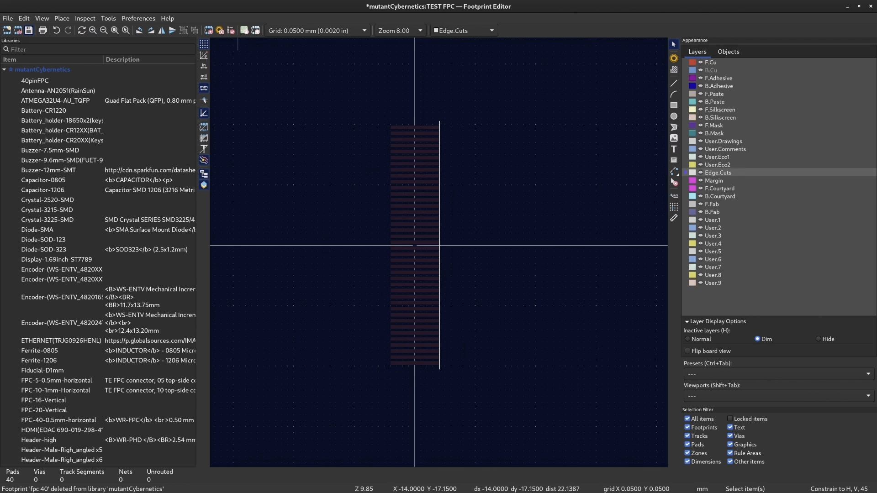
Switch to the Schematic Editor and pick the Conn_01x40 symbol from the Connector_Generic library
{"action": "key", "text": "alt+Tab"}
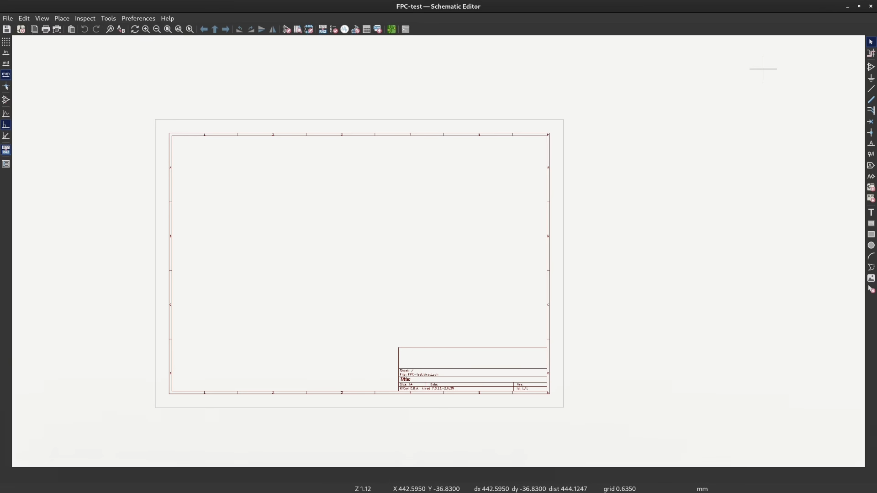
{"action": "left_click", "coordinate": [855, 104]}
{"action": "scroll", "coordinate": [337, 210], "scroll_direction": "down", "scroll_amount": 15}
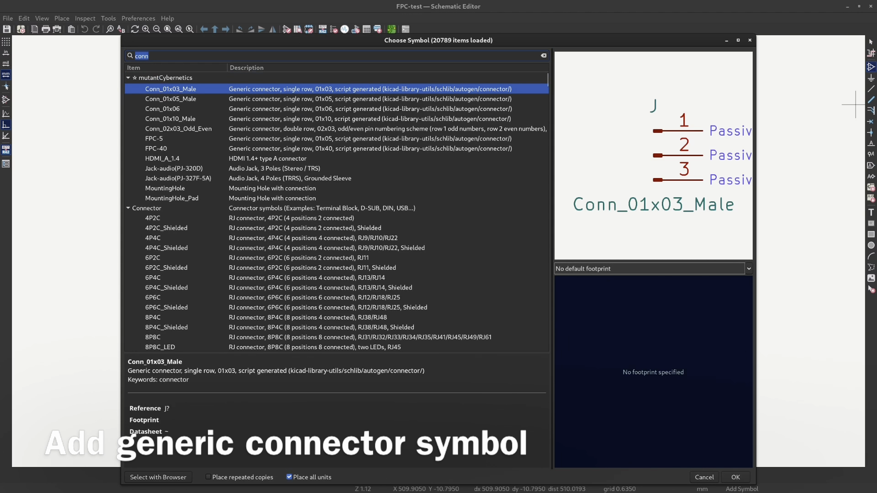
{"action": "scroll", "coordinate": [337, 210], "scroll_direction": "up", "scroll_amount": 3}
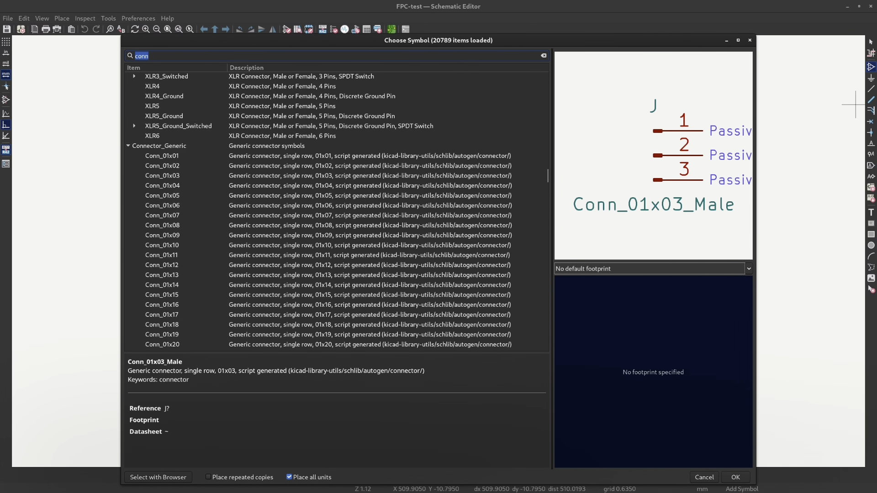
{"action": "left_click", "coordinate": [182, 175]}
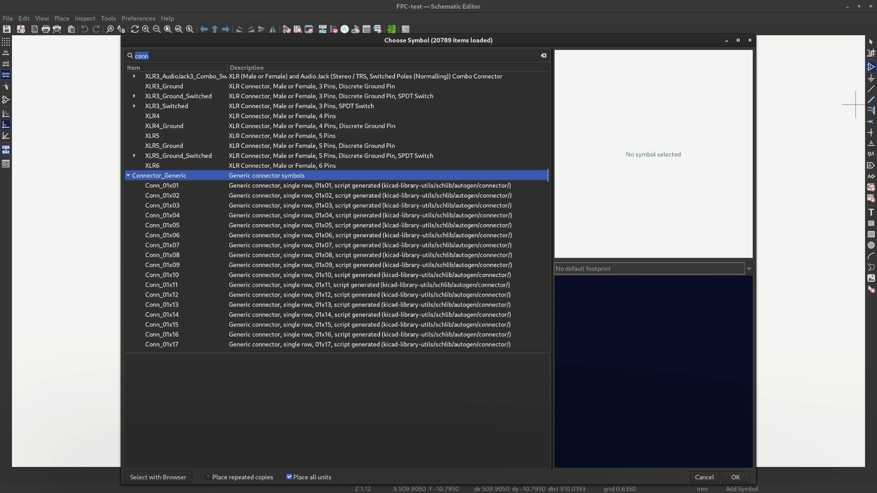
{"action": "scroll", "coordinate": [337, 211], "scroll_direction": "down", "scroll_amount": 11}
{"action": "left_click", "coordinate": [163, 244]}
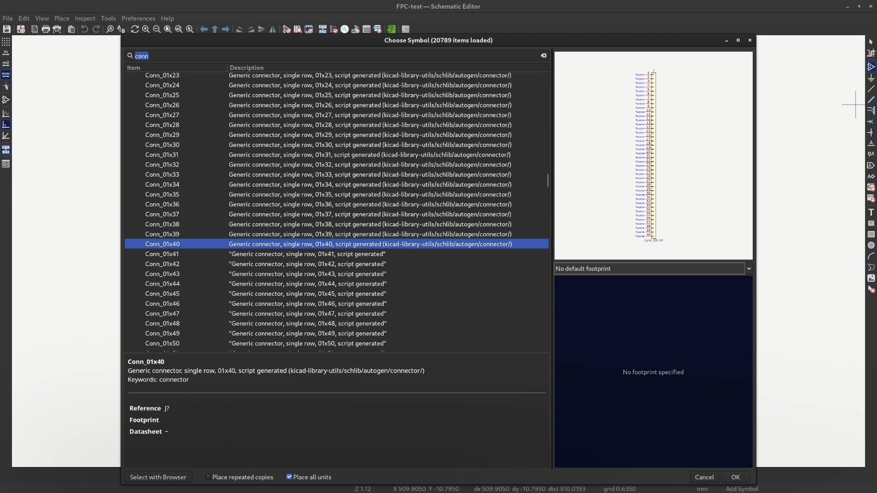
{"action": "key", "text": "Return"}
Place the Conn_01x40 symbol near the middle of the sheet and end symbol placement
{"action": "scroll", "coordinate": [434, 254], "scroll_direction": "up", "scroll_amount": 2}
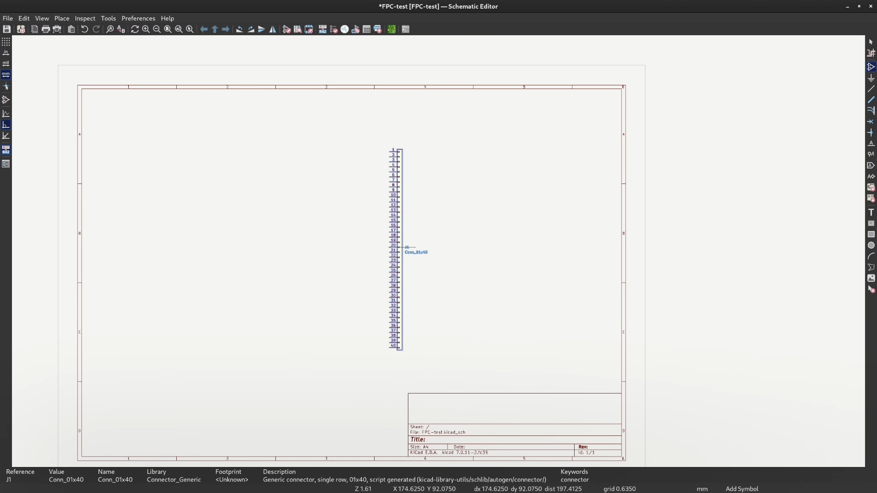
{"action": "right_click", "coordinate": [466, 188]}
{"action": "left_click", "coordinate": [484, 194]}
{"action": "scroll", "coordinate": [467, 189], "scroll_direction": "up", "scroll_amount": 2}
{"action": "left_click", "coordinate": [446, 282]}
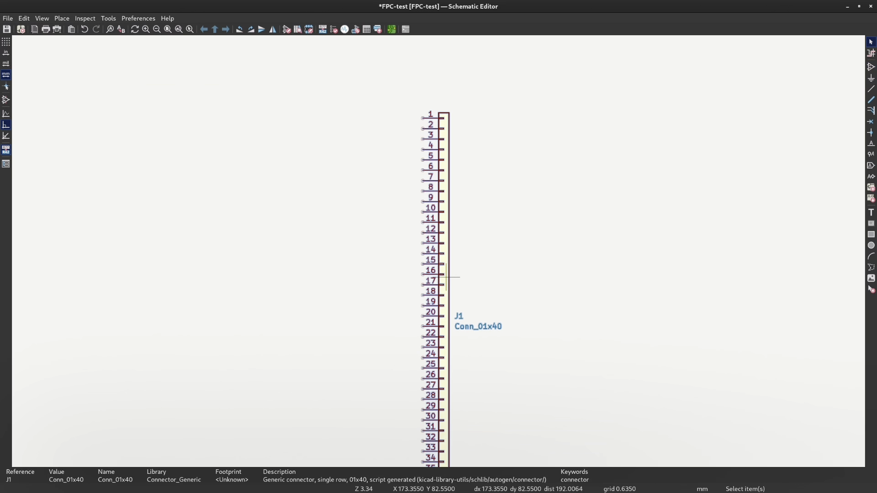
Assign the footprint mutantCybernetics:TEST FPC to connector J1 in its symbol properties
{"action": "double_click", "coordinate": [446, 281]}
{"action": "double_click", "coordinate": [402, 161]}
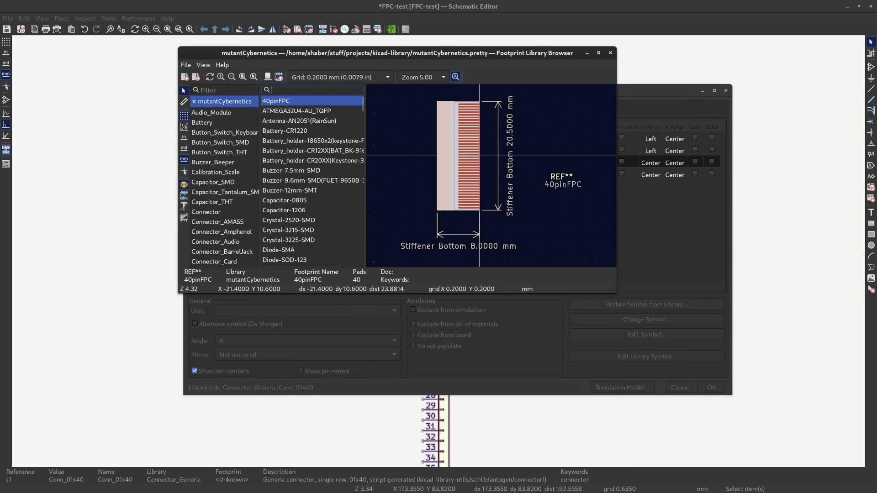
{"action": "type", "text": "FPC"}
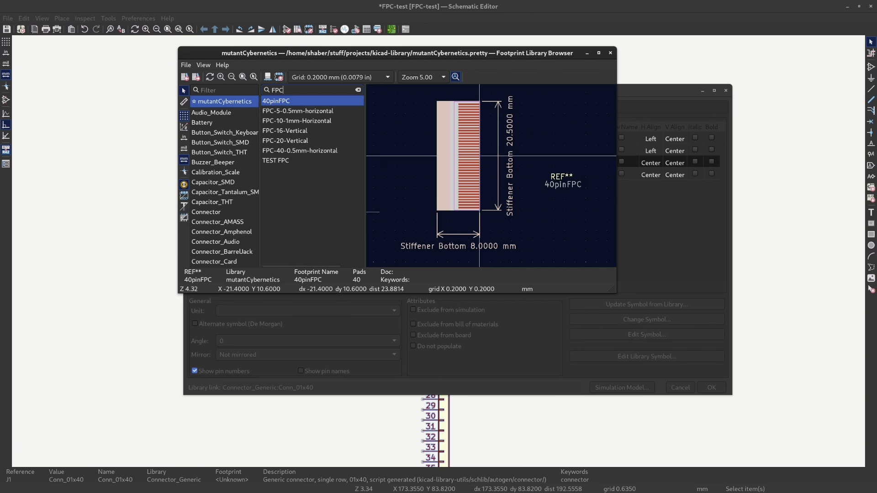
{"action": "left_click", "coordinate": [276, 160]}
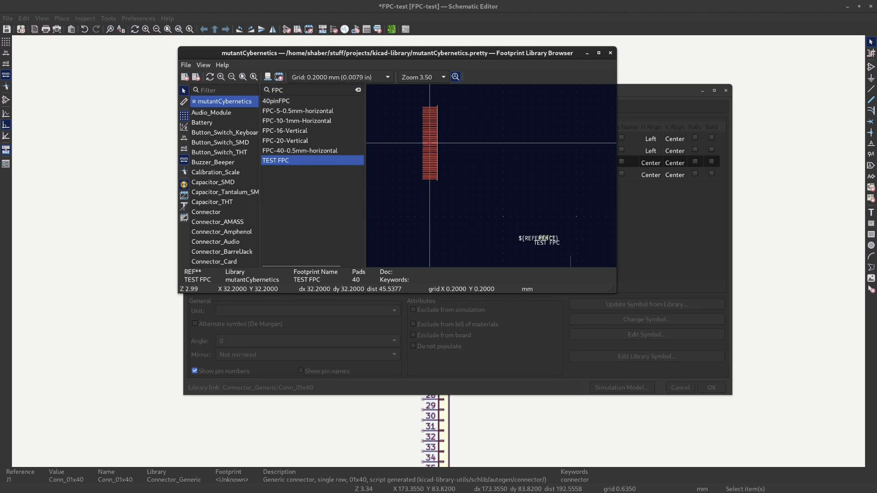
{"action": "double_click", "coordinate": [276, 161]}
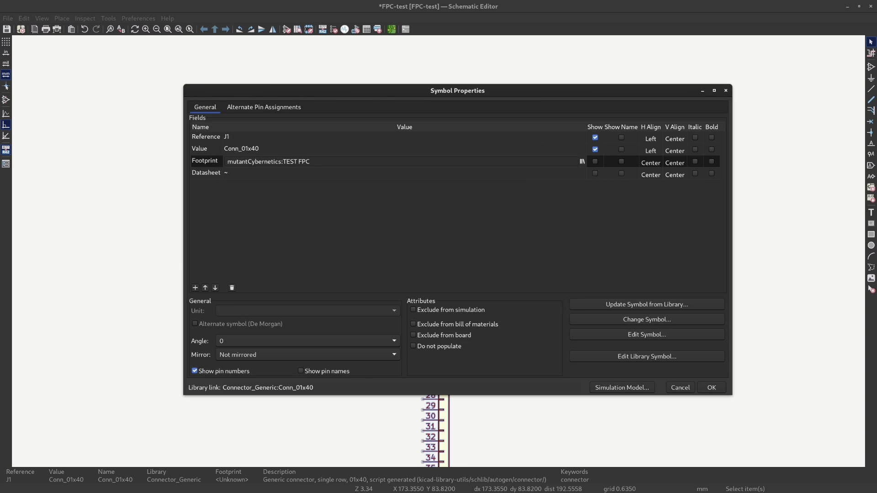
{"action": "left_click", "coordinate": [711, 388]}
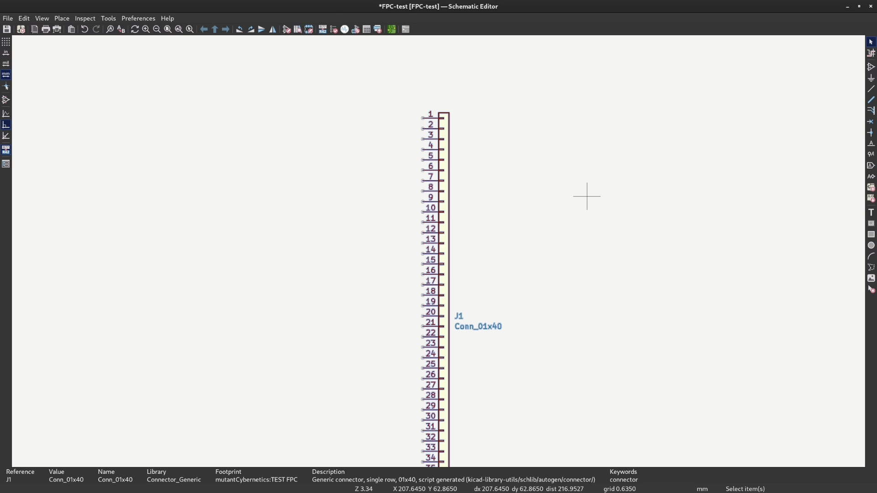
Switch to the PCB Editor and update the board from the schematic to bring in J1's footprint
{"action": "left_click", "coordinate": [586, 195]}
{"action": "left_click", "coordinate": [392, 29]}
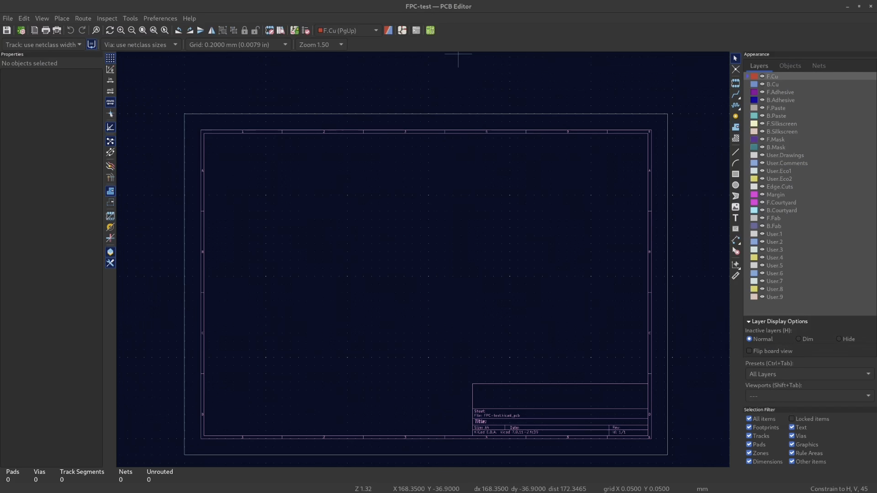
{"action": "scroll", "coordinate": [428, 57], "scroll_direction": "down", "scroll_amount": 2}
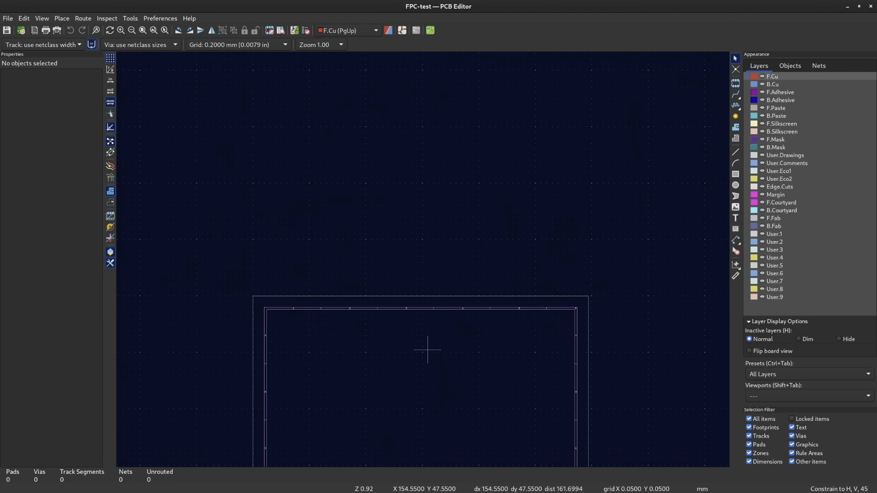
{"action": "middle_click_drag", "start_coordinate": [426, 350], "coordinate": [410, 203]}
{"action": "scroll", "coordinate": [382, 274], "scroll_direction": "up", "scroll_amount": 1}
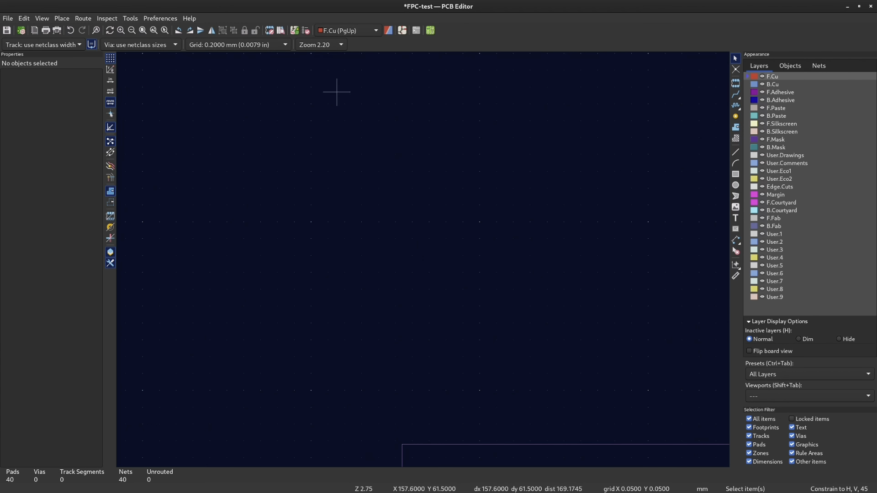
{"action": "key", "text": "F8"}
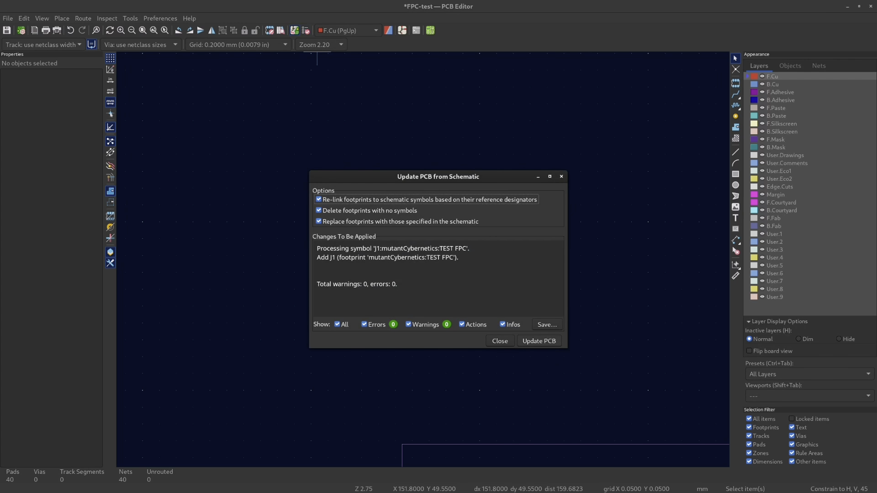
{"action": "left_click", "coordinate": [539, 341]}
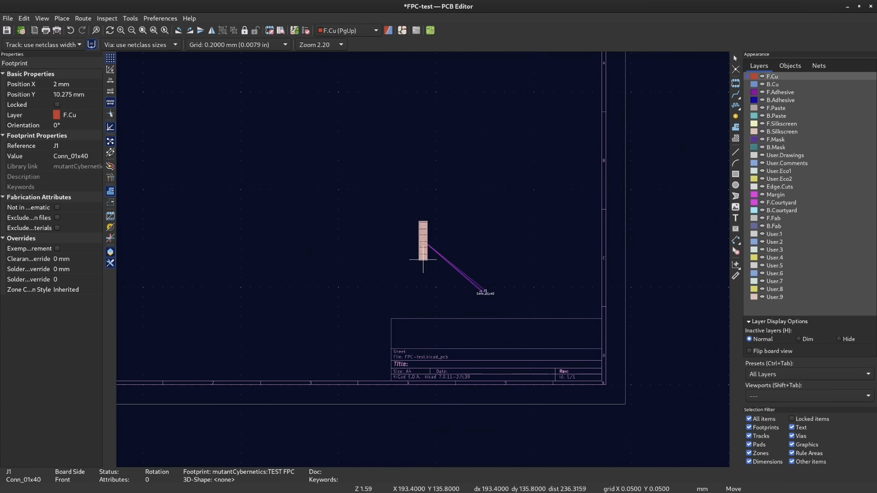
Place J1's footprint inside the board sheet at about X 162.05 mm, Y 91.65 mm
{"action": "scroll", "coordinate": [422, 260], "scroll_direction": "up", "scroll_amount": 1}
{"action": "scroll", "coordinate": [356, 196], "scroll_direction": "down", "scroll_amount": 3}
{"action": "scroll", "coordinate": [382, 203], "scroll_direction": "up", "scroll_amount": 4}
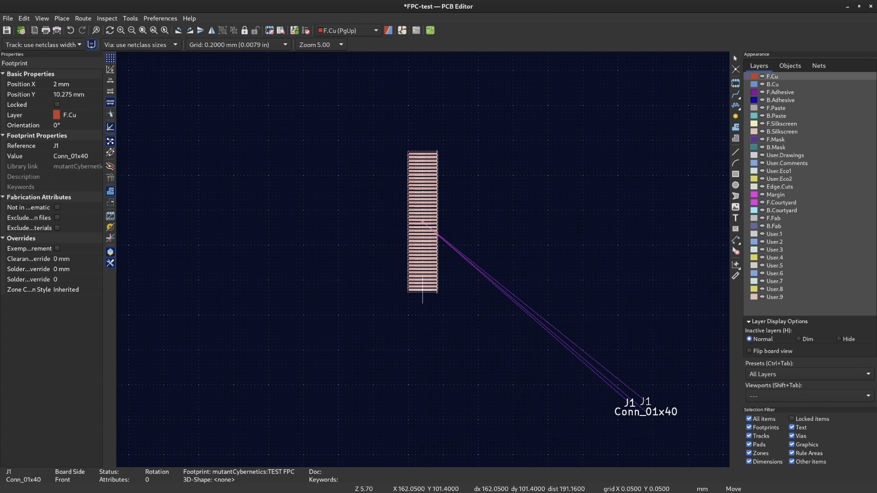
{"action": "left_click", "coordinate": [423, 289]}
{"action": "scroll", "coordinate": [423, 260], "scroll_direction": "up", "scroll_amount": 5}
{"action": "scroll", "coordinate": [398, 274], "scroll_direction": "down", "scroll_amount": 8}
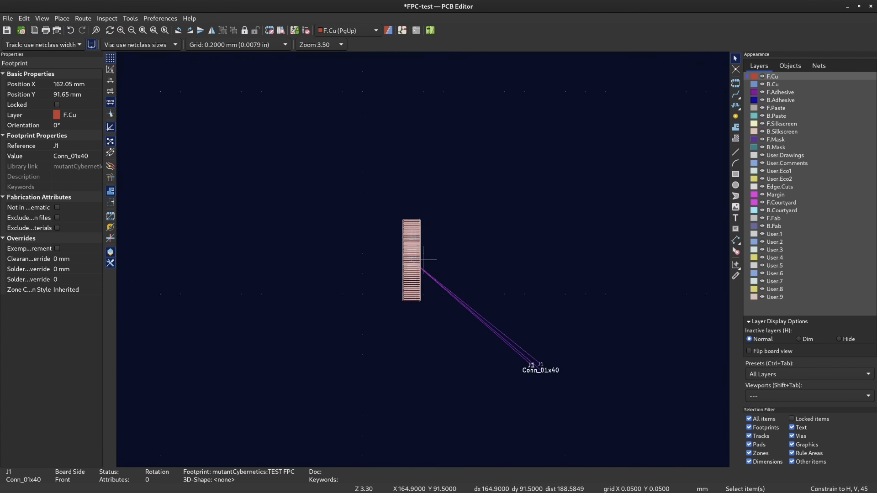
Switch back to the schematic, duplicate connector J1 and place the copy to its left
{"action": "left_click", "coordinate": [402, 30]}
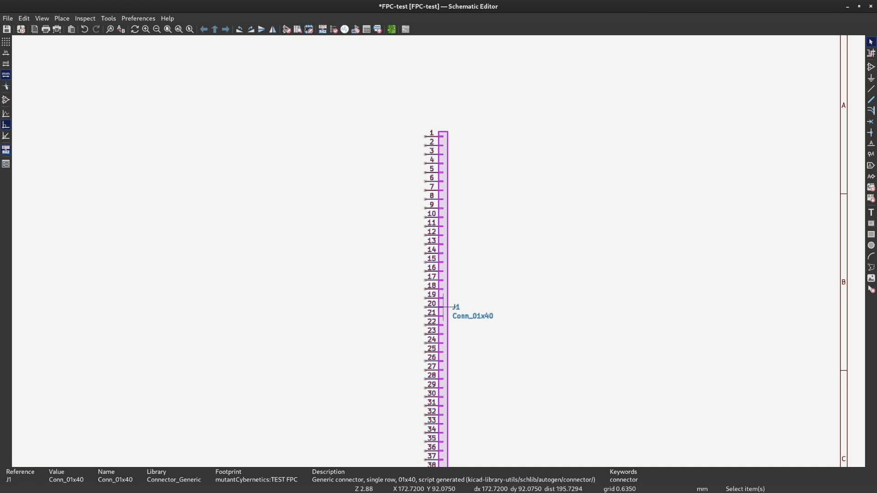
{"action": "scroll", "coordinate": [502, 405], "scroll_direction": "down", "scroll_amount": 3}
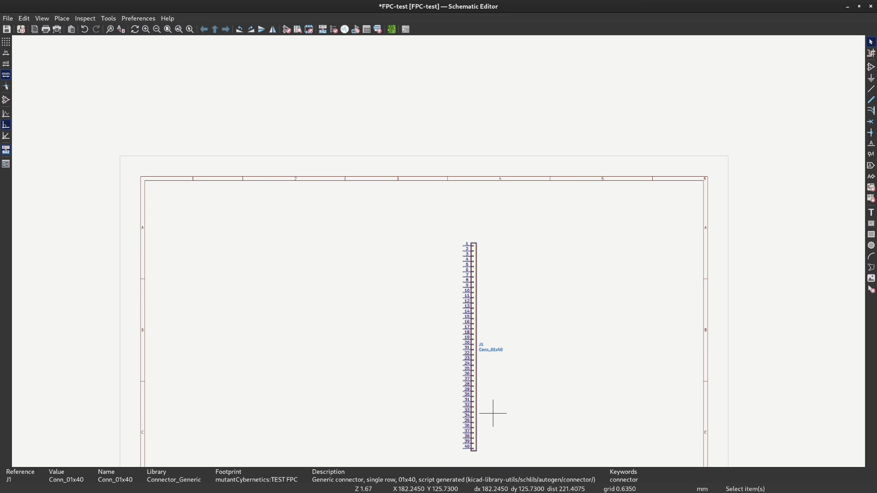
{"action": "key", "text": "ctrl+d"}
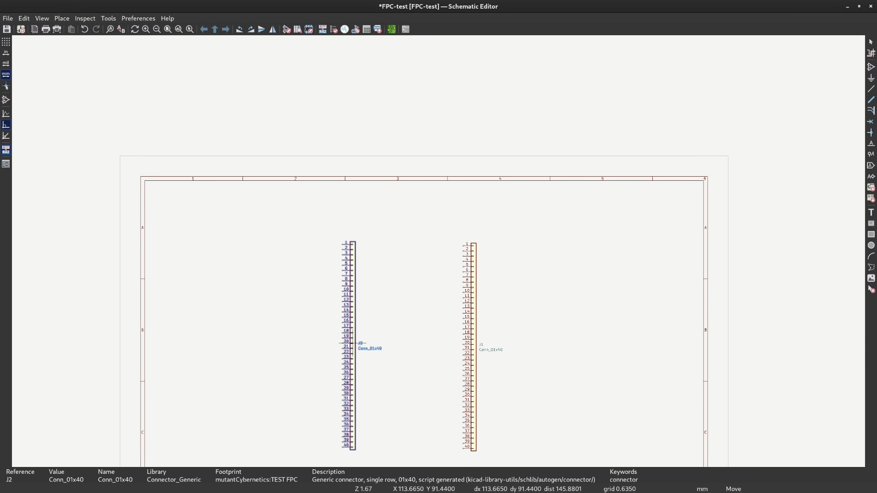
{"action": "left_click", "coordinate": [353, 342]}
{"action": "left_click", "coordinate": [431, 355]}
{"action": "middle_click_drag", "start_coordinate": [433, 358], "coordinate": [375, 335]}
{"action": "left_click", "coordinate": [305, 324]}
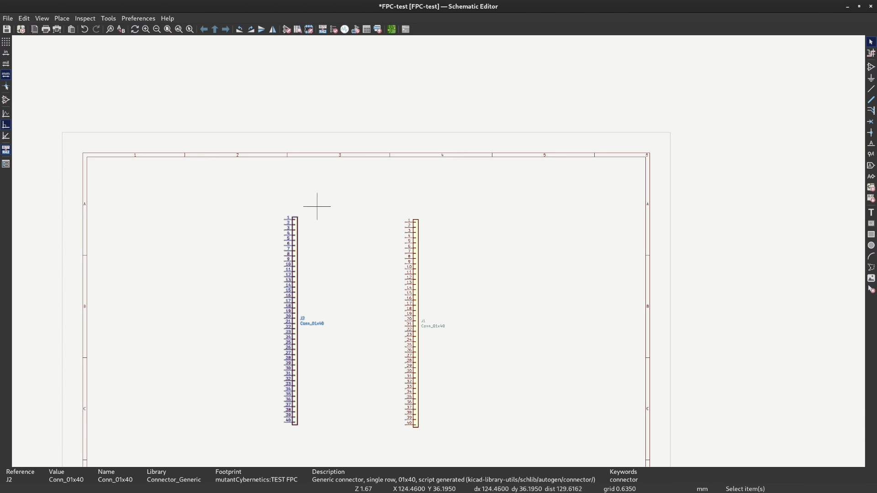
Rotate J2 by 180° and move it against J1 so the pins of both connectors touch end to end
{"action": "key", "text": "r"}
{"action": "key", "text": "r"}
{"action": "key", "text": "m"}
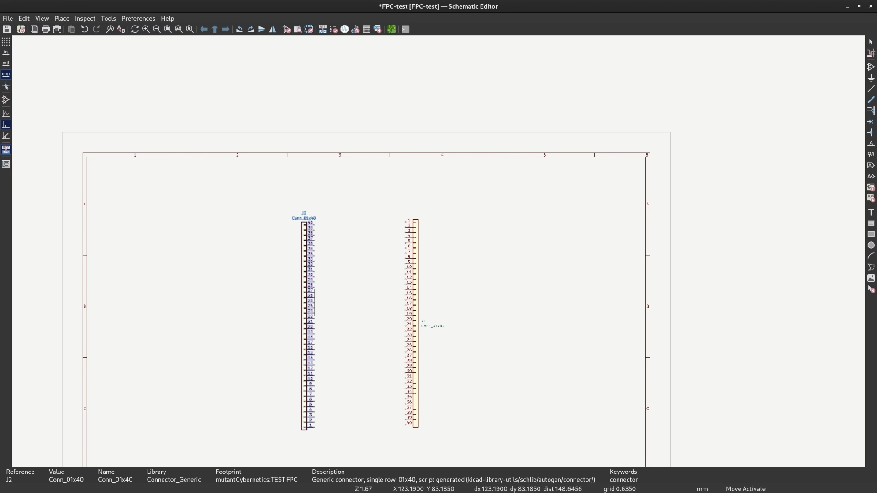
{"action": "left_click", "coordinate": [405, 300]}
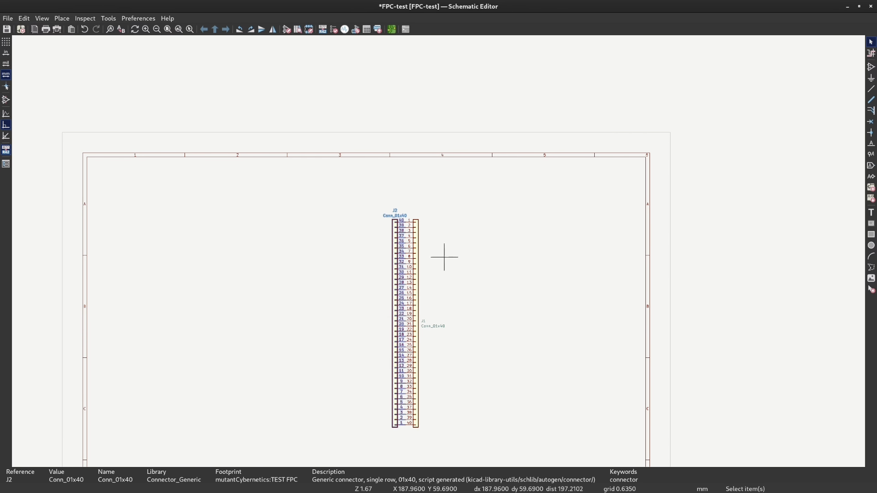
{"action": "left_click", "coordinate": [444, 256]}
Pull J2 straight left away from J1 so that horizontal wires connect all 40 facing pin pairs
{"action": "scroll", "coordinate": [422, 257], "scroll_direction": "up", "scroll_amount": 2}
{"action": "scroll", "coordinate": [438, 251], "scroll_direction": "up", "scroll_amount": 2}
{"action": "left_click", "coordinate": [383, 316]}
{"action": "left_click_drag", "start_coordinate": [384, 324], "coordinate": [78, 298]}
{"action": "scroll", "coordinate": [78, 299], "scroll_direction": "down", "scroll_amount": 3}
{"action": "scroll", "coordinate": [437, 251], "scroll_direction": "down", "scroll_amount": 2}
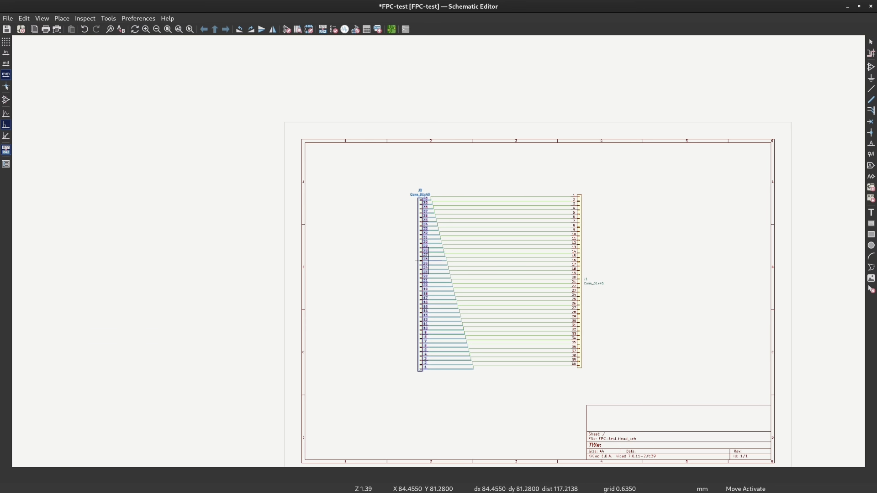
{"action": "left_click", "coordinate": [429, 259]}
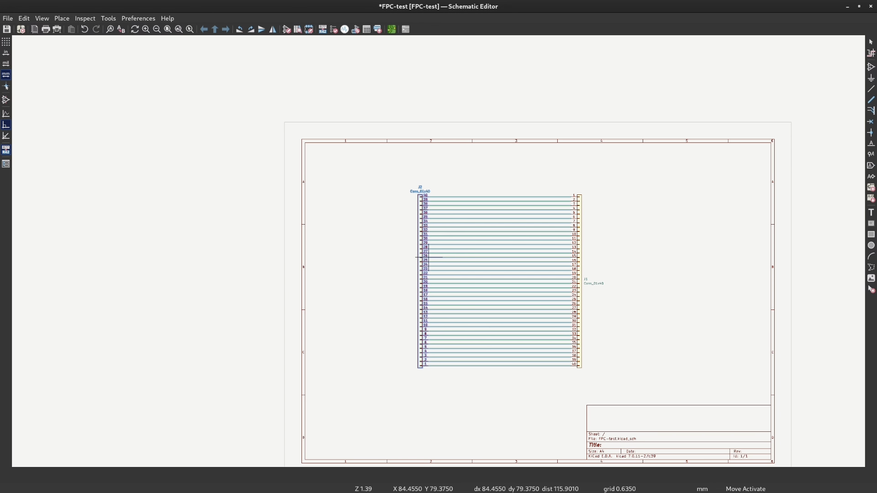
{"action": "scroll", "coordinate": [536, 301], "scroll_direction": "up", "scroll_amount": 2}
{"action": "scroll", "coordinate": [437, 251], "scroll_direction": "down", "scroll_amount": 1}
{"action": "middle_click_drag", "start_coordinate": [432, 159], "coordinate": [413, 225]}
{"action": "scroll", "coordinate": [413, 225], "scroll_direction": "up", "scroll_amount": 2}
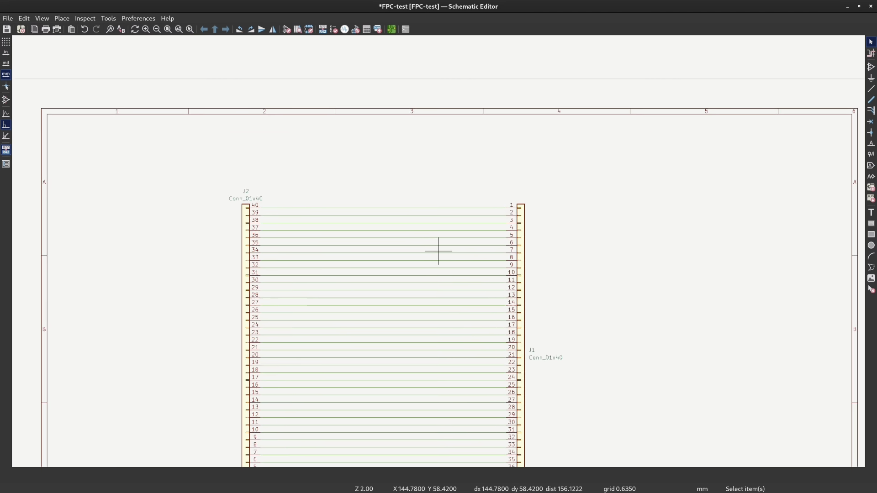
{"action": "scroll", "coordinate": [438, 251], "scroll_direction": "down", "scroll_amount": 2}
{"action": "middle_click_drag", "start_coordinate": [475, 286], "coordinate": [440, 172]}
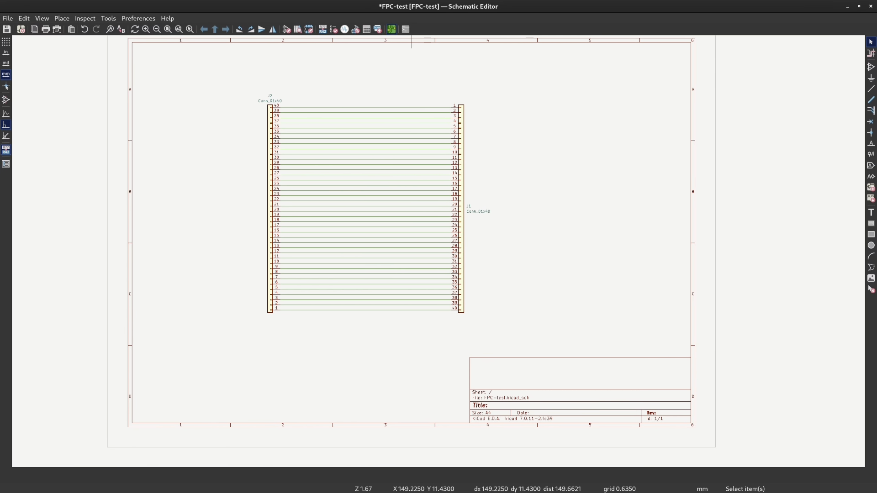
Switch to the PCB Editor and update the board from the schematic with J2 and the new nets
{"action": "left_click", "coordinate": [392, 29]}
{"action": "scroll", "coordinate": [489, 253], "scroll_direction": "down", "scroll_amount": 3}
{"action": "middle_click_drag", "start_coordinate": [423, 259], "coordinate": [474, 279]}
{"action": "scroll", "coordinate": [447, 279], "scroll_direction": "up", "scroll_amount": 3}
{"action": "scroll", "coordinate": [422, 256], "scroll_direction": "down", "scroll_amount": 3}
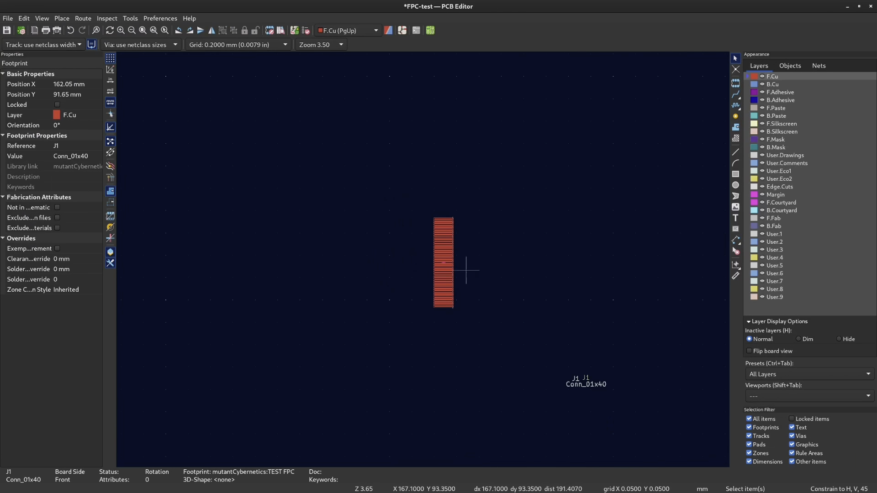
{"action": "left_click", "coordinate": [295, 30]}
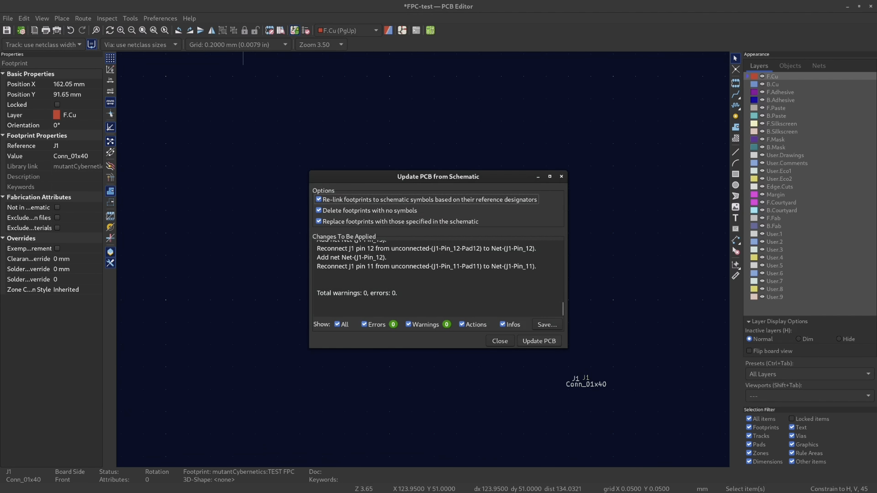
{"action": "left_click", "coordinate": [539, 341]}
{"action": "left_click", "coordinate": [499, 341]}
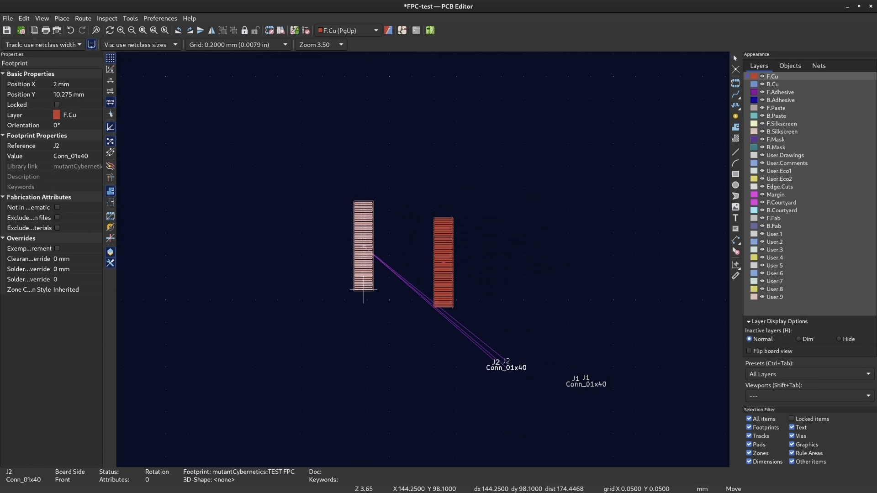
Place J2's footprint left of J1 at about X 140.05 mm, Y 91.45 mm and rotate it to 180°
{"action": "left_click", "coordinate": [351, 306]}
{"action": "key", "text": "Escape"}
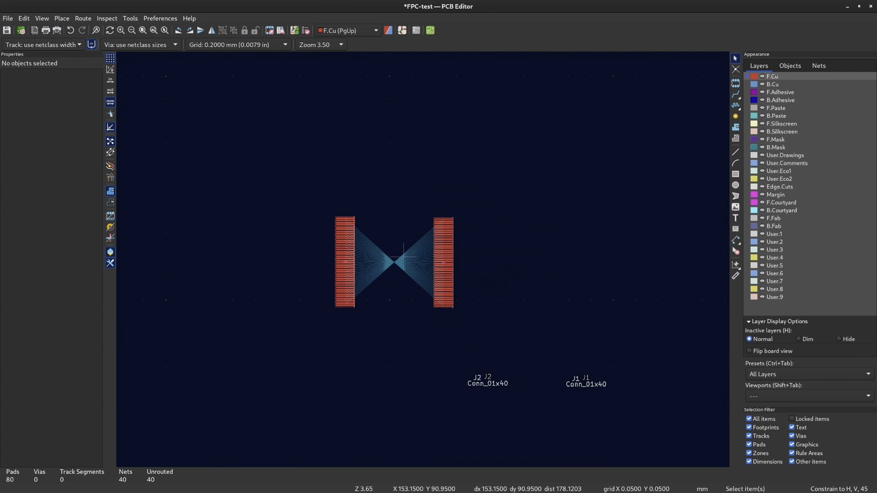
{"action": "scroll", "coordinate": [234, 232], "scroll_direction": "up", "scroll_amount": 5}
{"action": "left_click", "coordinate": [241, 239]}
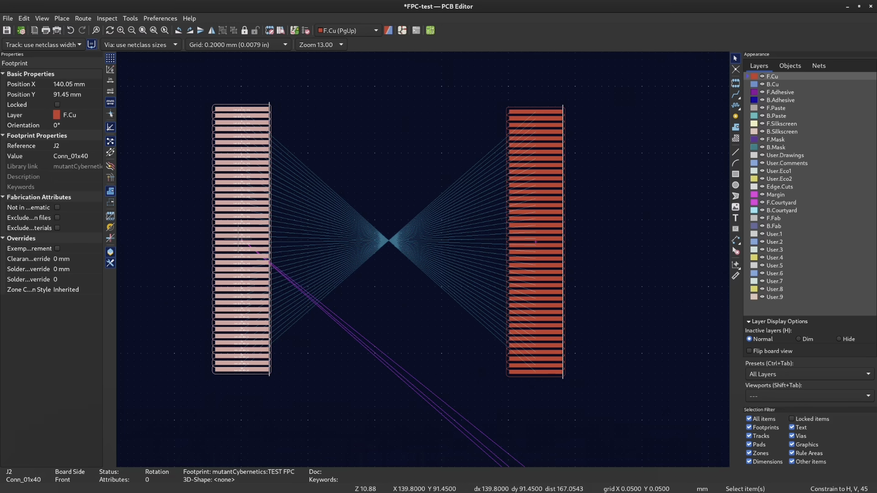
{"action": "key", "text": "r"}
{"action": "key", "text": "r"}
{"action": "scroll", "coordinate": [391, 153], "scroll_direction": "down", "scroll_amount": 3}
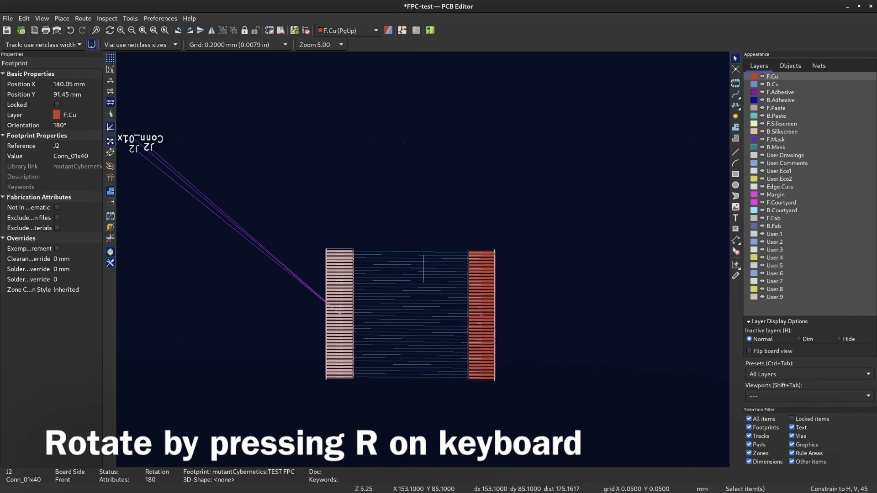
Move J2's footprint to X 139.15 mm, Y 91.65 mm so its pads line up horizontally with J1's pads
{"action": "scroll", "coordinate": [423, 270], "scroll_direction": "up", "scroll_amount": 4}
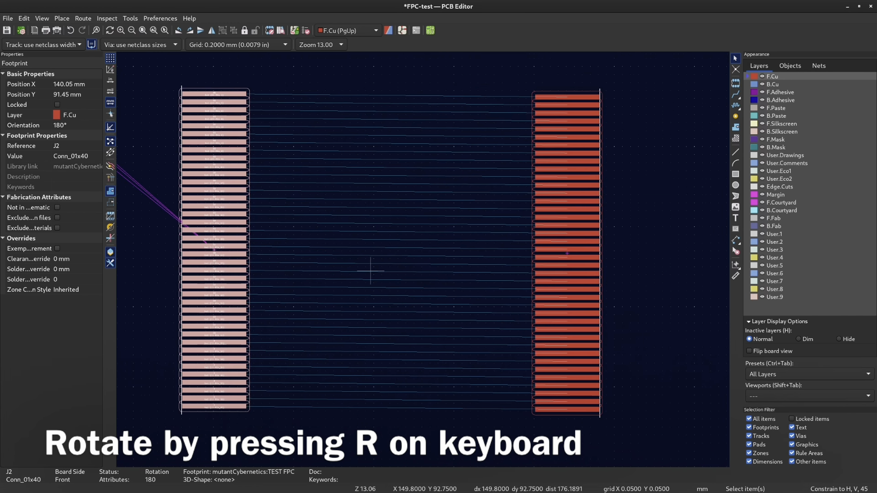
{"action": "left_click", "coordinate": [216, 249]}
{"action": "left_click", "coordinate": [214, 251]}
{"action": "key", "text": "m"}
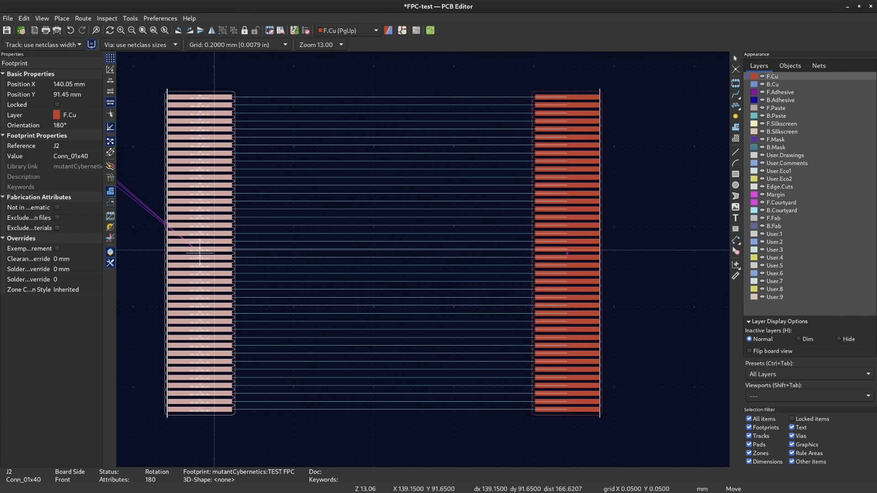
{"action": "left_click", "coordinate": [214, 250]}
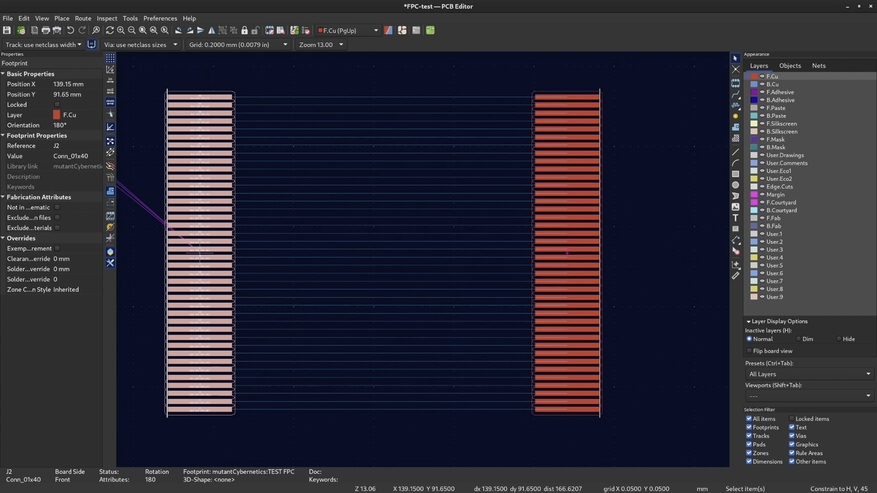
{"action": "left_click", "coordinate": [628, 214]}
{"action": "scroll", "coordinate": [628, 214], "scroll_direction": "down", "scroll_amount": 3}
{"action": "scroll", "coordinate": [423, 259], "scroll_direction": "up", "scroll_amount": 3}
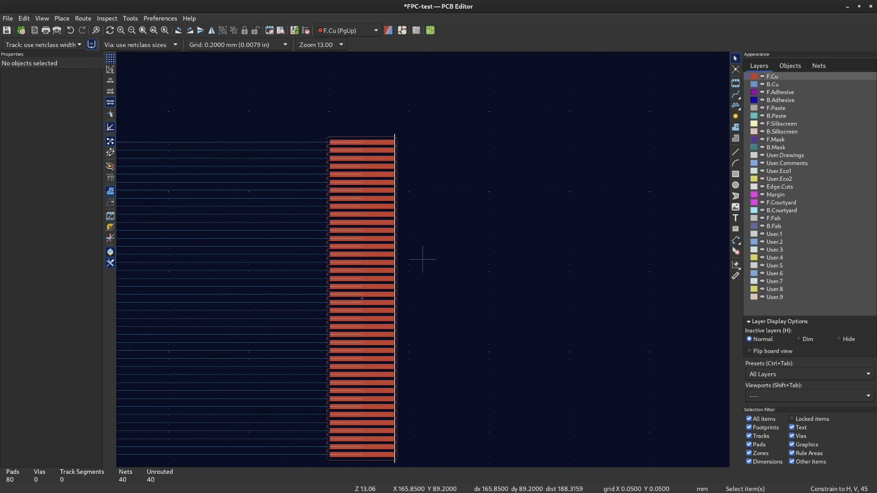
On the Edge.Cuts layer with inactive layers dimmed, draw the 27 mm top board edge between the upper ends of the connectors' outline lines
{"action": "scroll", "coordinate": [423, 259], "scroll_direction": "down", "scroll_amount": 4}
{"action": "middle_click_drag", "start_coordinate": [423, 258], "coordinate": [489, 258]}
{"action": "scroll", "coordinate": [490, 259], "scroll_direction": "up", "scroll_amount": 2}
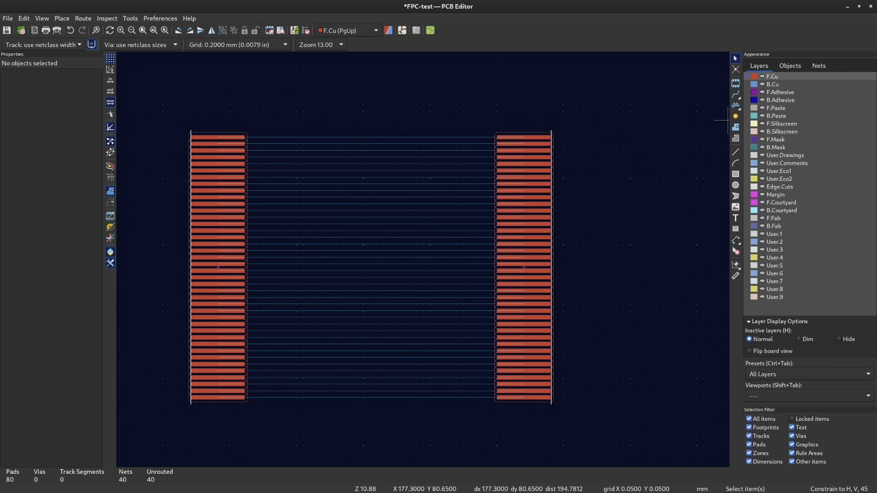
{"action": "left_click", "coordinate": [778, 186]}
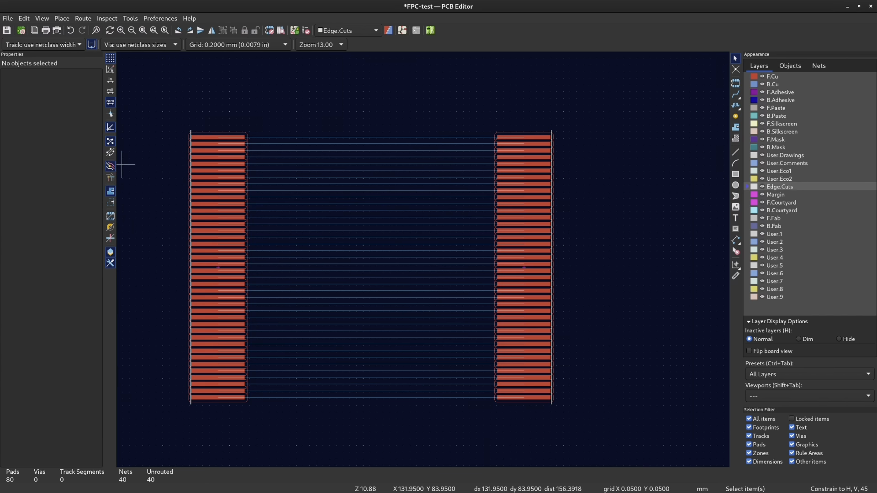
{"action": "key", "text": "h"}
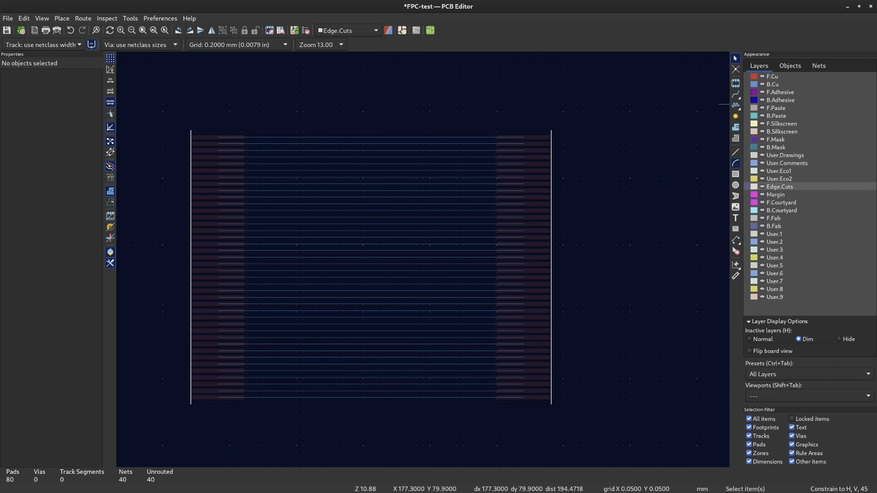
{"action": "left_click", "coordinate": [735, 152]}
{"action": "scroll", "coordinate": [575, 146], "scroll_direction": "up", "scroll_amount": 3}
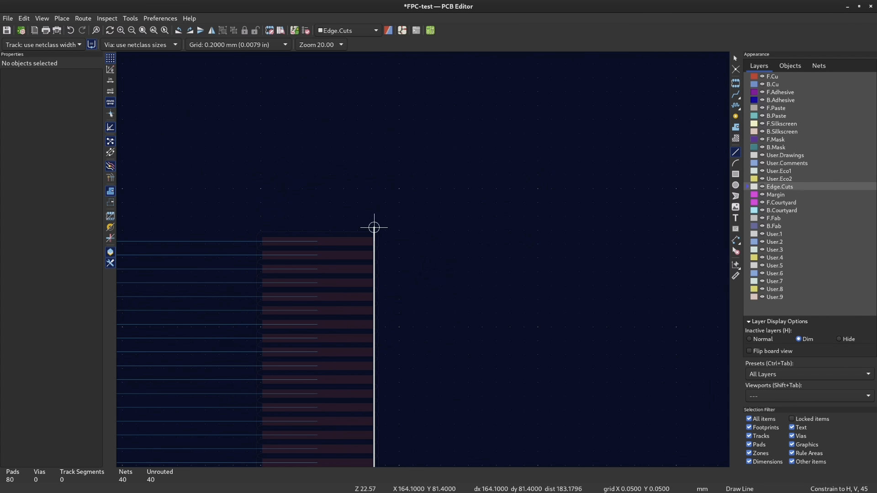
{"action": "left_click", "coordinate": [374, 227]}
{"action": "scroll", "coordinate": [261, 227], "scroll_direction": "down", "scroll_amount": 5}
{"action": "scroll", "coordinate": [274, 260], "scroll_direction": "up", "scroll_amount": 5}
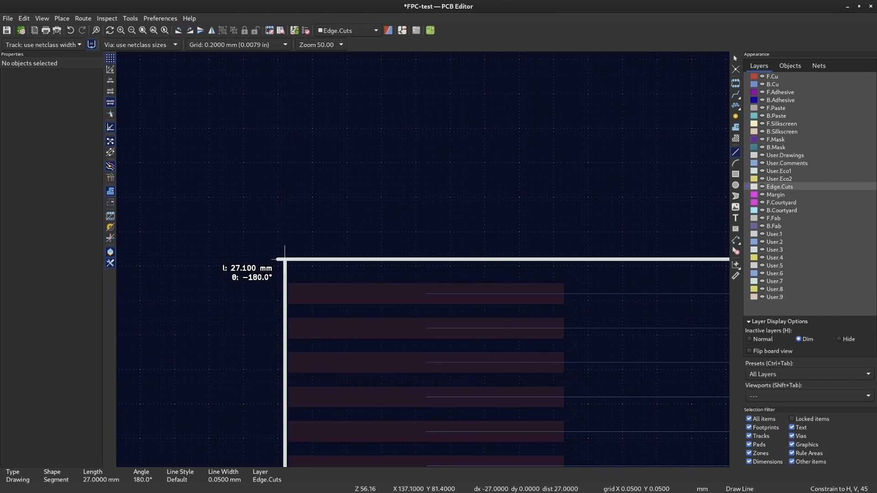
{"action": "left_click", "coordinate": [276, 260]}
Draw the bottom board edge between the lower ends of the two vertical outline lines to close the board outline
{"action": "scroll", "coordinate": [290, 260], "scroll_direction": "down", "scroll_amount": 10}
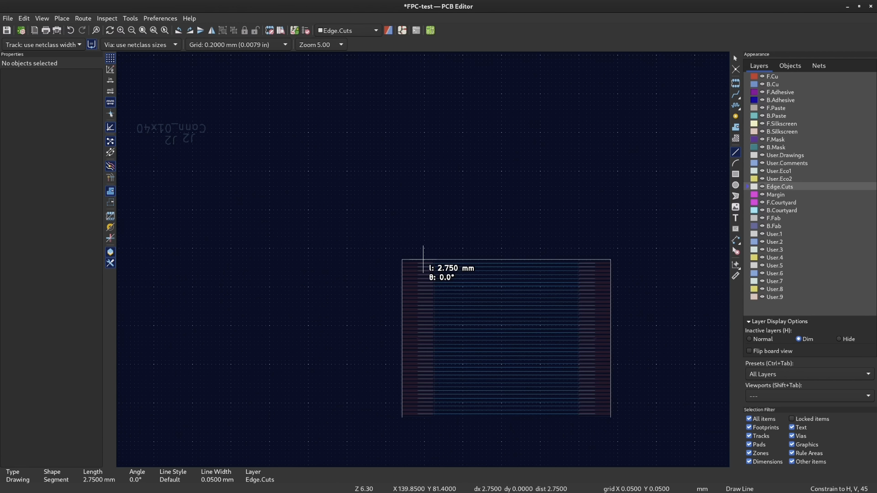
{"action": "scroll", "coordinate": [432, 295], "scroll_direction": "up", "scroll_amount": 3}
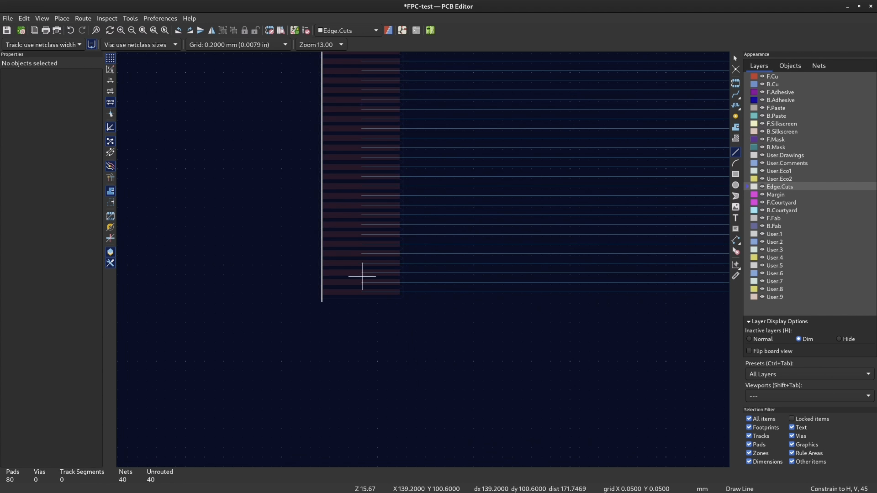
{"action": "left_click", "coordinate": [410, 350]}
{"action": "scroll", "coordinate": [427, 274], "scroll_direction": "up", "scroll_amount": 4}
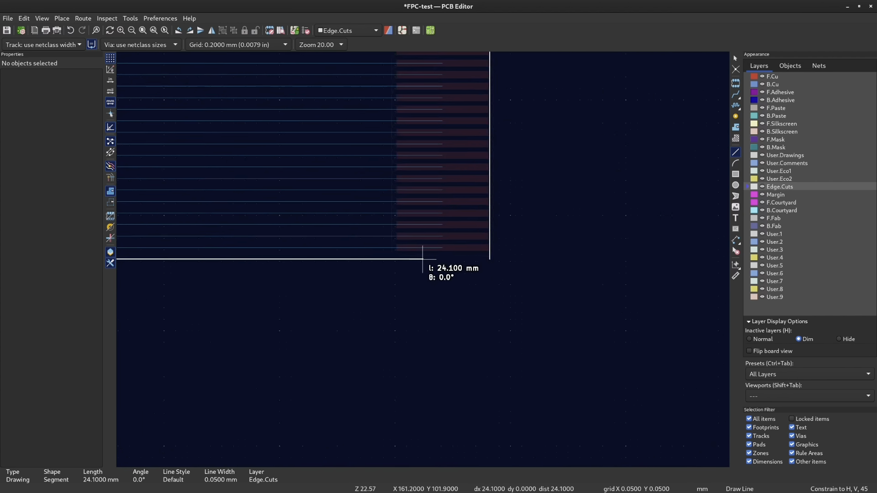
{"action": "left_click", "coordinate": [480, 259]}
{"action": "right_click", "coordinate": [567, 198]}
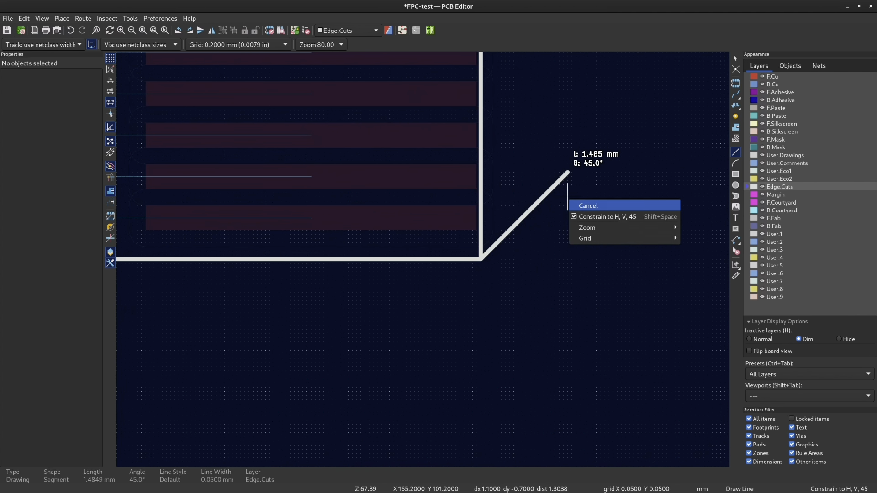
{"action": "left_click", "coordinate": [584, 204]}
{"action": "scroll", "coordinate": [422, 258], "scroll_direction": "down", "scroll_amount": 10}
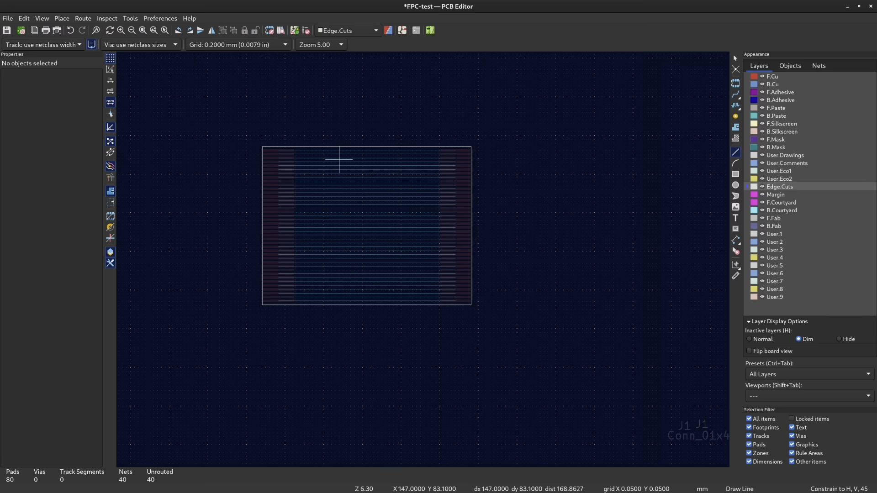
{"action": "right_click", "coordinate": [405, 103]}
{"action": "left_click", "coordinate": [422, 110]}
Open the board in the 3D viewer and inspect its outline and both rows of pads
{"action": "scroll", "coordinate": [421, 260], "scroll_direction": "up", "scroll_amount": 4}
{"action": "scroll", "coordinate": [431, 247], "scroll_direction": "down", "scroll_amount": 2}
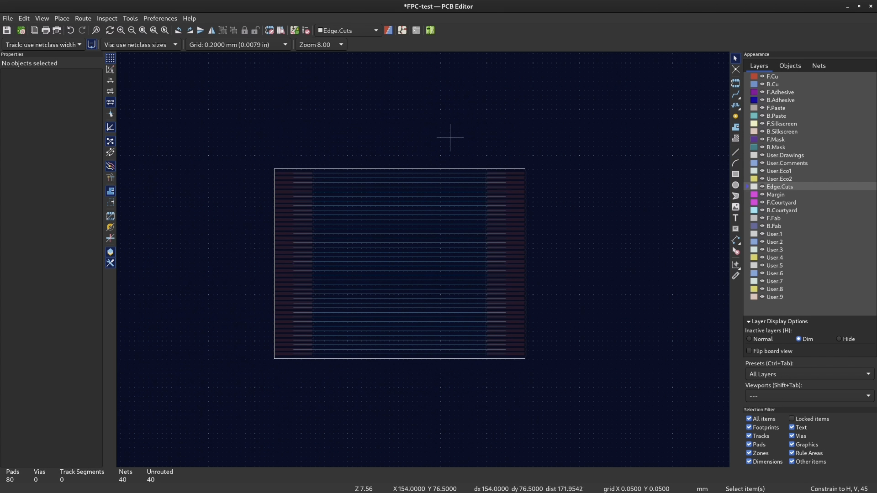
{"action": "left_click", "coordinate": [41, 19]}
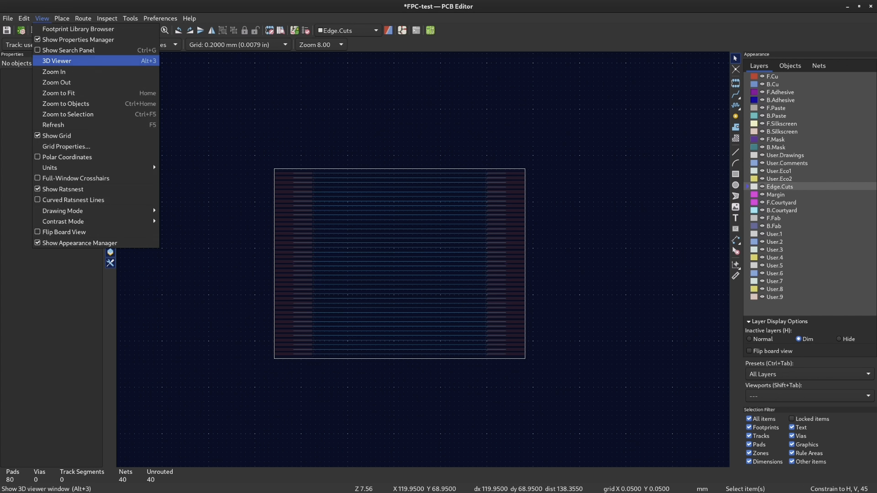
{"action": "left_click", "coordinate": [56, 61]}
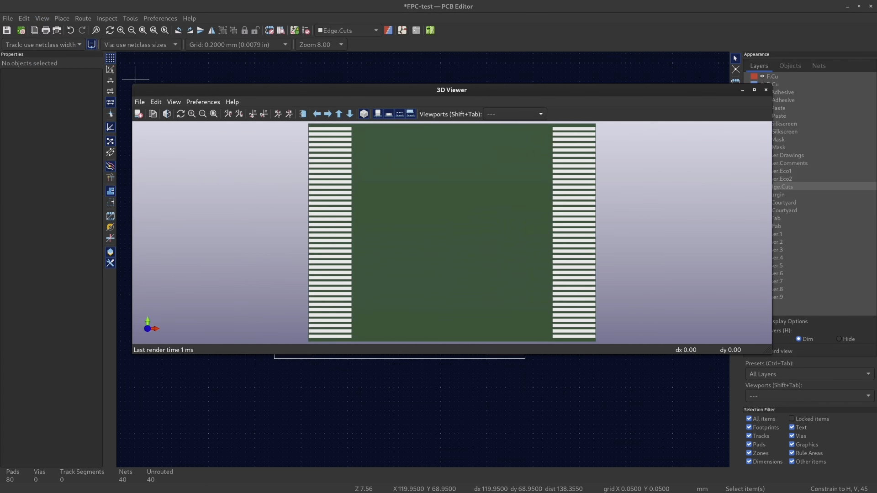
{"action": "left_click_drag", "start_coordinate": [452, 233], "coordinate": [456, 215]}
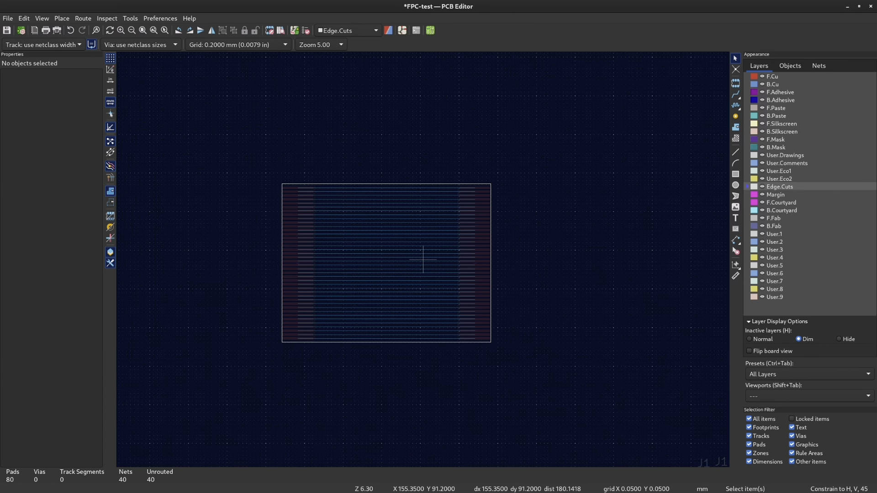
{"action": "scroll", "coordinate": [423, 259], "scroll_direction": "up", "scroll_amount": 4}
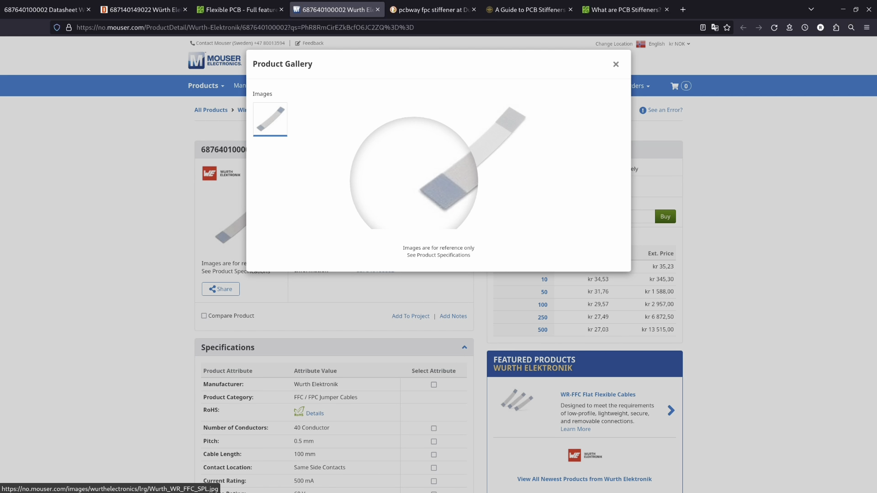
{"action": "left_click", "coordinate": [68, 9]}
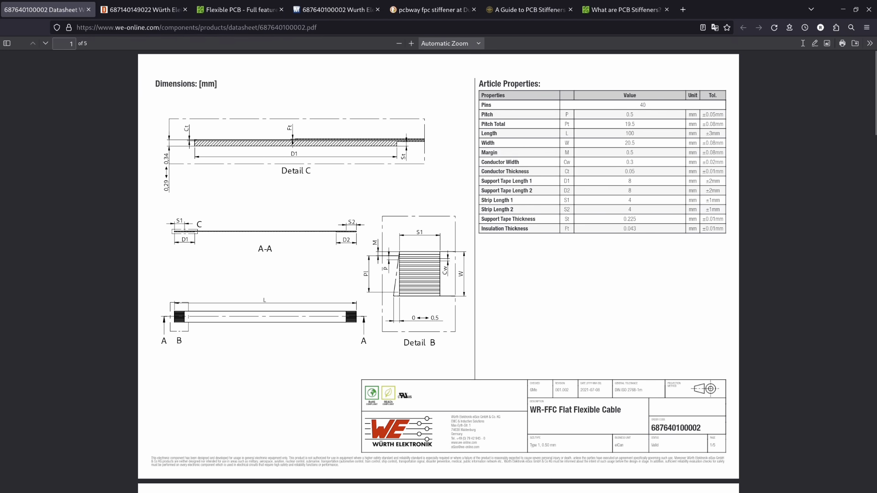
{"action": "left_click_drag", "start_coordinate": [503, 181], "coordinate": [532, 181]}
{"action": "left_click", "coordinate": [528, 181]}
{"action": "left_click", "coordinate": [531, 182]}
{"action": "key", "text": "alt+Tab"}
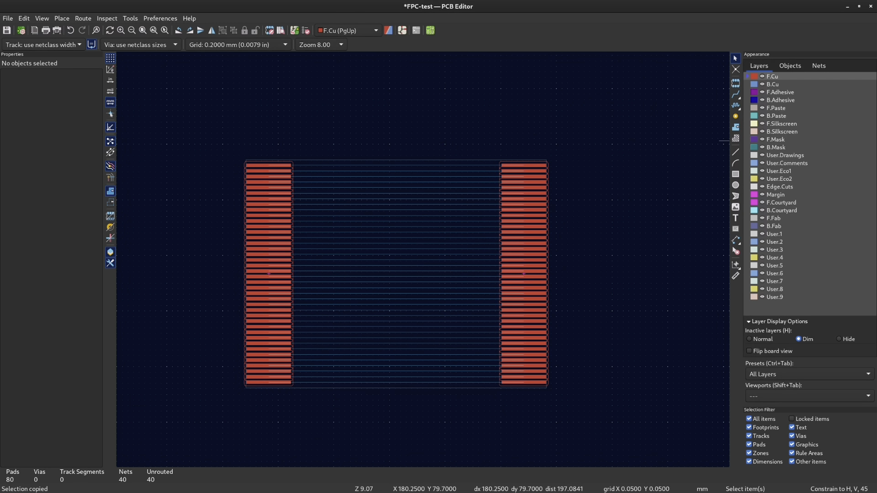
{"action": "left_click", "coordinate": [782, 131]}
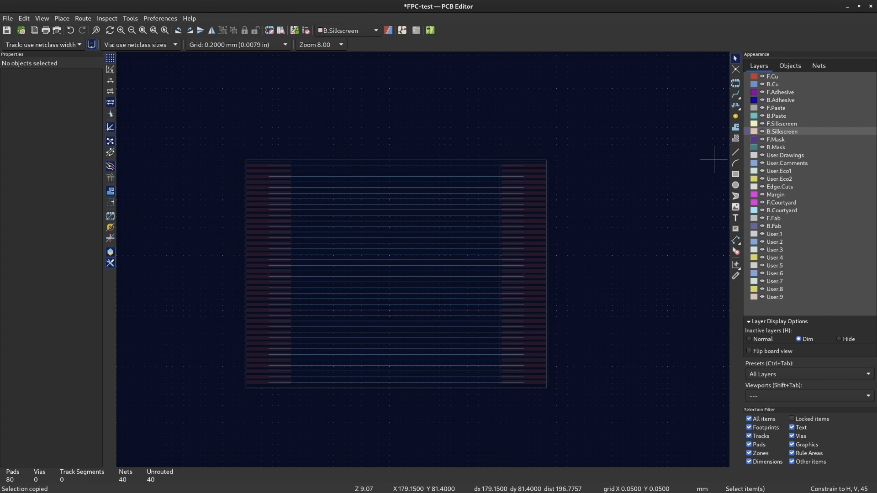
{"action": "left_click", "coordinate": [781, 124]}
{"action": "left_click", "coordinate": [781, 131]}
{"action": "left_click", "coordinate": [781, 124]}
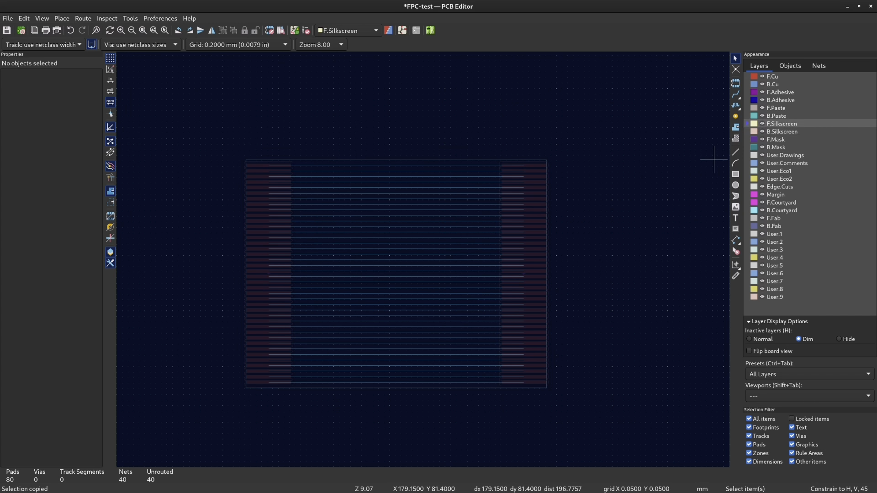
{"action": "left_click", "coordinate": [781, 132]}
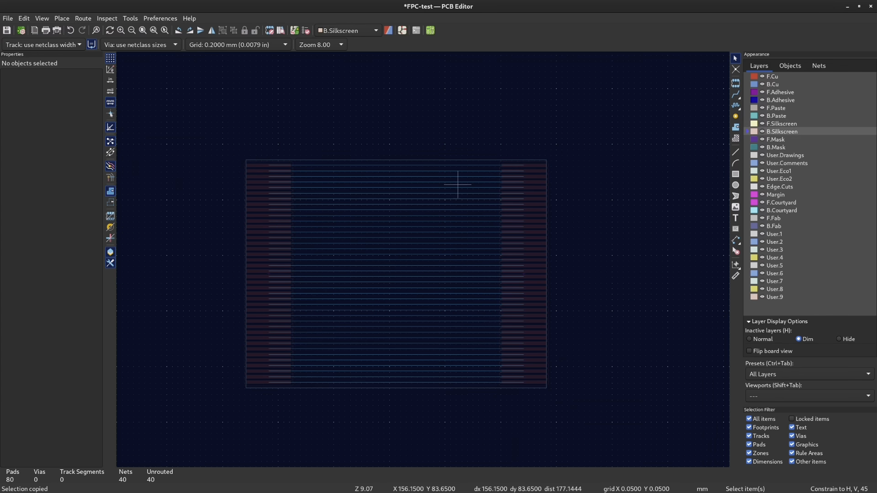
{"action": "key", "text": "Page_Up"}
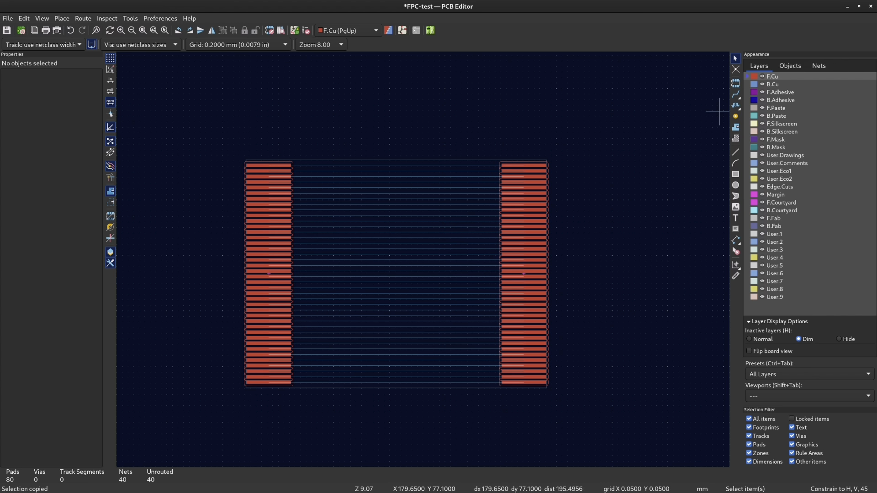
Draw a rectangle about 20.5 by 20.5 mm on B.Silkscreen from the board's upper right corner down to its bottom edge
{"action": "left_click", "coordinate": [781, 131]}
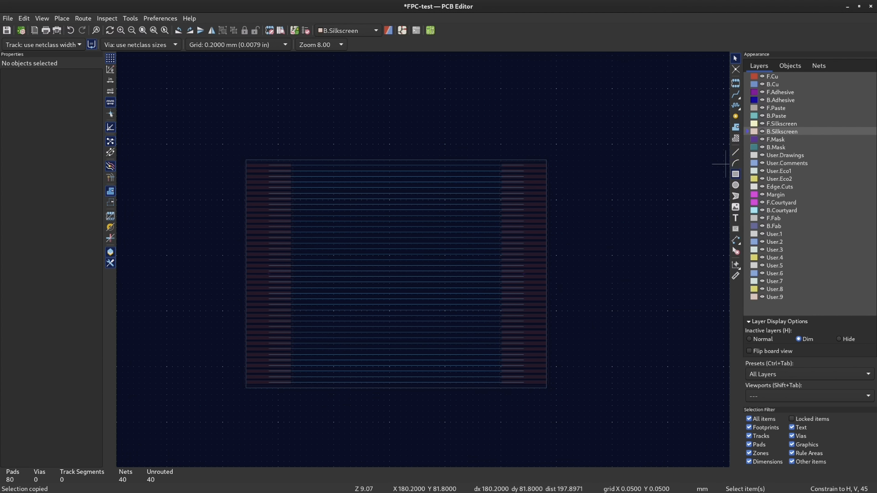
{"action": "left_click", "coordinate": [735, 174]}
{"action": "scroll", "coordinate": [537, 175], "scroll_direction": "up", "scroll_amount": 6}
{"action": "scroll", "coordinate": [451, 228], "scroll_direction": "up", "scroll_amount": 7}
{"action": "left_click", "coordinate": [405, 199]}
{"action": "scroll", "coordinate": [182, 416], "scroll_direction": "down", "scroll_amount": 15}
{"action": "scroll", "coordinate": [338, 343], "scroll_direction": "up", "scroll_amount": 4}
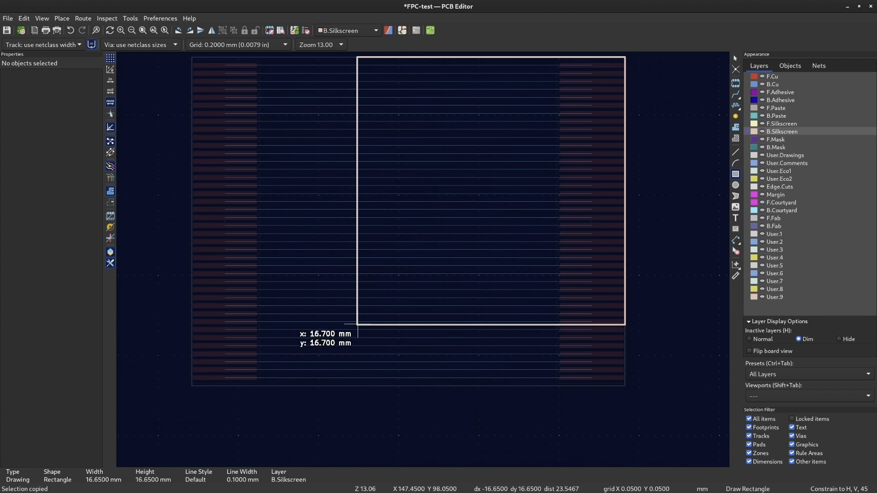
{"action": "scroll", "coordinate": [296, 385], "scroll_direction": "up", "scroll_amount": 6}
{"action": "left_click", "coordinate": [610, 71]}
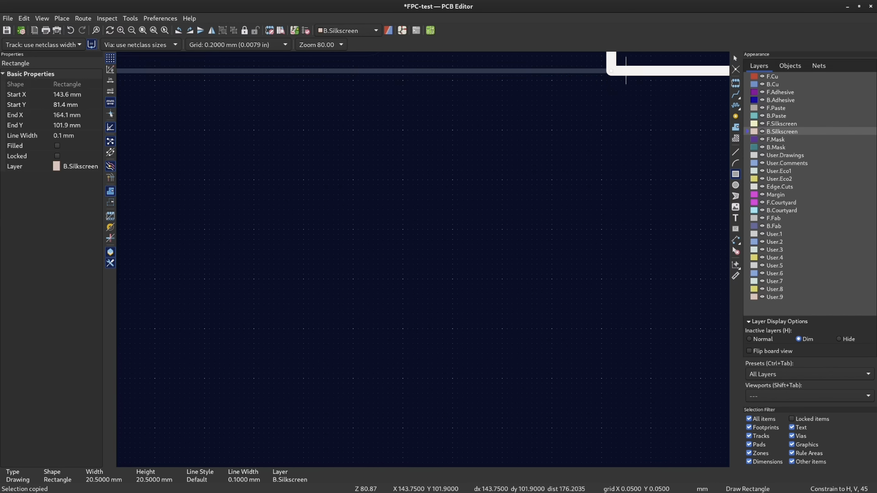
{"action": "scroll", "coordinate": [464, 231], "scroll_direction": "down", "scroll_amount": 12}
{"action": "scroll", "coordinate": [585, 182], "scroll_direction": "up", "scroll_amount": 5}
{"action": "key", "text": "Escape"}
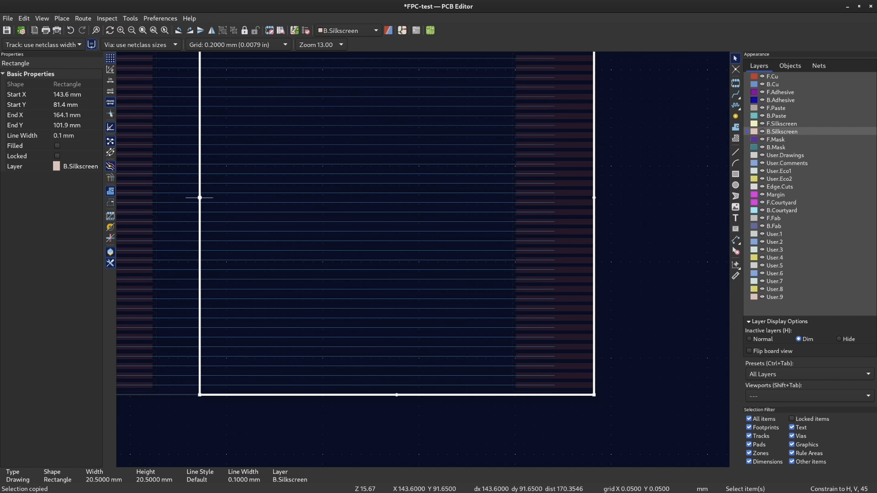
Set the silkscreen rectangle's start X to 156.1 mm and make it a filled shape
{"action": "double_click", "coordinate": [199, 197]}
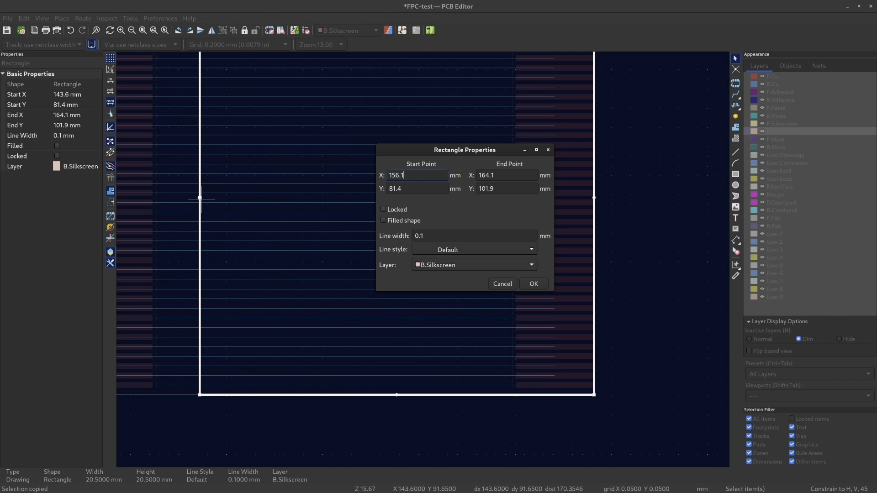
{"action": "key", "text": "Return"}
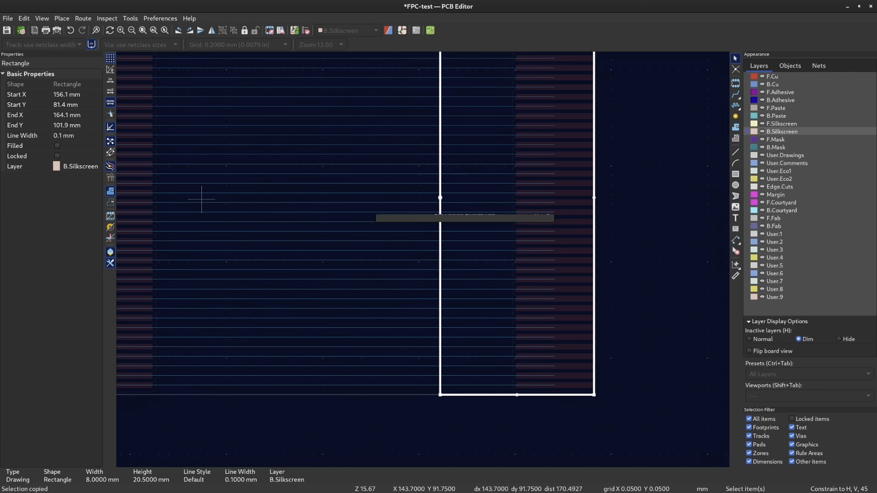
{"action": "scroll", "coordinate": [372, 281], "scroll_direction": "down", "scroll_amount": 2}
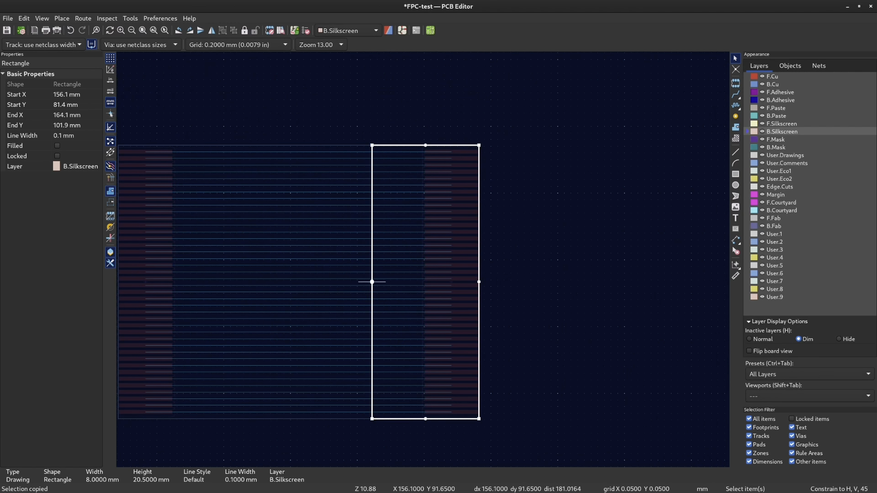
{"action": "double_click", "coordinate": [371, 282]}
{"action": "left_click", "coordinate": [384, 220]}
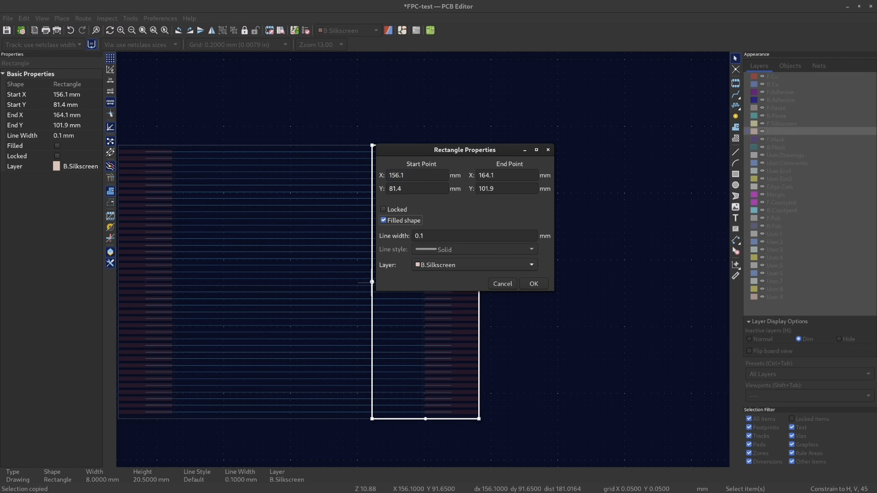
{"action": "left_click", "coordinate": [534, 284]}
Place a copy of the filled silkscreen rectangle over J2's pads, flush with the board's left edge
{"action": "key", "text": "ctrl+v"}
{"action": "scroll", "coordinate": [418, 258], "scroll_direction": "up", "scroll_amount": 2}
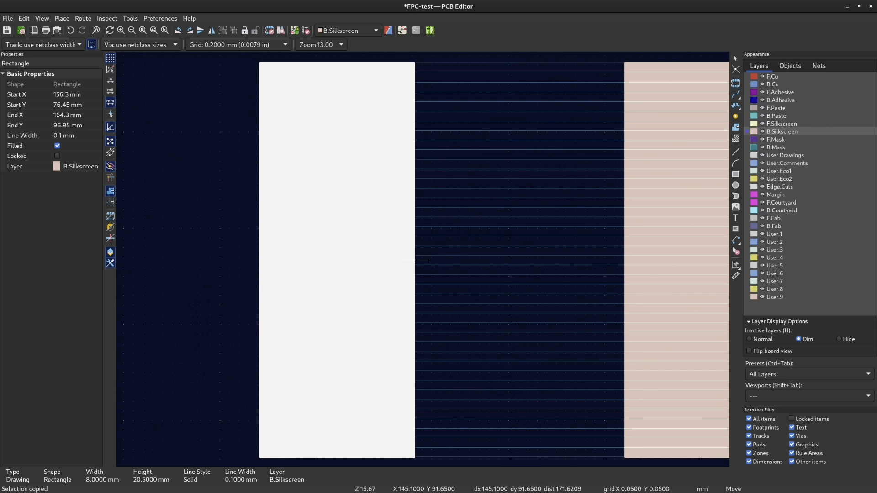
{"action": "left_click", "coordinate": [414, 260]}
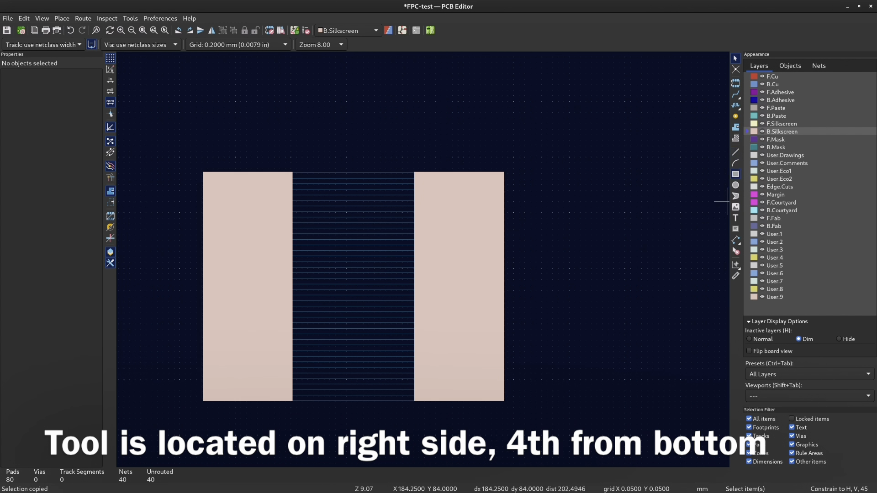
Add an aligned dimension on B.Silkscreen across the right filled rectangle's top edge, with the dimension line placed above it
{"action": "left_click", "coordinate": [735, 239]}
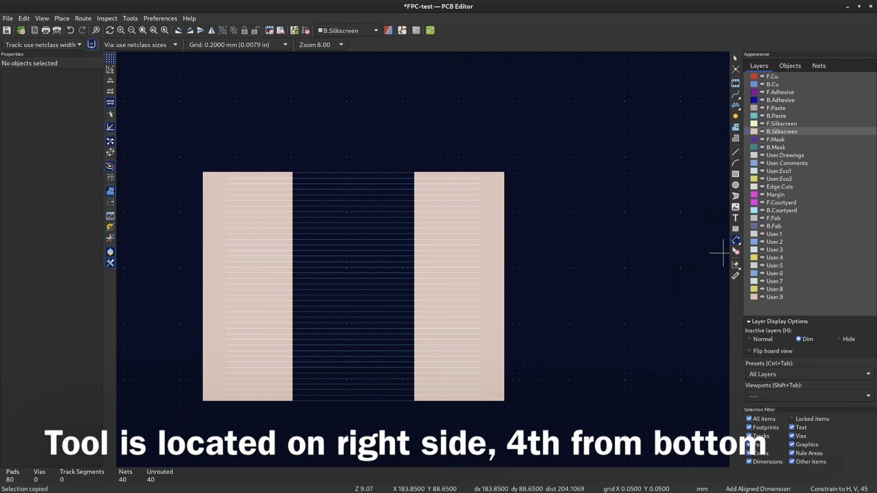
{"action": "scroll", "coordinate": [421, 261], "scroll_direction": "up", "scroll_amount": 5}
{"action": "left_click", "coordinate": [237, 317]}
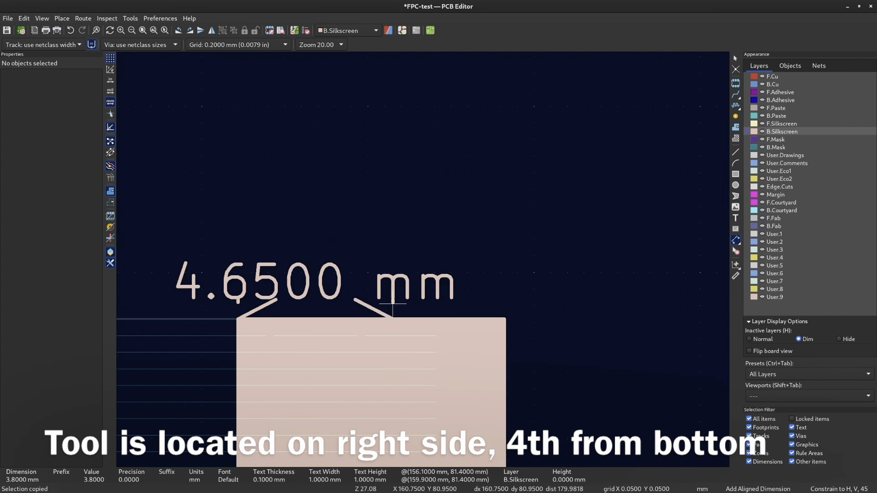
{"action": "left_click", "coordinate": [505, 318]}
{"action": "left_click", "coordinate": [269, 161]}
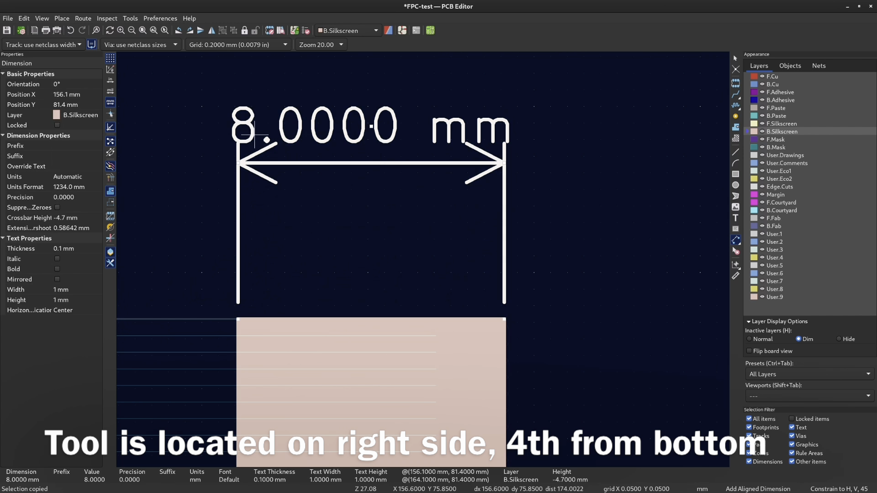
{"action": "scroll", "coordinate": [395, 321], "scroll_direction": "down", "scroll_amount": 3}
{"action": "middle_click_drag", "start_coordinate": [476, 310], "coordinate": [452, 128]}
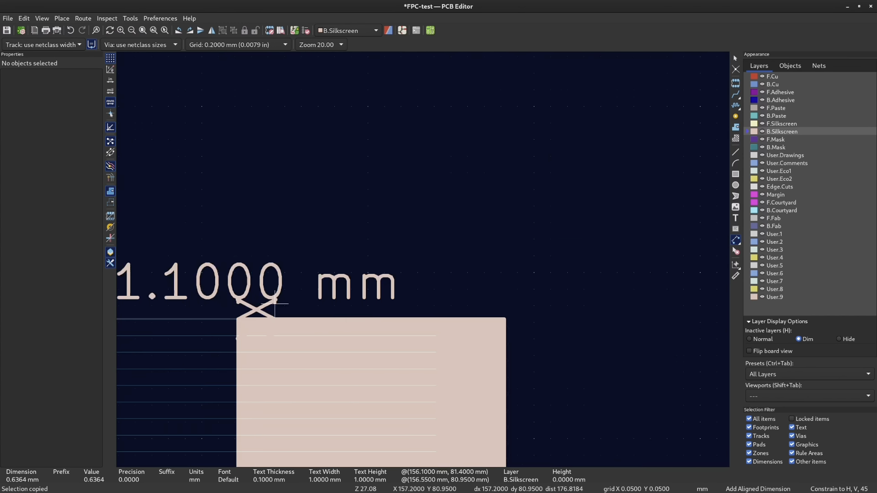
{"action": "left_click", "coordinate": [504, 318]}
{"action": "left_click", "coordinate": [270, 163]}
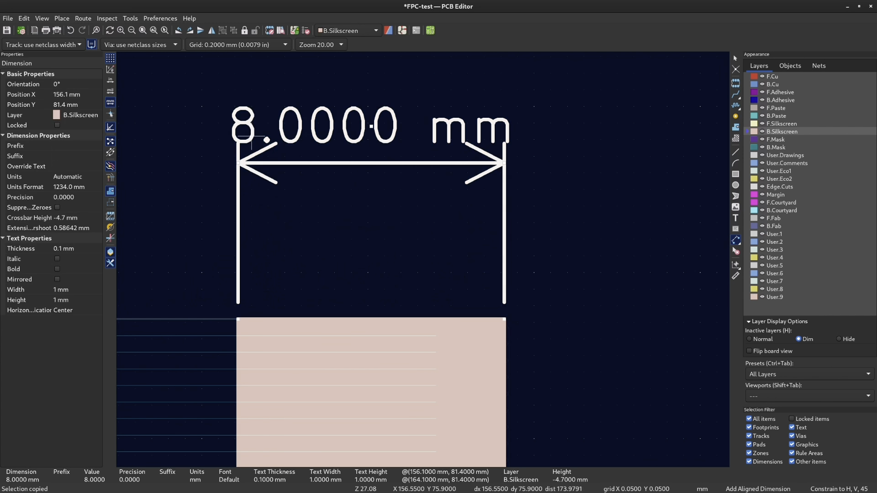
{"action": "scroll", "coordinate": [396, 322], "scroll_direction": "down", "scroll_amount": 3}
{"action": "middle_click_drag", "start_coordinate": [479, 311], "coordinate": [453, 127]}
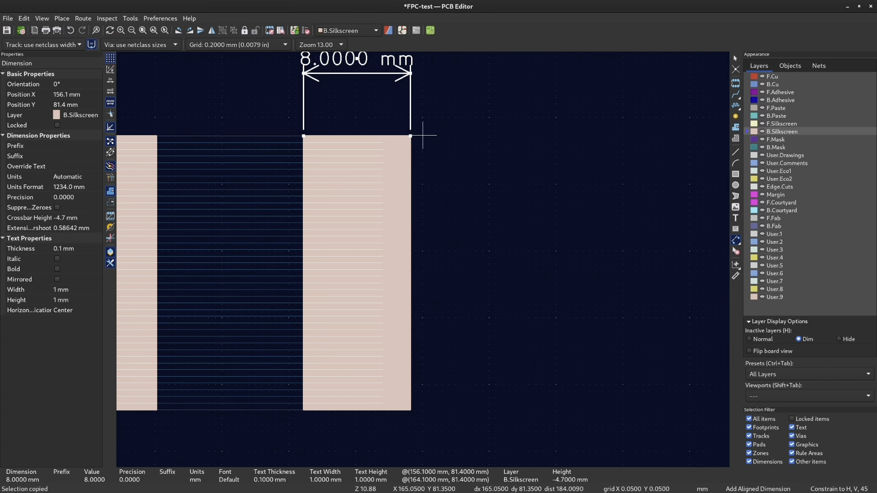
Add a vertical aligned dimension for the right filled rectangle's height, placed outside the board's right edge
{"action": "left_click", "coordinate": [410, 136]}
{"action": "left_click", "coordinate": [411, 410]}
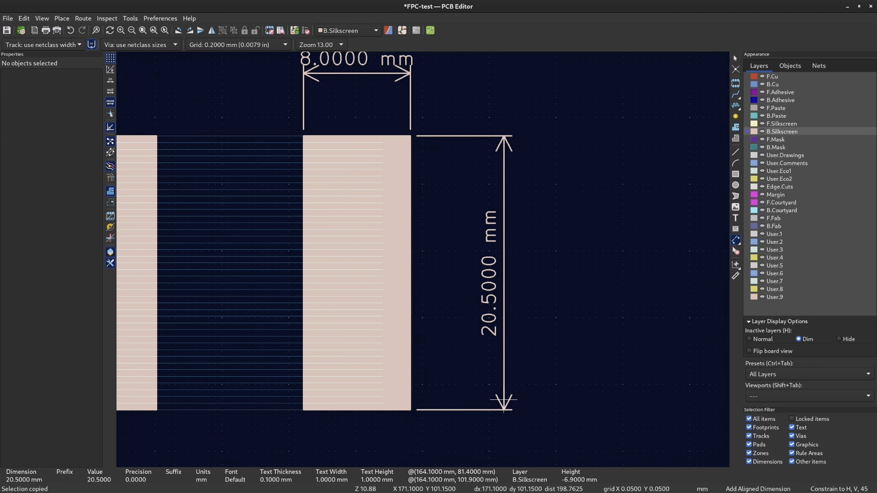
{"action": "left_click", "coordinate": [496, 399]}
{"action": "scroll", "coordinate": [338, 261], "scroll_direction": "down", "scroll_amount": 2}
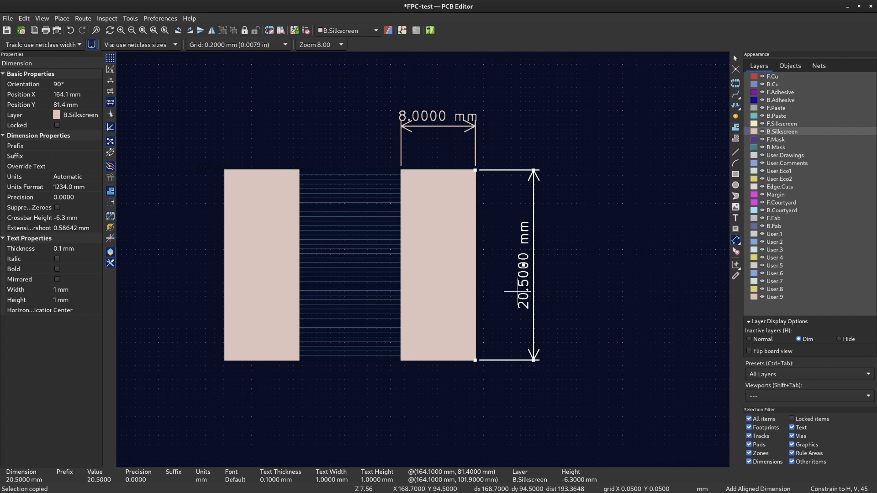
Dimension the left filled rectangle's height outside the board's left edge and its width above its top edge
{"action": "scroll", "coordinate": [253, 252], "scroll_direction": "up", "scroll_amount": 2}
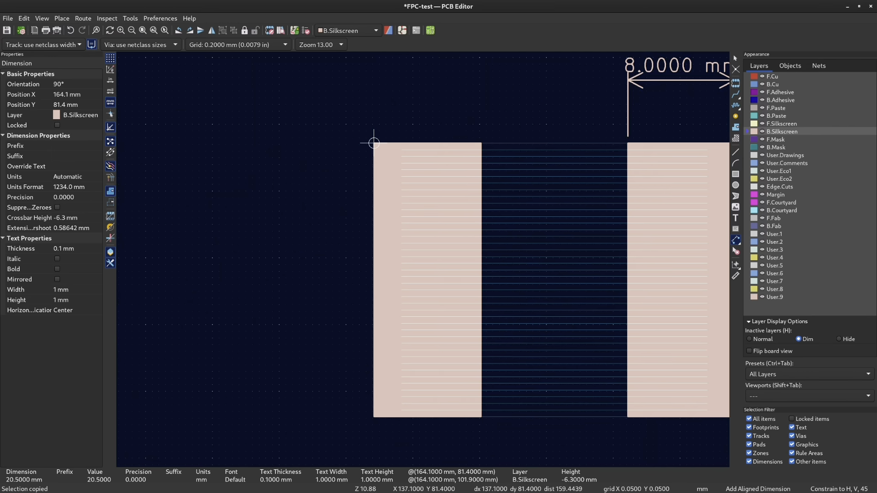
{"action": "left_click", "coordinate": [373, 143]}
{"action": "left_click", "coordinate": [373, 416]}
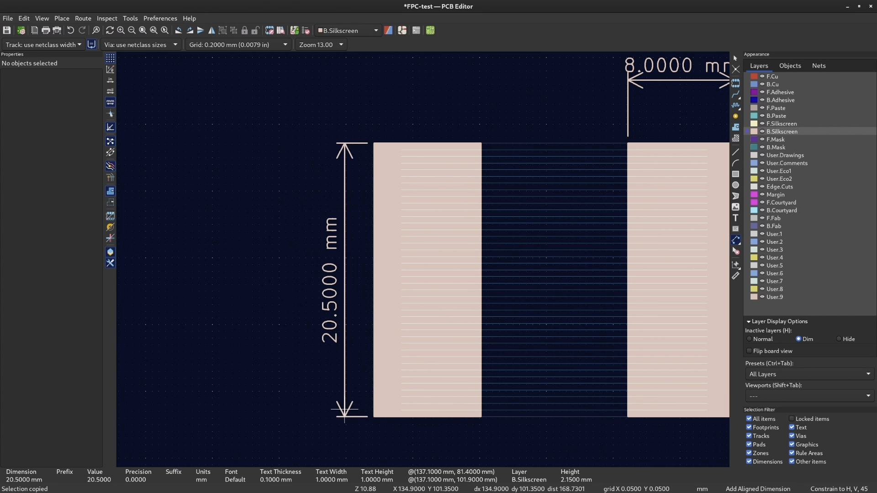
{"action": "left_click", "coordinate": [330, 407]}
{"action": "left_click", "coordinate": [373, 142]}
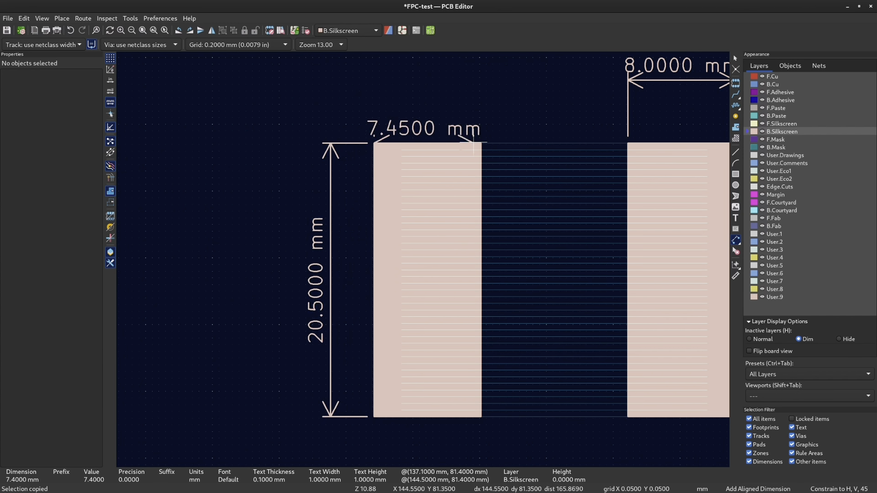
{"action": "left_click", "coordinate": [482, 143]}
{"action": "left_click", "coordinate": [481, 83]}
{"action": "scroll", "coordinate": [457, 258], "scroll_direction": "down", "scroll_amount": 2}
{"action": "middle_click_drag", "start_coordinate": [456, 258], "coordinate": [448, 265]}
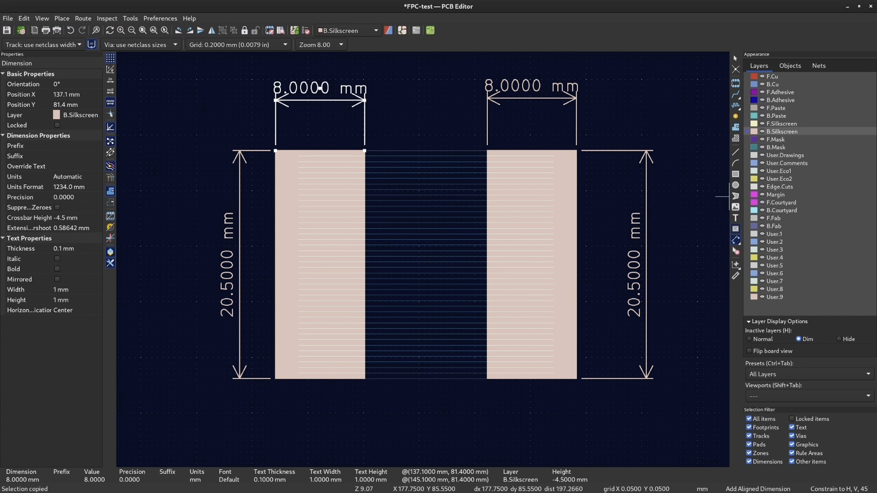
Add mirrored B.Silkscreen text "Stiffener", rotated to 90°, between the right rectangle and its height dimension
{"action": "left_click", "coordinate": [735, 218]}
{"action": "left_click", "coordinate": [727, 216]}
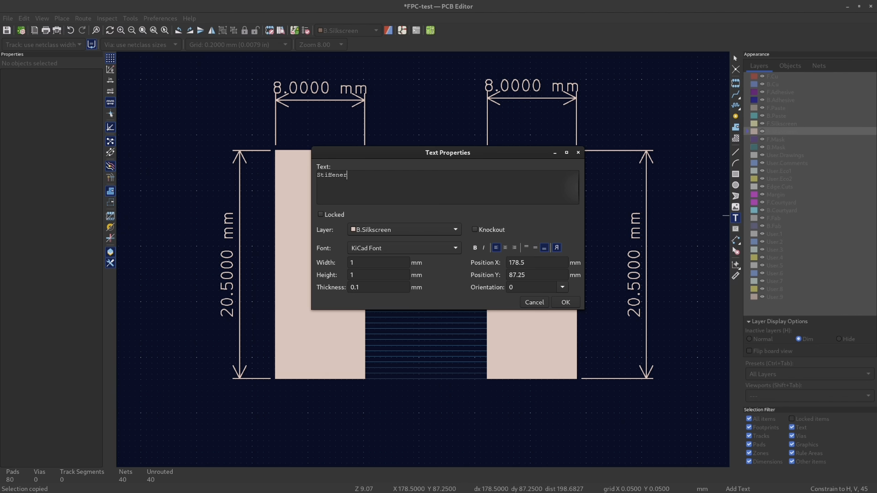
{"action": "left_click", "coordinate": [565, 302]}
{"action": "key", "text": "r"}
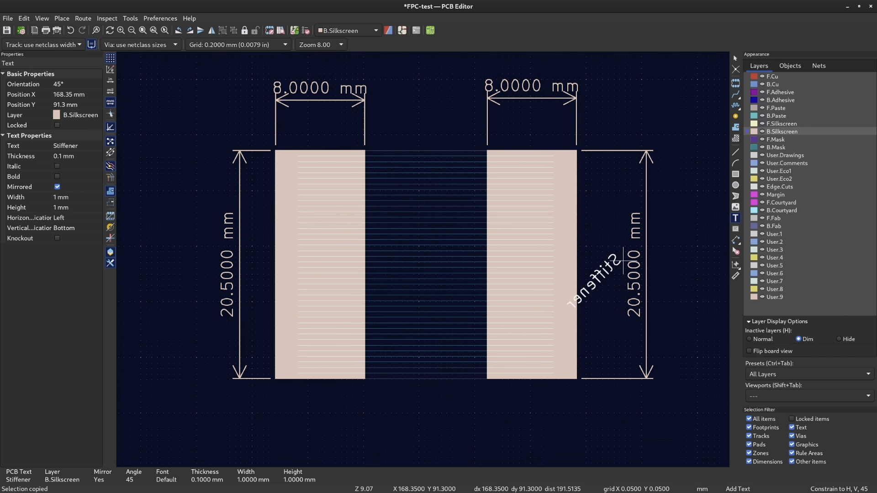
{"action": "key", "text": "r"}
{"action": "left_click", "coordinate": [598, 226]}
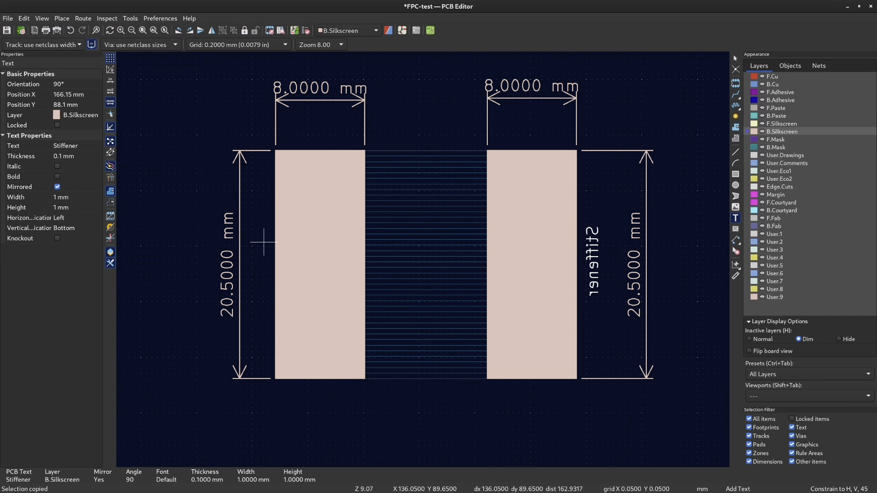
Place a copy of the "Stiffener" text between the left rectangle and its height dimension
{"action": "left_click", "coordinate": [261, 232]}
{"action": "key", "text": "Escape"}
{"action": "key", "text": "Escape"}
{"action": "left_click", "coordinate": [595, 229]}
{"action": "key", "text": "ctrl+v"}
{"action": "left_click", "coordinate": [264, 233]}
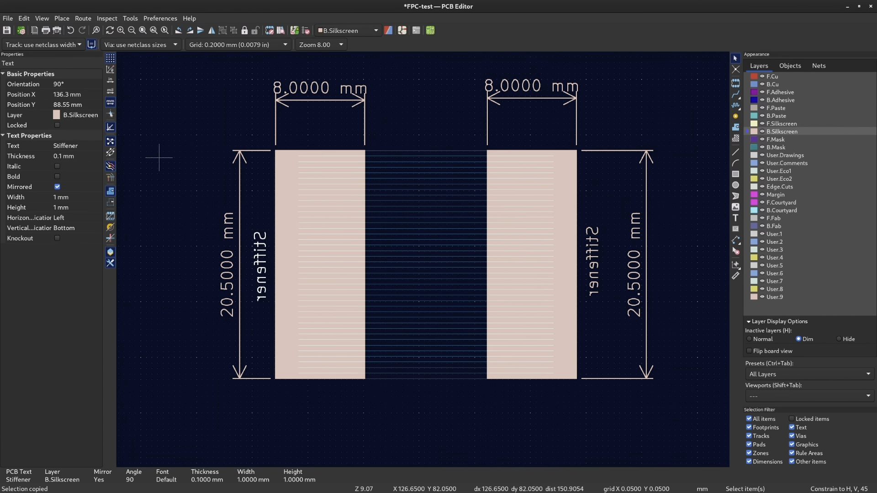
{"action": "left_click", "coordinate": [159, 158]}
{"action": "scroll", "coordinate": [606, 253], "scroll_direction": "down", "scroll_amount": 1}
{"action": "middle_click_drag", "start_coordinate": [361, 210], "coordinate": [502, 217]}
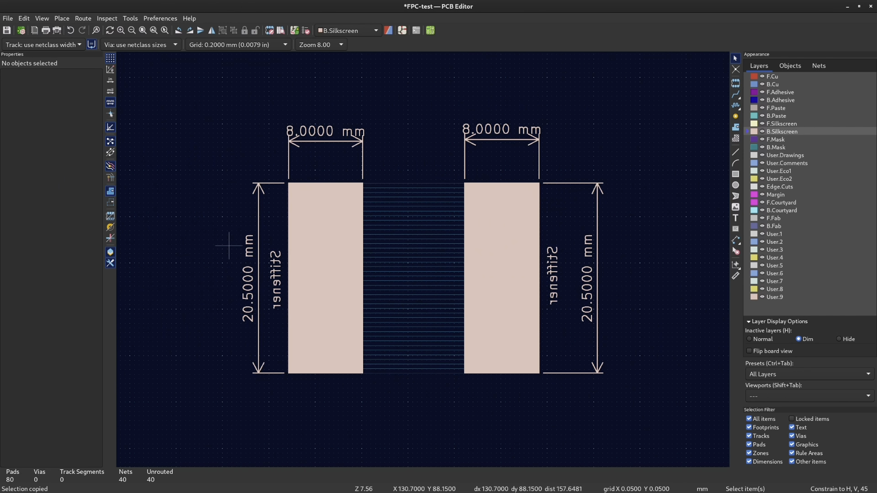
{"action": "scroll", "coordinate": [485, 292], "scroll_direction": "up", "scroll_amount": 1}
{"action": "scroll", "coordinate": [423, 258], "scroll_direction": "down", "scroll_amount": 1}
{"action": "middle_click_drag", "start_coordinate": [424, 258], "coordinate": [442, 268]}
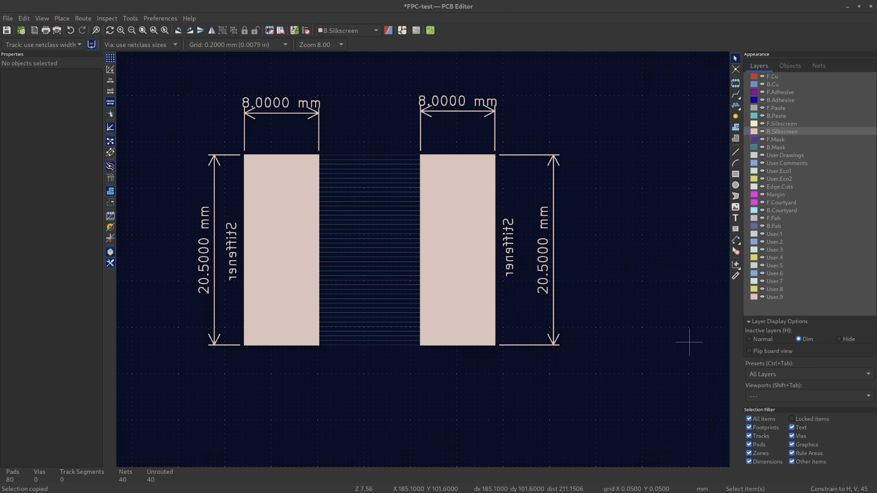
{"action": "middle_click_drag", "start_coordinate": [290, 246], "coordinate": [309, 252]}
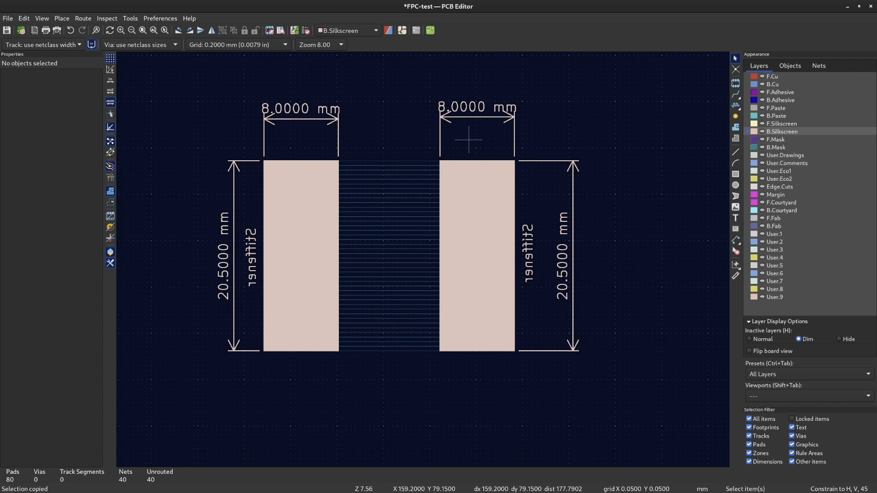
Route straight F.Cu tracks between the facing pads of the two footprints, covering the upper 32 pad pairs
{"action": "key", "text": "Page_Up"}
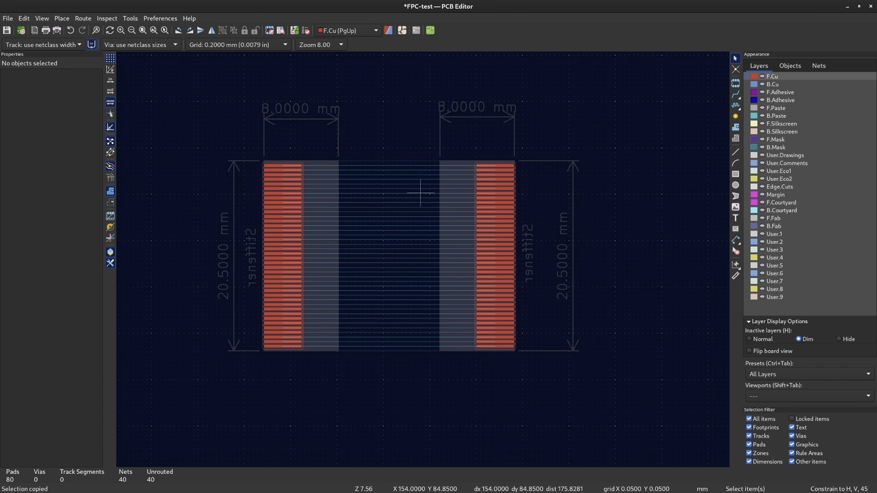
{"action": "scroll", "coordinate": [323, 186], "scroll_direction": "up", "scroll_amount": 1}
{"action": "middle_click_drag", "start_coordinate": [565, 324], "coordinate": [504, 284]}
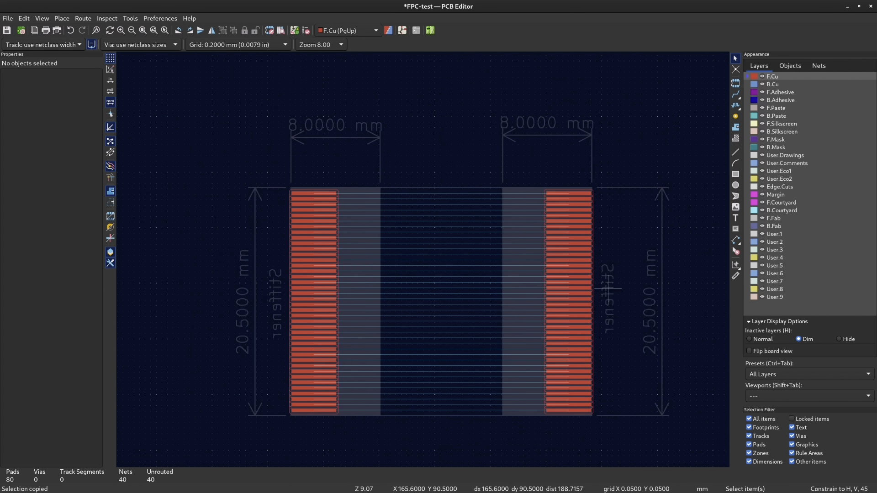
{"action": "middle_click_drag", "start_coordinate": [608, 289], "coordinate": [528, 264]}
{"action": "key", "text": "x"}
{"action": "scroll", "coordinate": [294, 187], "scroll_direction": "up", "scroll_amount": 2}
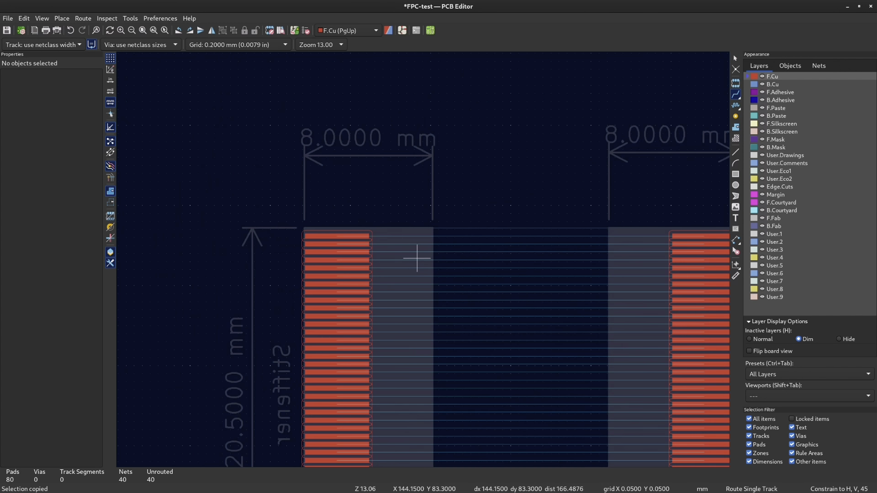
{"action": "left_click", "coordinate": [337, 236]}
{"action": "middle_click_drag", "start_coordinate": [552, 241], "coordinate": [431, 238]}
{"action": "left_click", "coordinate": [583, 233]}
{"action": "left_click", "coordinate": [584, 240]}
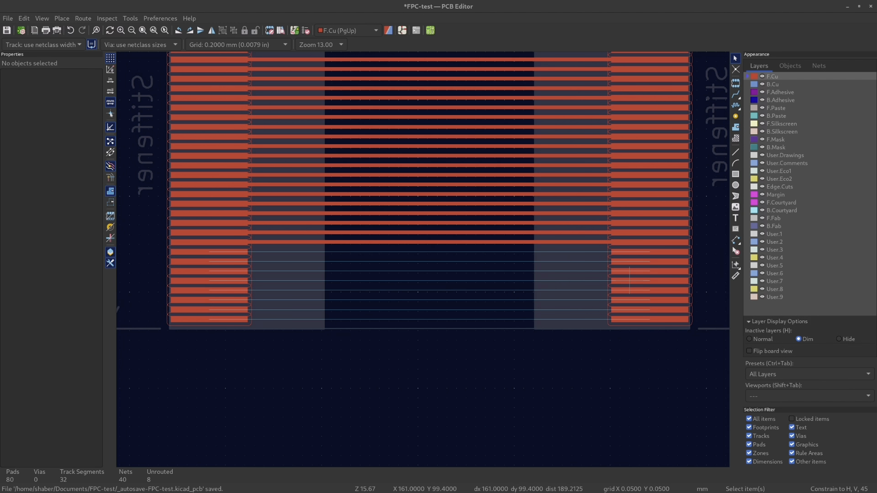
{"action": "middle_click_drag", "start_coordinate": [544, 295], "coordinate": [525, 312]}
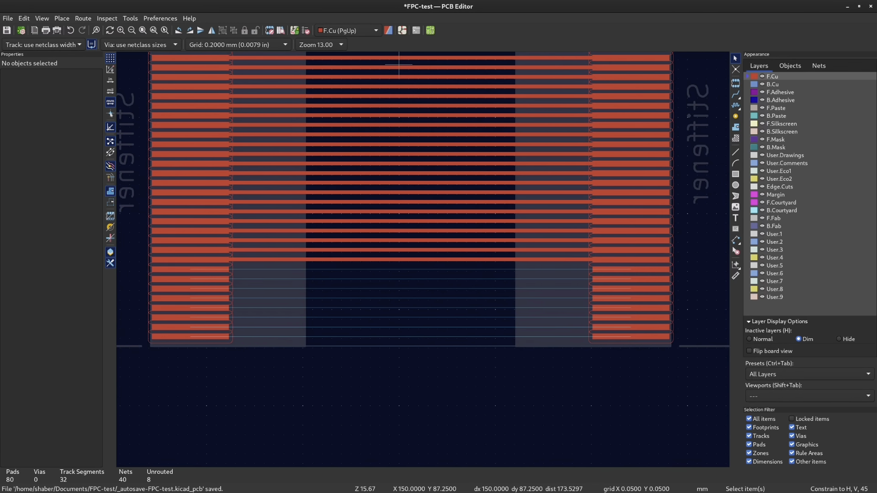
Switch to the Schematic Editor and label the wire at the right connector's pin 39 as 3+
{"action": "left_click", "coordinate": [402, 30]}
{"action": "middle_click_drag", "start_coordinate": [599, 291], "coordinate": [645, 321]}
{"action": "scroll", "coordinate": [645, 321], "scroll_direction": "down", "scroll_amount": 2}
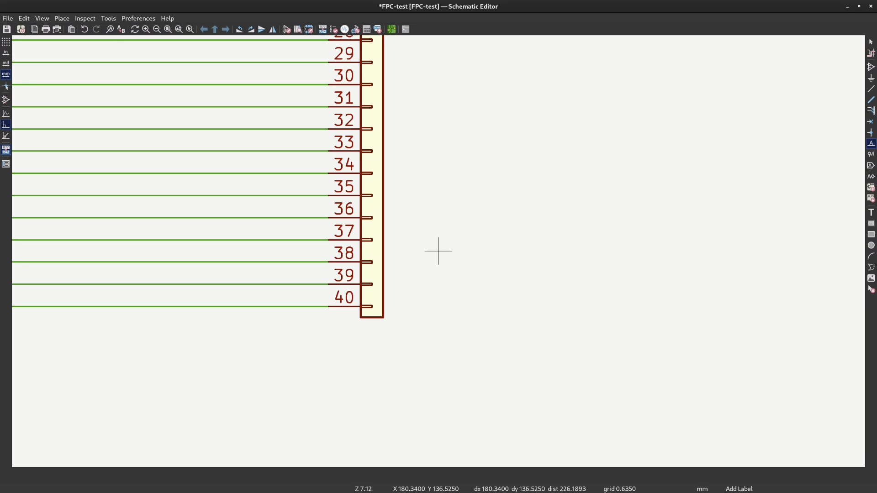
{"action": "middle_click_drag", "start_coordinate": [432, 238], "coordinate": [507, 280]}
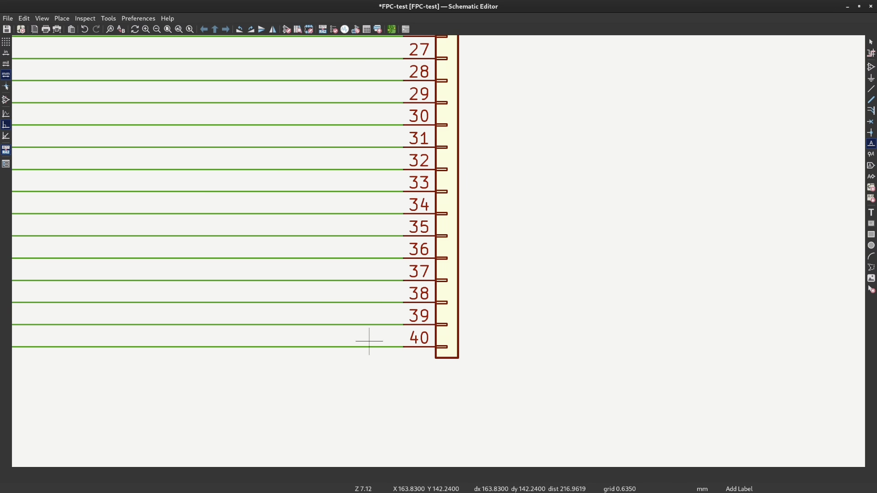
{"action": "middle_click_drag", "start_coordinate": [352, 307], "coordinate": [537, 323]}
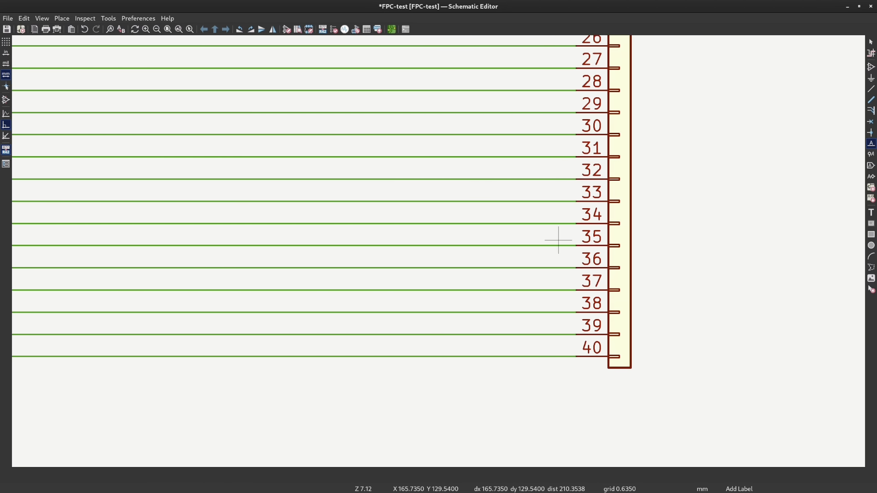
{"action": "middle_click_drag", "start_coordinate": [528, 271], "coordinate": [480, 309]}
{"action": "scroll", "coordinate": [461, 302], "scroll_direction": "up", "scroll_amount": 3}
{"action": "scroll", "coordinate": [437, 251], "scroll_direction": "down", "scroll_amount": 3}
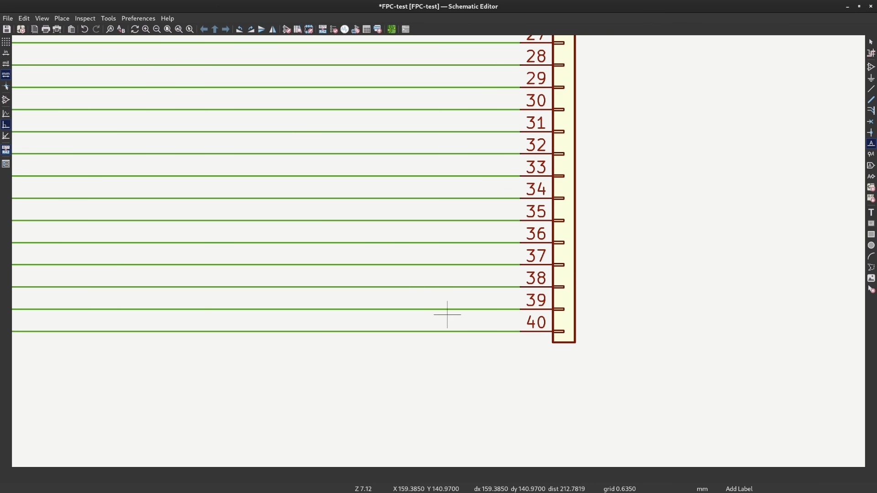
{"action": "left_click", "coordinate": [369, 309]}
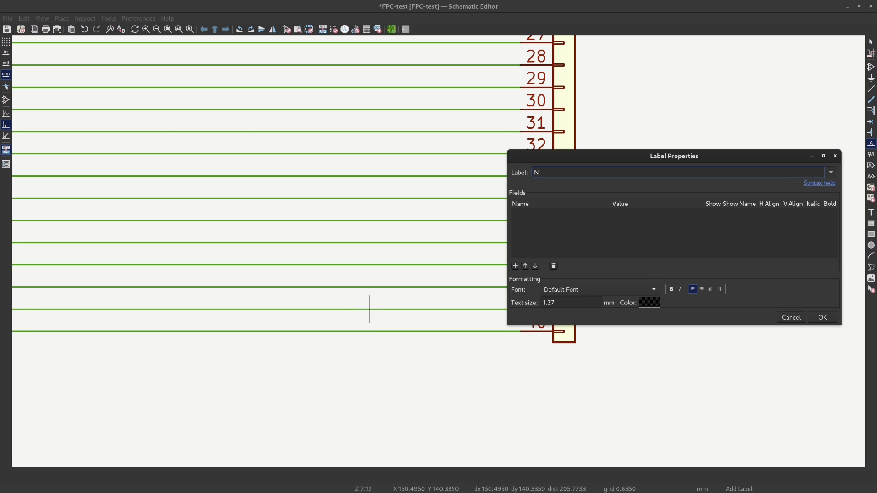
{"action": "type", "text": "3+"}
{"action": "key", "text": "Return"}
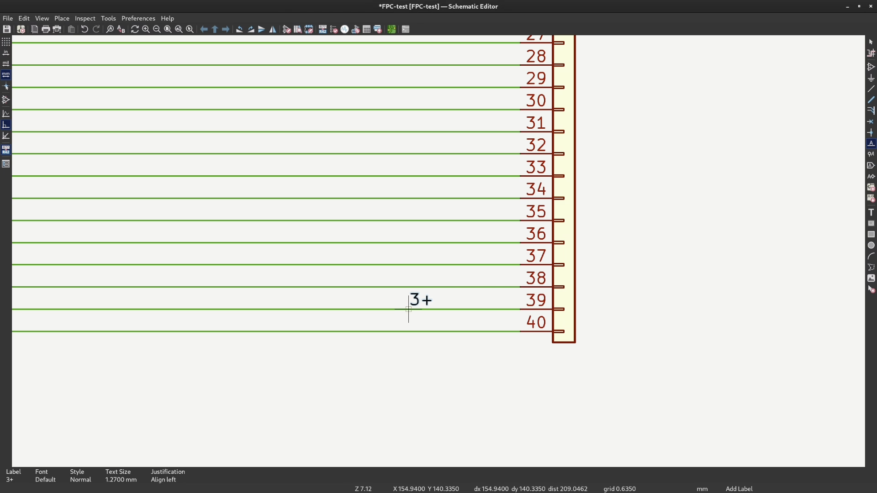
Label the wires at pins 38, 37 and 36 as 3-, 2+ and 2-
{"action": "left_click", "coordinate": [409, 286]}
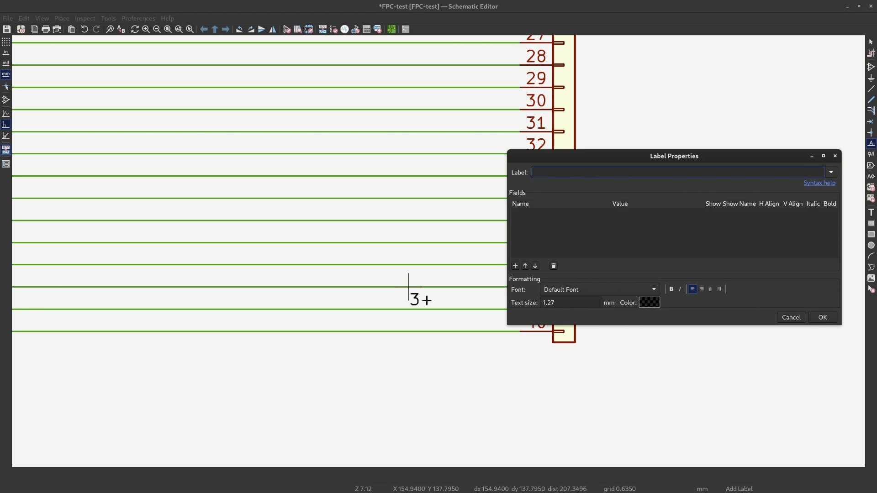
{"action": "type", "text": "3-"}
{"action": "key", "text": "Return"}
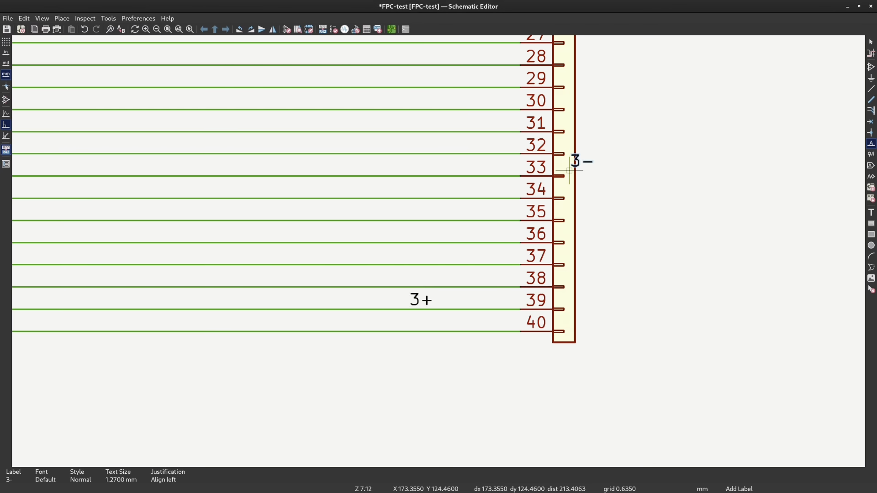
{"action": "left_click", "coordinate": [409, 265]}
{"action": "scroll", "coordinate": [438, 250], "scroll_direction": "up", "scroll_amount": 1}
{"action": "scroll", "coordinate": [438, 250], "scroll_direction": "up", "scroll_amount": 2}
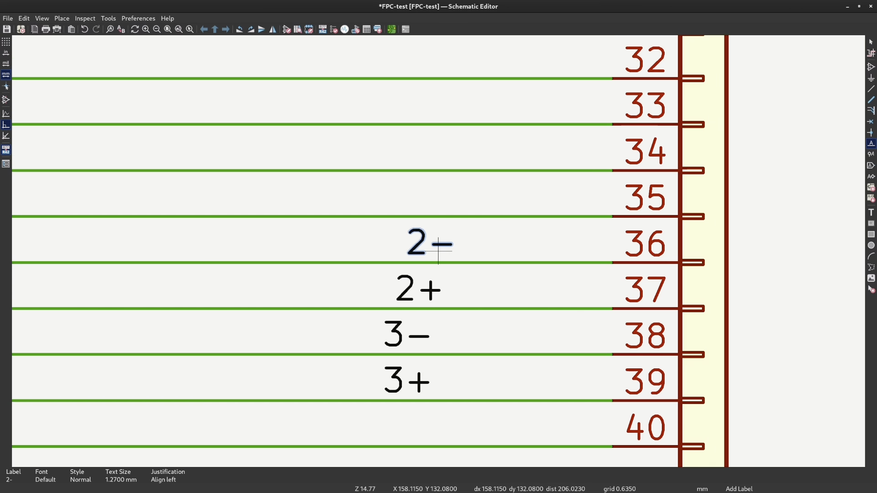
Label the wires at the right connector's pins 35 and 34 as 3N and 3P
{"action": "left_click", "coordinate": [392, 216]}
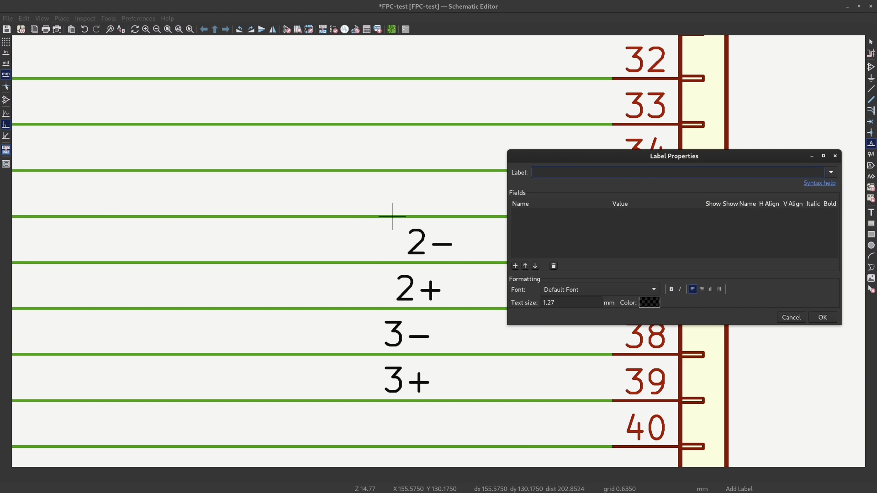
{"action": "type", "text": "3N"}
{"action": "key", "text": "Return"}
{"action": "left_click", "coordinate": [404, 216]}
{"action": "left_click", "coordinate": [404, 171]}
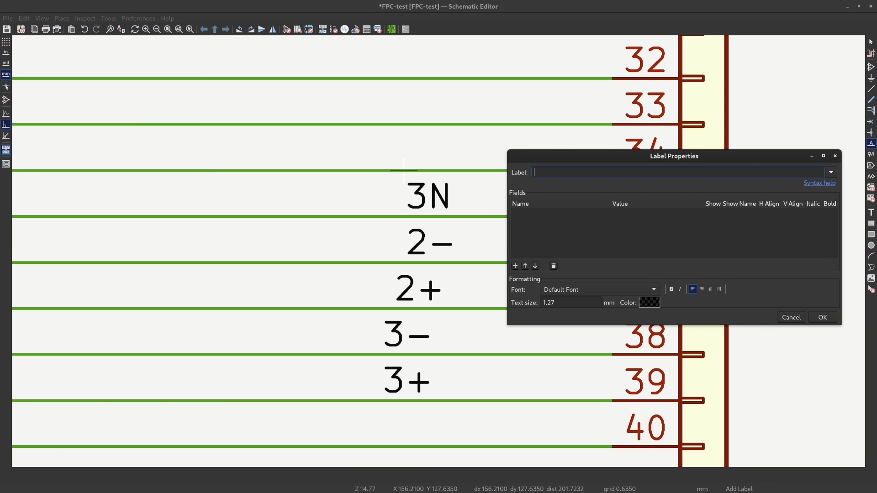
{"action": "type", "text": "3"}
{"action": "key", "text": "BackSpace"}
{"action": "type", "text": "3P"}
{"action": "key", "text": "Return"}
{"action": "left_click", "coordinate": [415, 170]}
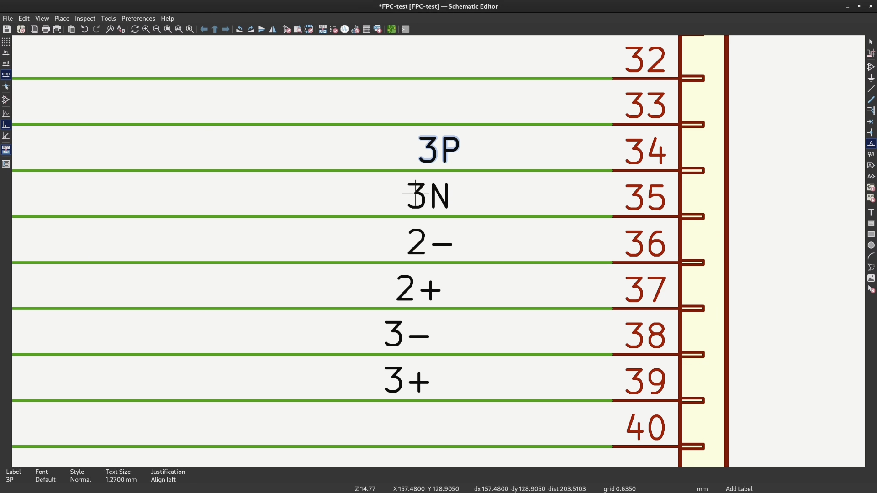
{"action": "right_click", "coordinate": [532, 195]}
{"action": "left_click", "coordinate": [543, 203]}
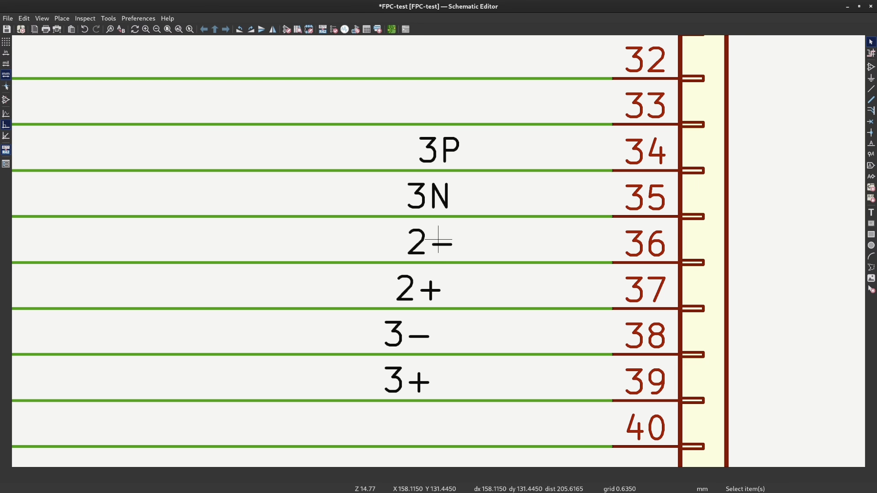
Switch to the PCB Editor and update the board from the schematic with the new net names
{"action": "scroll", "coordinate": [438, 251], "scroll_direction": "down", "scroll_amount": 2}
{"action": "scroll", "coordinate": [437, 251], "scroll_direction": "down", "scroll_amount": 1}
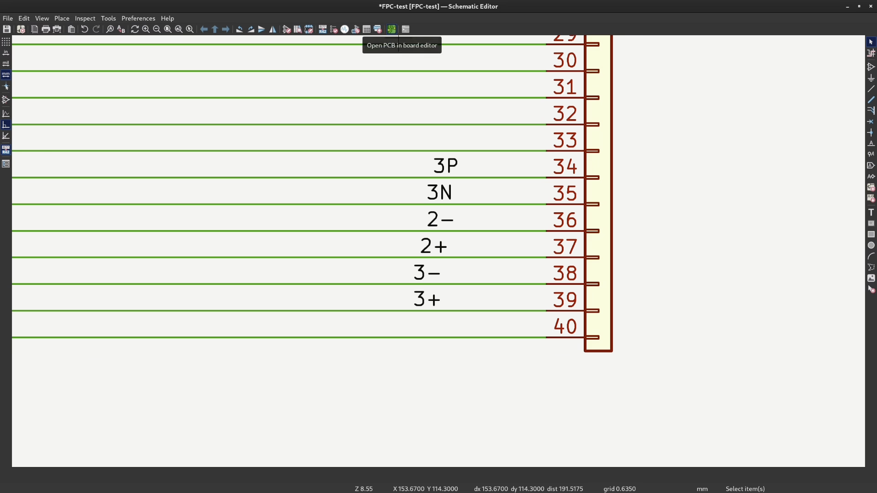
{"action": "left_click", "coordinate": [392, 30]}
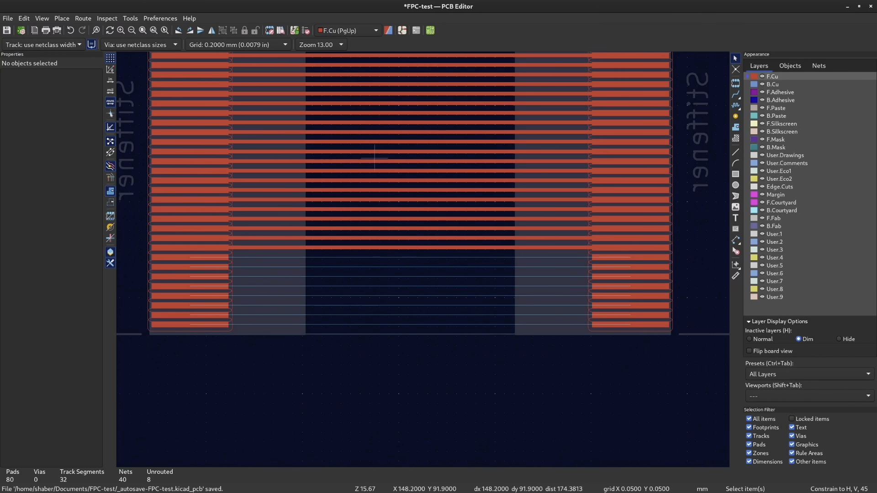
{"action": "left_click", "coordinate": [294, 30]}
{"action": "left_click", "coordinate": [539, 335]}
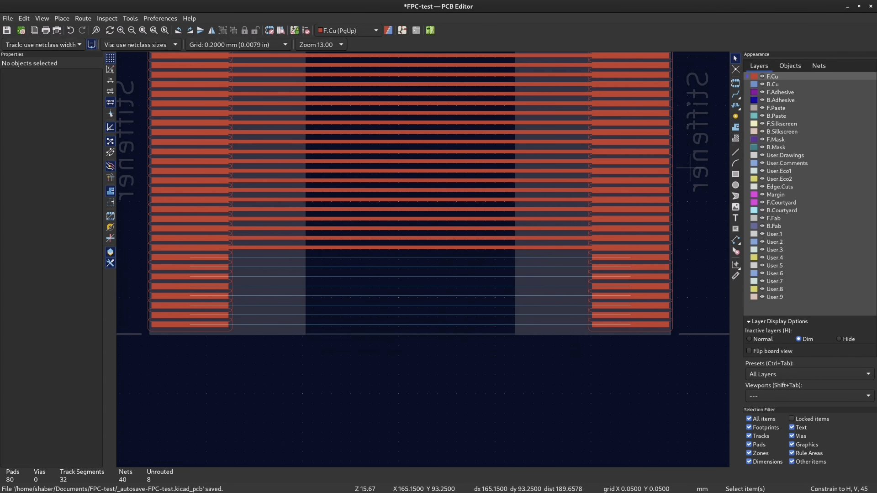
Route the 3P/3N differential pair on F.Cu from right footprint pads 34 and 35 to left footprint pads 7 and 6
{"action": "scroll", "coordinate": [516, 295], "scroll_direction": "up", "scroll_amount": 5}
{"action": "scroll", "coordinate": [423, 259], "scroll_direction": "up", "scroll_amount": 1}
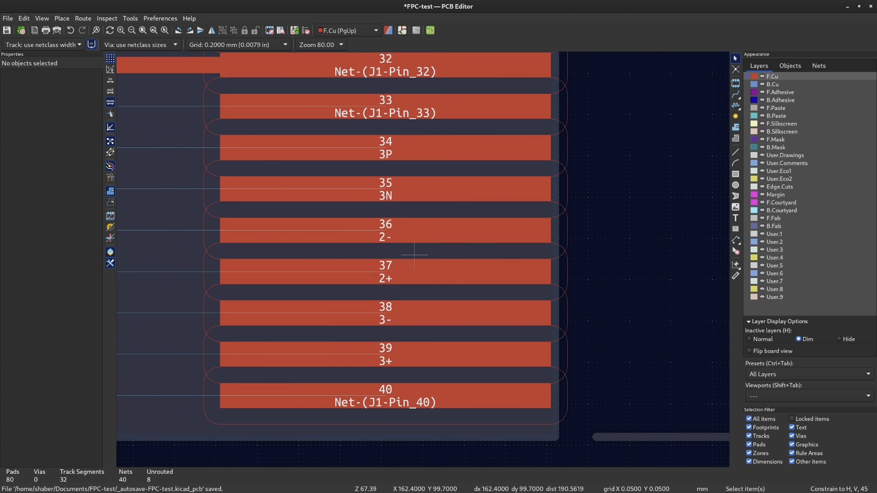
{"action": "scroll", "coordinate": [397, 251], "scroll_direction": "left", "scroll_amount": 3}
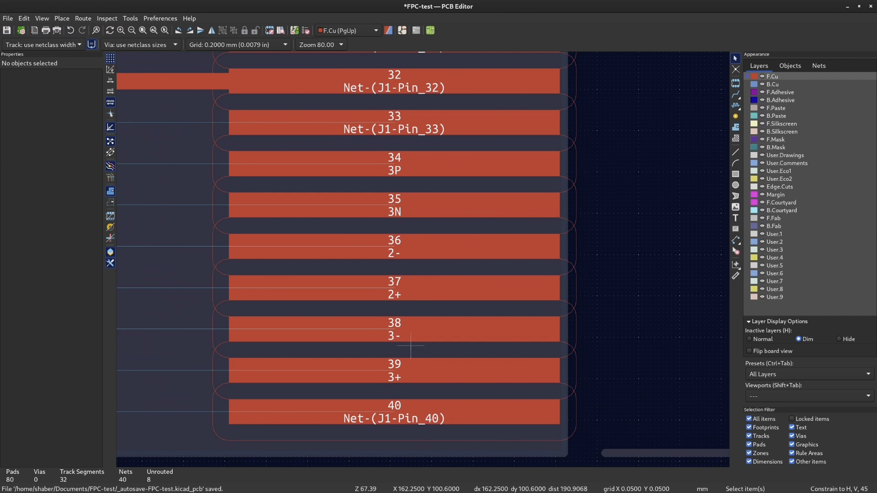
{"action": "scroll", "coordinate": [390, 188], "scroll_direction": "down", "scroll_amount": 2}
{"action": "scroll", "coordinate": [495, 264], "scroll_direction": "down", "scroll_amount": 1}
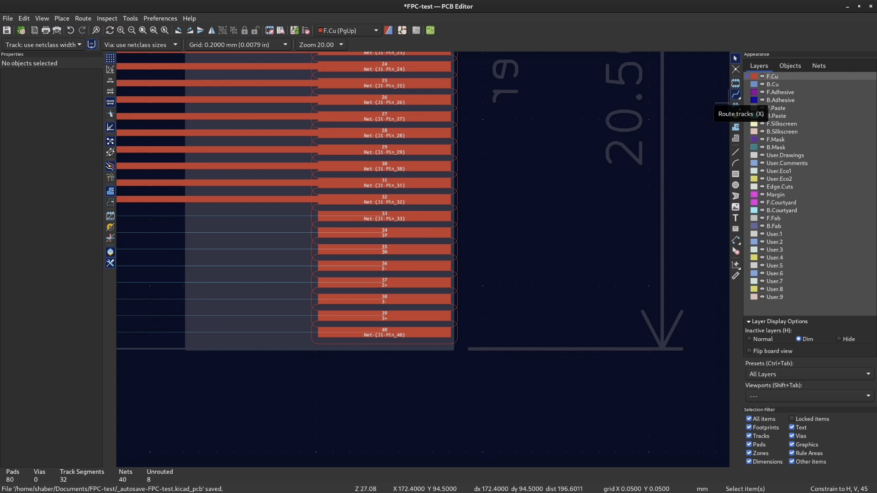
{"action": "left_click", "coordinate": [735, 95]}
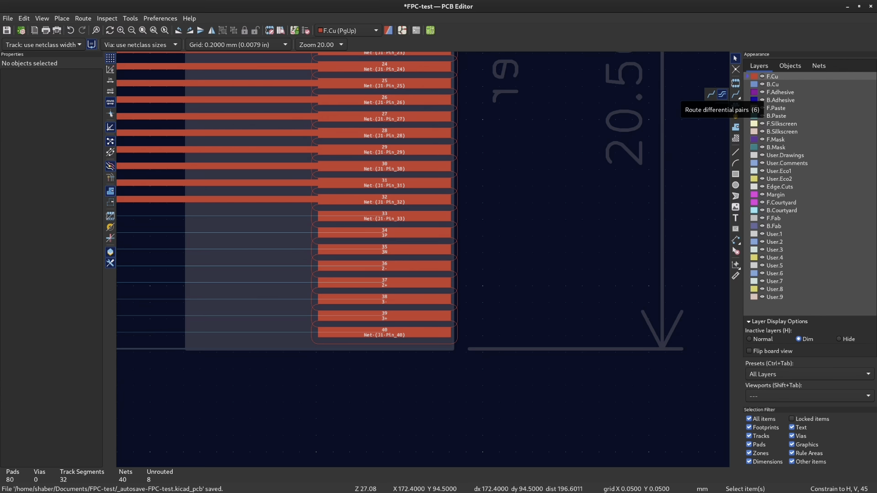
{"action": "left_click", "coordinate": [722, 94]}
{"action": "scroll", "coordinate": [385, 215], "scroll_direction": "up", "scroll_amount": 2}
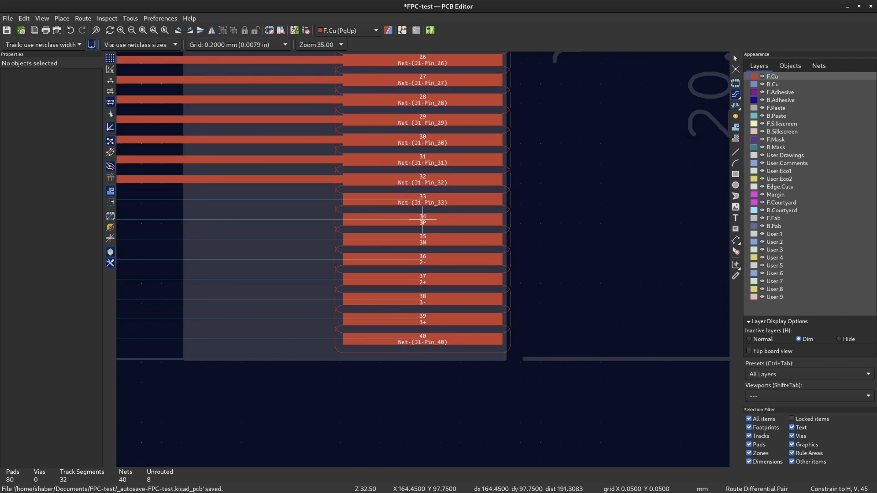
{"action": "scroll", "coordinate": [423, 221], "scroll_direction": "up", "scroll_amount": 3}
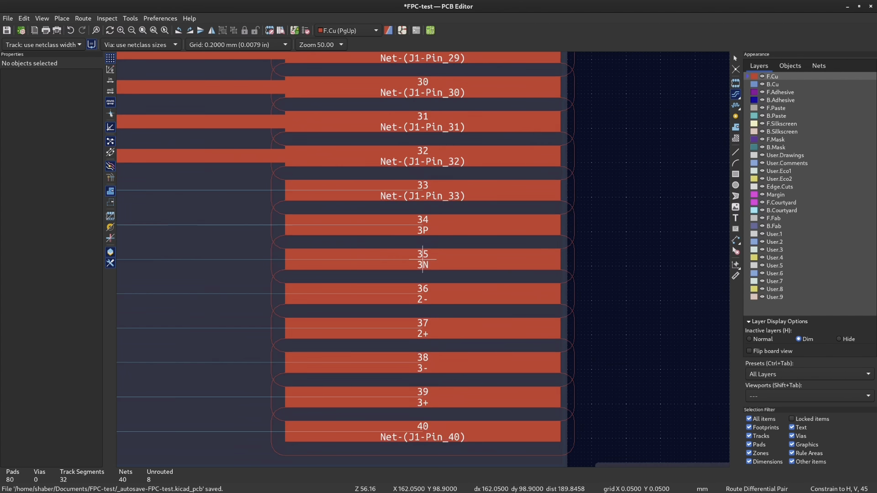
{"action": "left_click", "coordinate": [422, 225]}
{"action": "scroll", "coordinate": [422, 228], "scroll_direction": "down", "scroll_amount": 5}
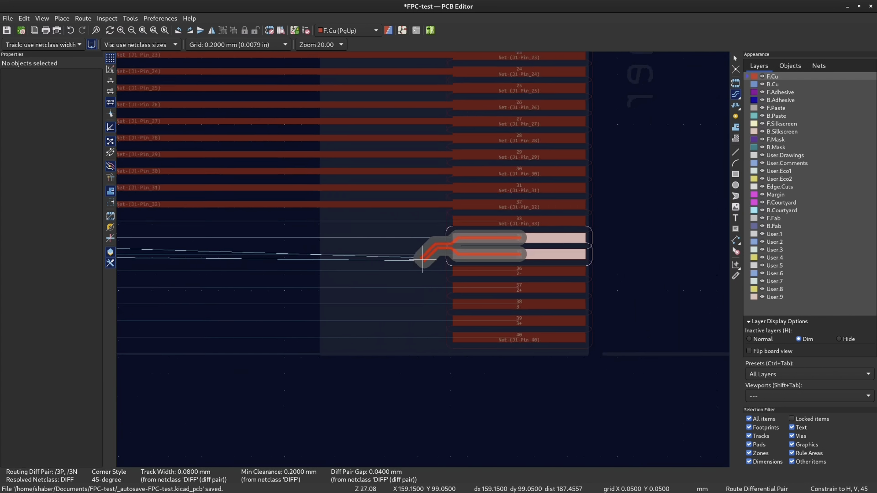
{"action": "scroll", "coordinate": [284, 255], "scroll_direction": "up", "scroll_amount": 5}
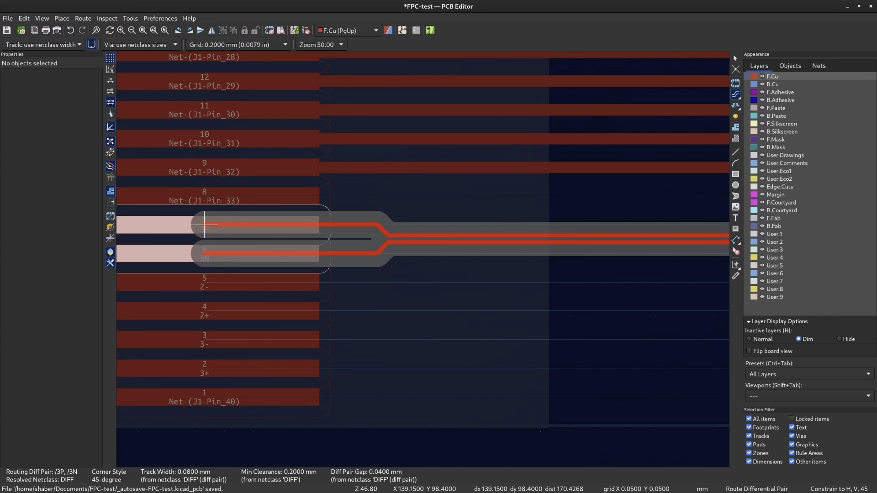
{"action": "left_click", "coordinate": [204, 224]}
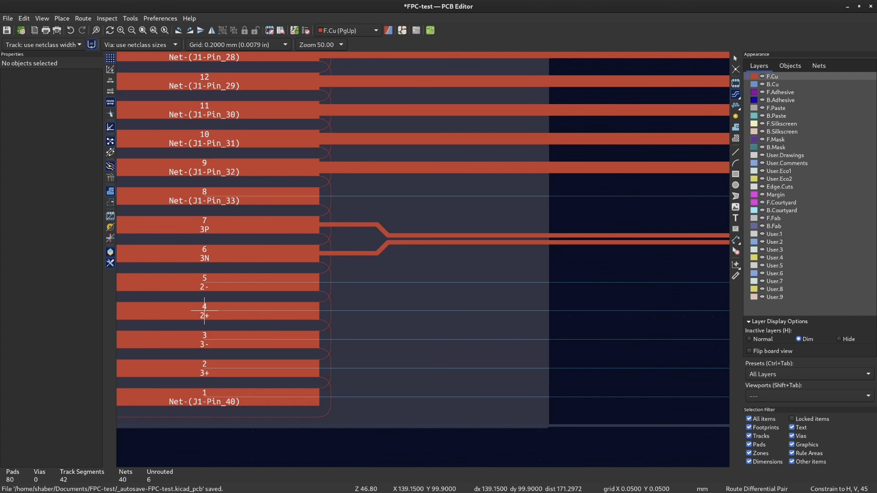
Route the 2+/2- differential pair from left footprint pads 4 and 5 to right footprint pads 37 and 36, then end routing
{"action": "left_click", "coordinate": [204, 282]}
{"action": "scroll", "coordinate": [420, 256], "scroll_direction": "down", "scroll_amount": 5}
{"action": "scroll", "coordinate": [425, 256], "scroll_direction": "up", "scroll_amount": 4}
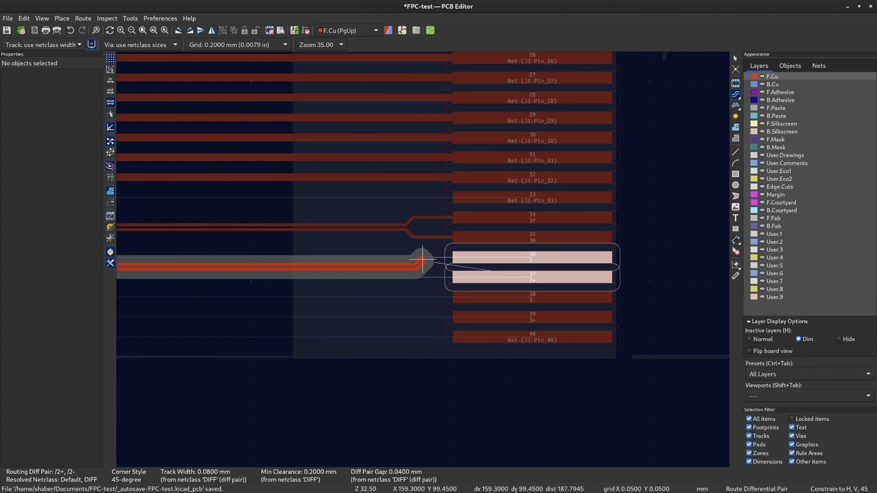
{"action": "left_click", "coordinate": [532, 257]}
{"action": "right_click", "coordinate": [655, 183]}
{"action": "left_click", "coordinate": [666, 191]}
Examine the two routed differential pairs where they fan out to the right footprint's pads
{"action": "middle_click_drag", "start_coordinate": [453, 237], "coordinate": [480, 236]}
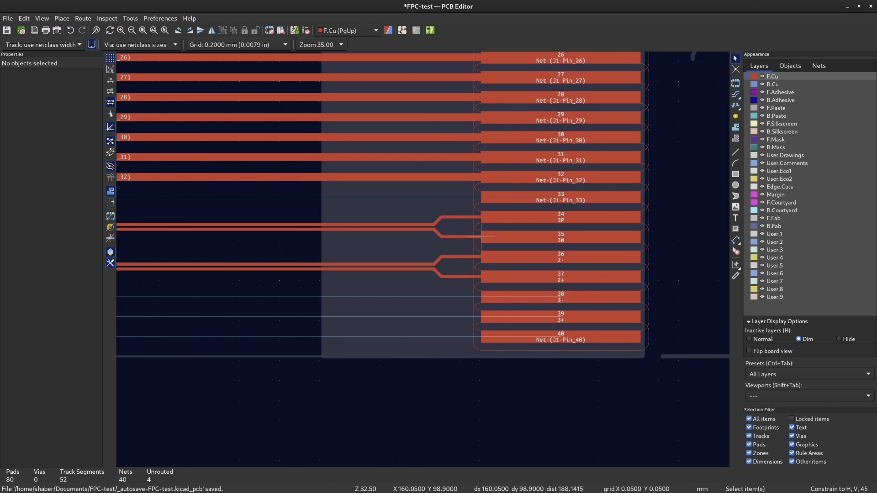
{"action": "scroll", "coordinate": [481, 236], "scroll_direction": "up", "scroll_amount": 2}
{"action": "scroll", "coordinate": [481, 237], "scroll_direction": "down", "scroll_amount": 3}
{"action": "scroll", "coordinate": [422, 259], "scroll_direction": "up", "scroll_amount": 5}
{"action": "scroll", "coordinate": [422, 259], "scroll_direction": "down", "scroll_amount": 1}
{"action": "scroll", "coordinate": [422, 259], "scroll_direction": "up", "scroll_amount": 1}
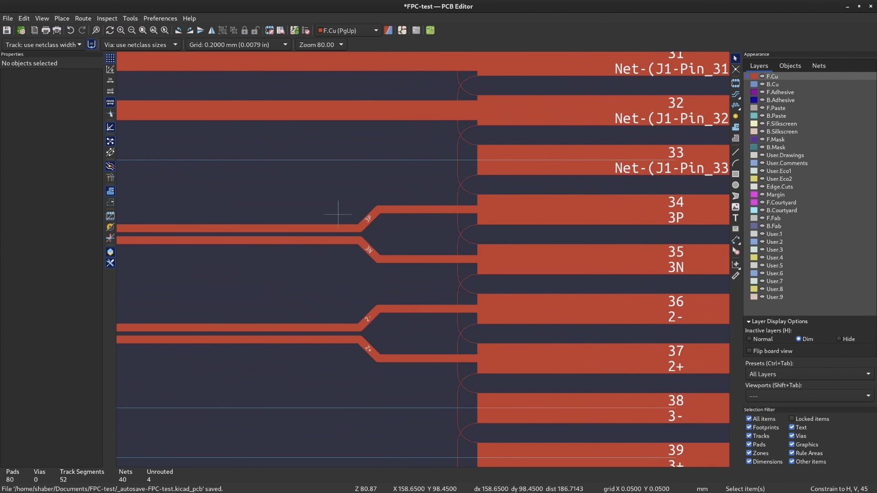
{"action": "scroll", "coordinate": [388, 204], "scroll_direction": "down", "scroll_amount": 5}
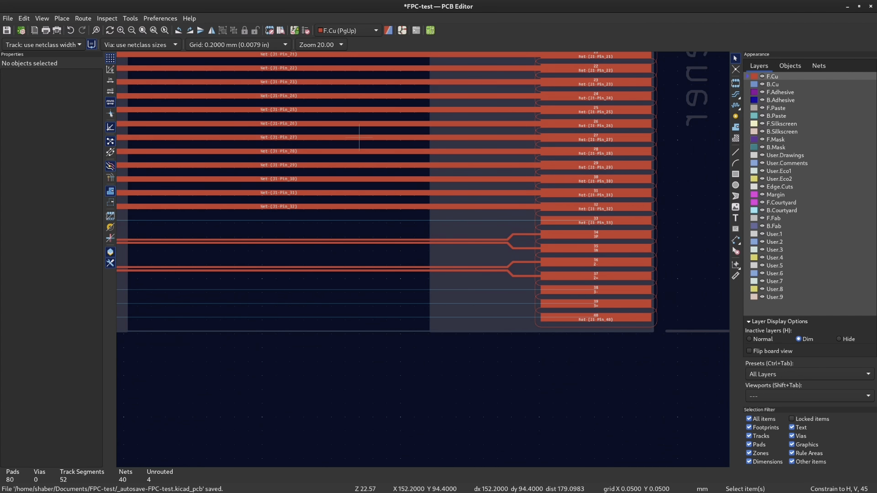
{"action": "middle_click_drag", "start_coordinate": [380, 219], "coordinate": [399, 227]}
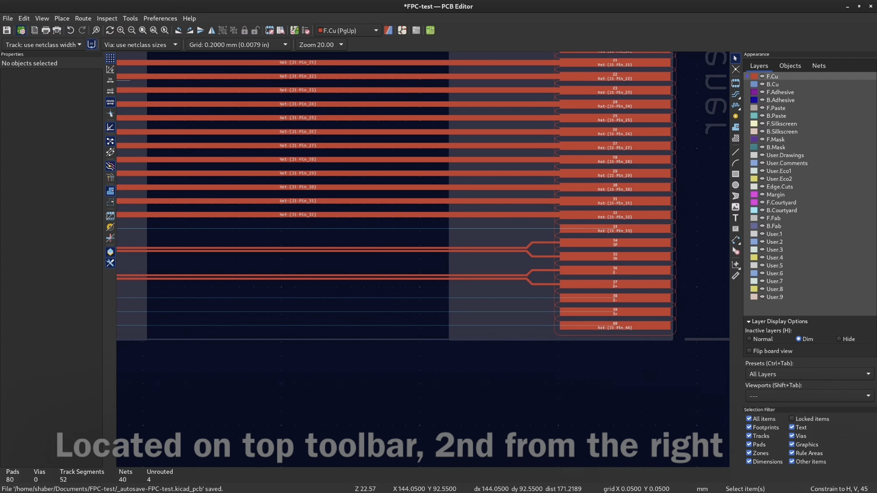
Examine the DIFF net class in Board Setup, including its differential pair width and gap, with the dialog widened to show all columns
{"action": "left_click", "coordinate": [21, 30]}
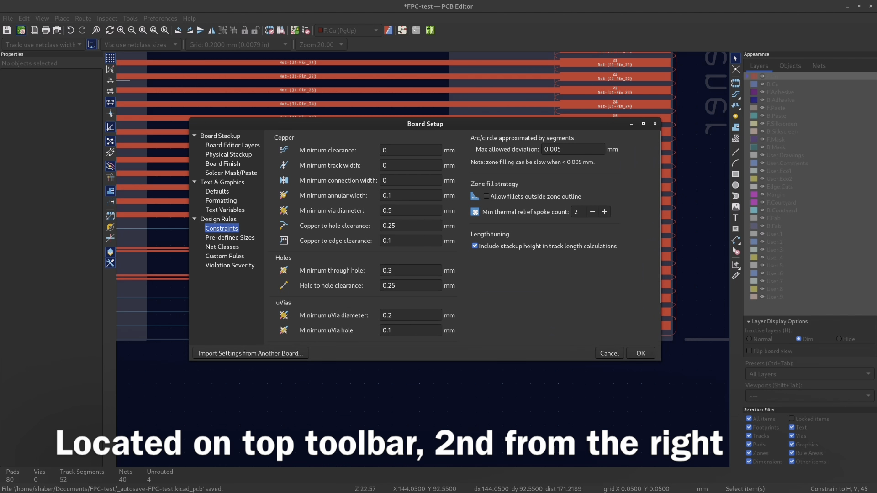
{"action": "left_click", "coordinate": [222, 247]}
{"action": "left_click", "coordinate": [289, 159]}
{"action": "left_click_drag", "start_coordinate": [424, 124], "coordinate": [457, 166]}
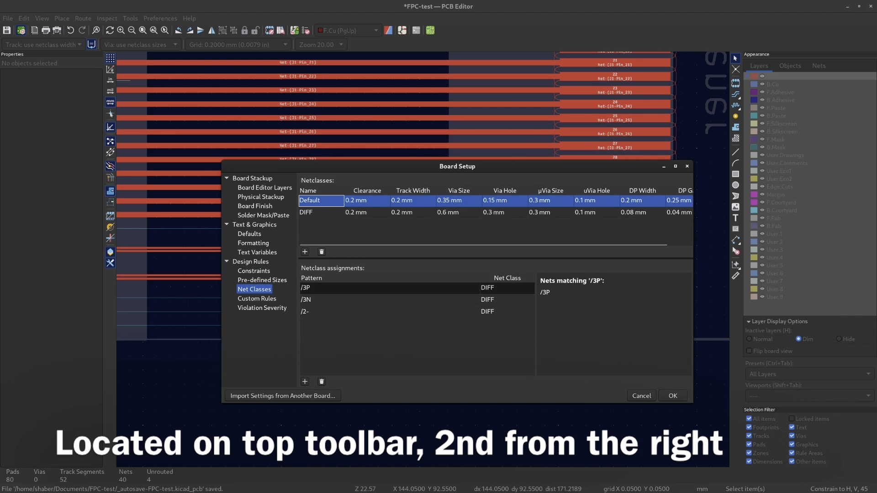
{"action": "double_click", "coordinate": [306, 213]}
{"action": "key", "text": "Return"}
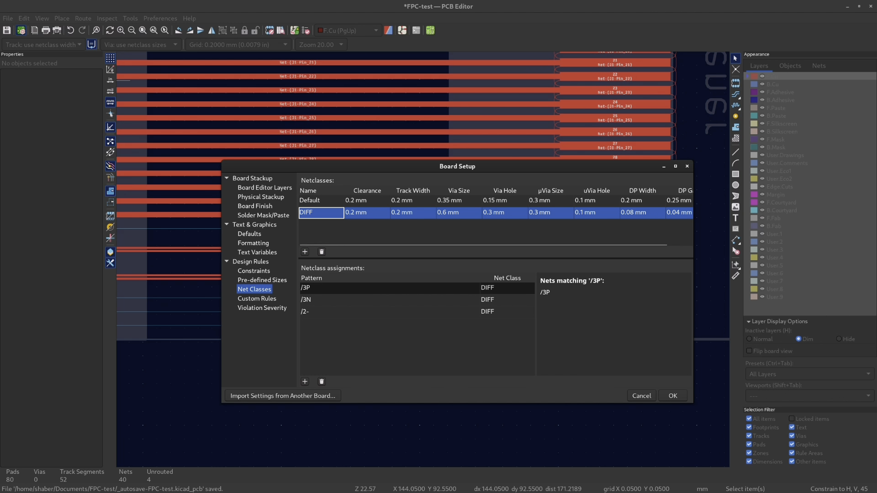
{"action": "left_click_drag", "start_coordinate": [693, 219], "coordinate": [763, 219]}
{"action": "left_click_drag", "start_coordinate": [639, 166], "coordinate": [516, 165]}
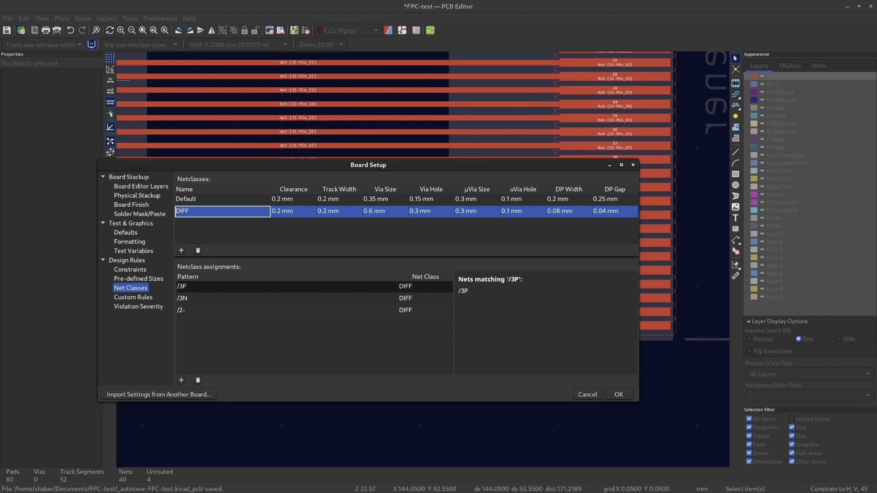
Open the Calculator Tools from the KiCad project manager and minimize the project manager window
{"action": "key", "text": "alt+Tab"}
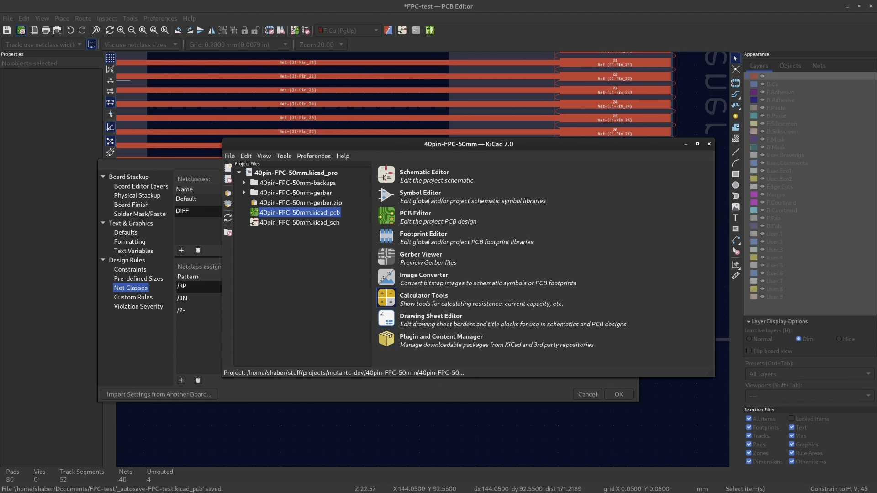
{"action": "left_click", "coordinate": [386, 298]}
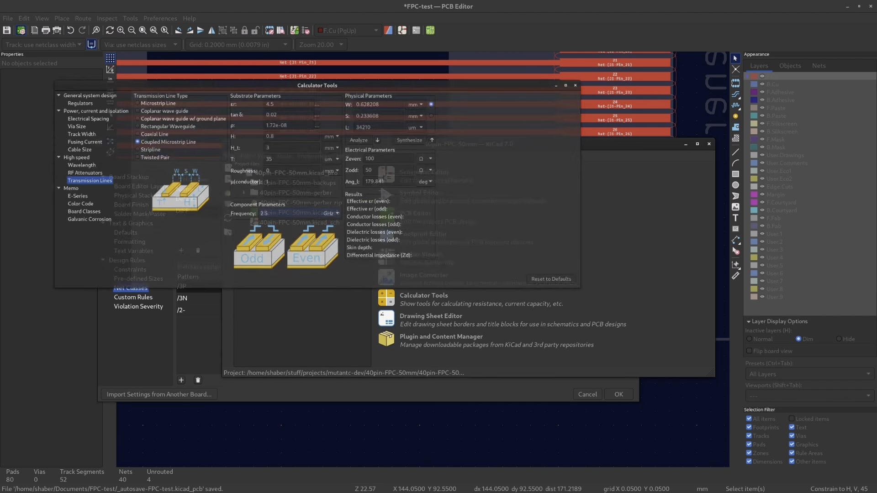
{"action": "left_click_drag", "start_coordinate": [383, 44], "coordinate": [431, 36]}
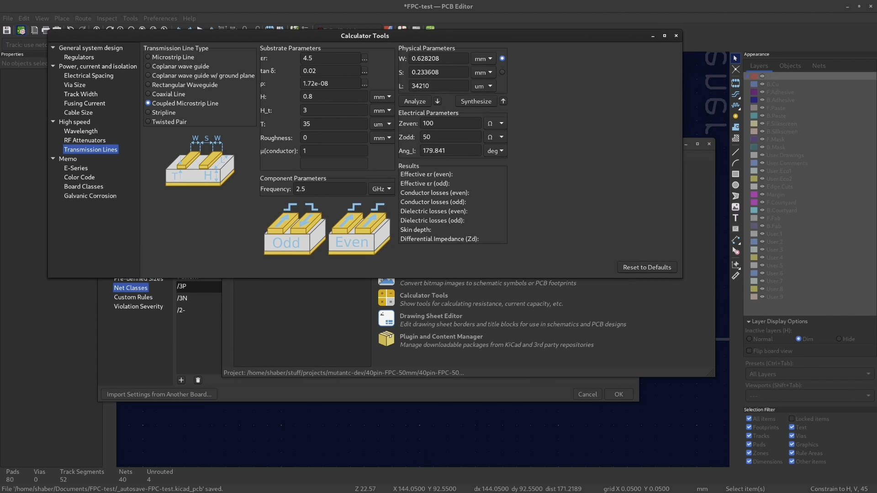
{"action": "key", "text": "alt+Tab"}
{"action": "left_click", "coordinate": [685, 144]}
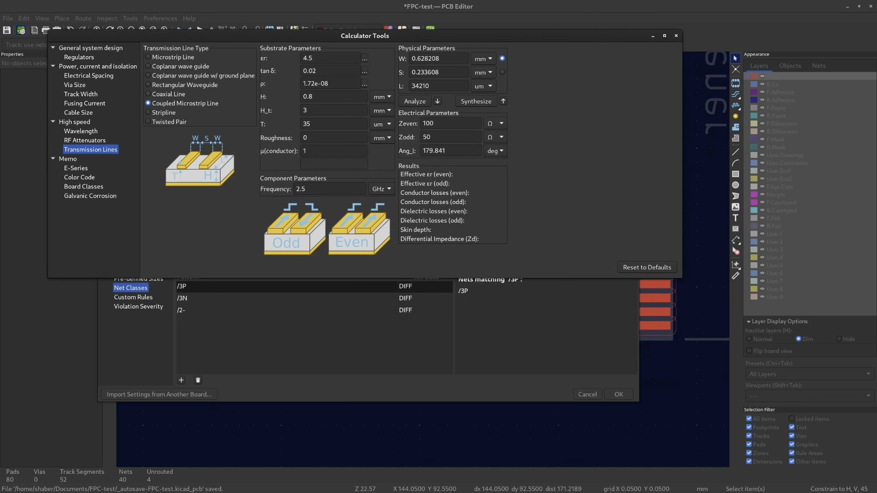
{"action": "left_click_drag", "start_coordinate": [365, 36], "coordinate": [390, 109]}
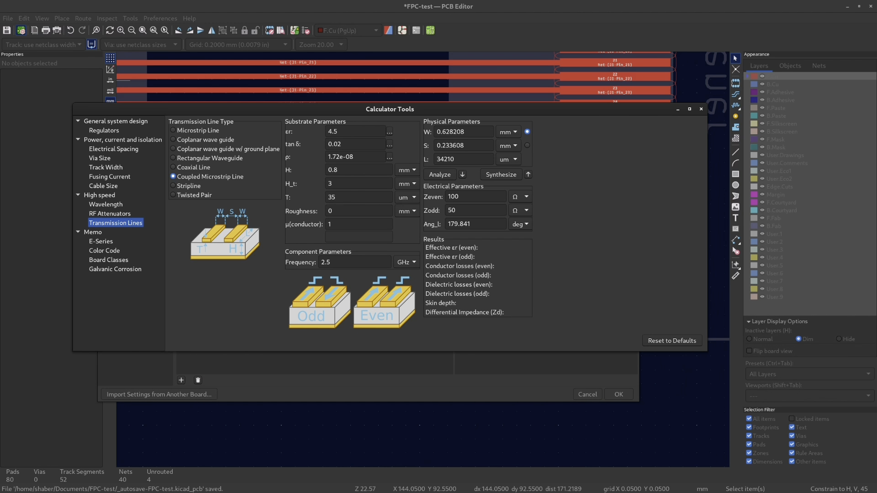
Review the coupled microstrip line's Zeven impedance and substrate height H in the transmission line calculator
{"action": "double_click", "coordinate": [454, 197]}
{"action": "left_click_drag", "start_coordinate": [461, 197], "coordinate": [451, 197]}
{"action": "left_click", "coordinate": [460, 197]}
{"action": "left_click_drag", "start_coordinate": [390, 109], "coordinate": [490, 144]}
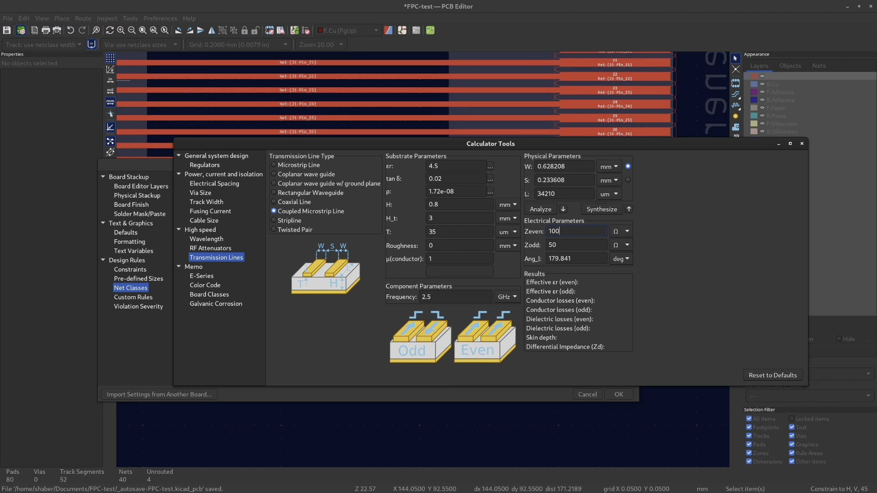
{"action": "left_click", "coordinate": [456, 204]}
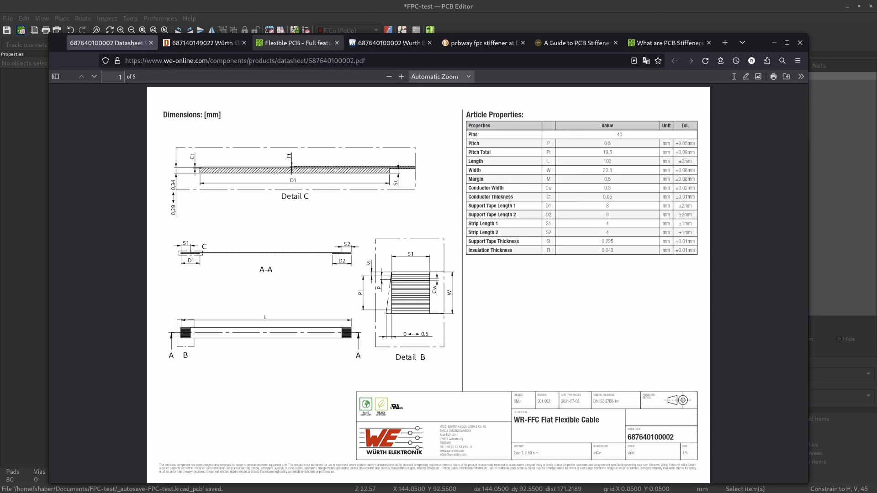
Check the FPC Thickness setting on PCBWay's flexible PCB quote page in the browser
{"action": "left_click", "coordinate": [310, 43]}
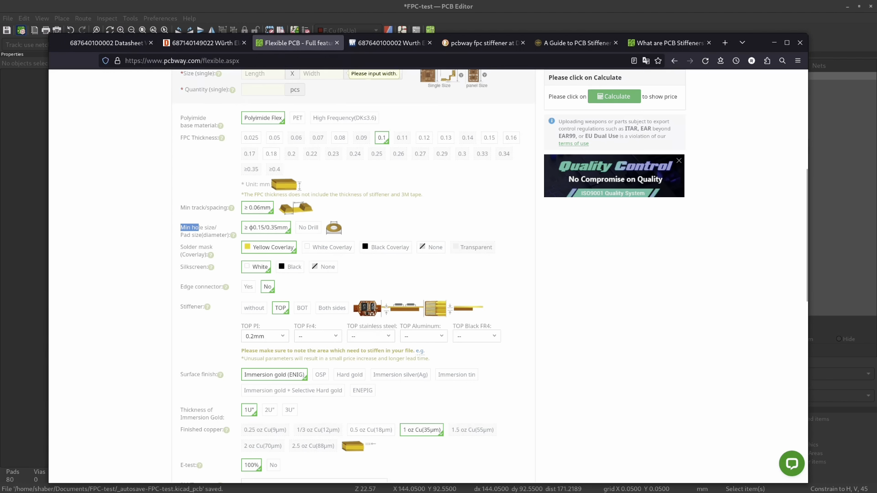
{"action": "scroll", "coordinate": [429, 276], "scroll_direction": "up", "scroll_amount": 6}
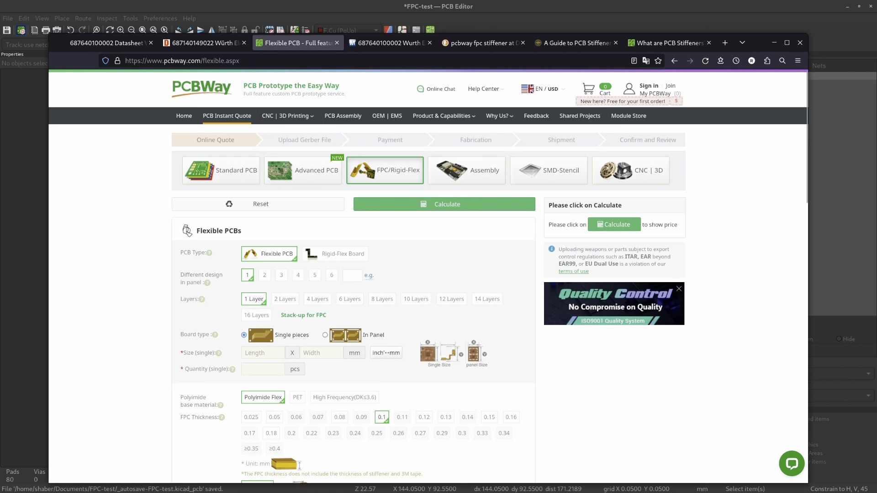
{"action": "scroll", "coordinate": [428, 276], "scroll_direction": "down", "scroll_amount": 6}
{"action": "scroll", "coordinate": [201, 212], "scroll_direction": "up", "scroll_amount": 2}
{"action": "left_click_drag", "start_coordinate": [181, 208], "coordinate": [215, 208]}
{"action": "left_click", "coordinate": [214, 208]}
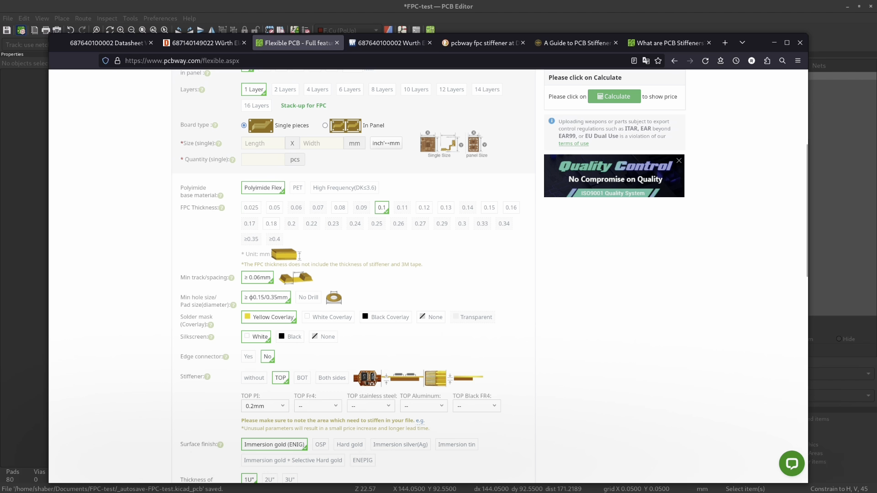
{"action": "left_click", "coordinate": [106, 43]}
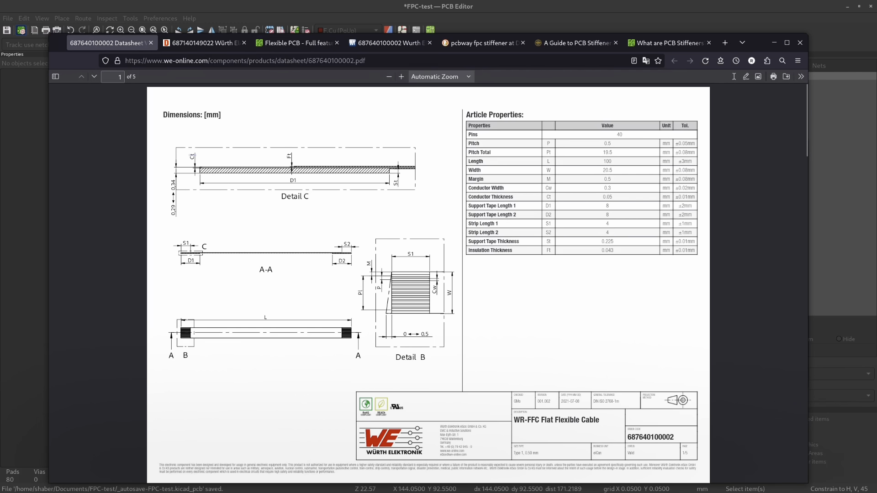
{"action": "double_click", "coordinate": [192, 157]}
{"action": "left_click", "coordinate": [192, 157]}
{"action": "double_click", "coordinate": [548, 197]}
{"action": "left_click", "coordinate": [549, 197]}
{"action": "double_click", "coordinate": [601, 197]}
{"action": "left_click", "coordinate": [604, 197]}
{"action": "double_click", "coordinate": [607, 197]}
{"action": "left_click", "coordinate": [607, 197]}
Set the FPC Thickness to 0.05 mm on PCBWay's flexible PCB page and move the browser away from the Calculator Tools
{"action": "left_click", "coordinate": [298, 42]}
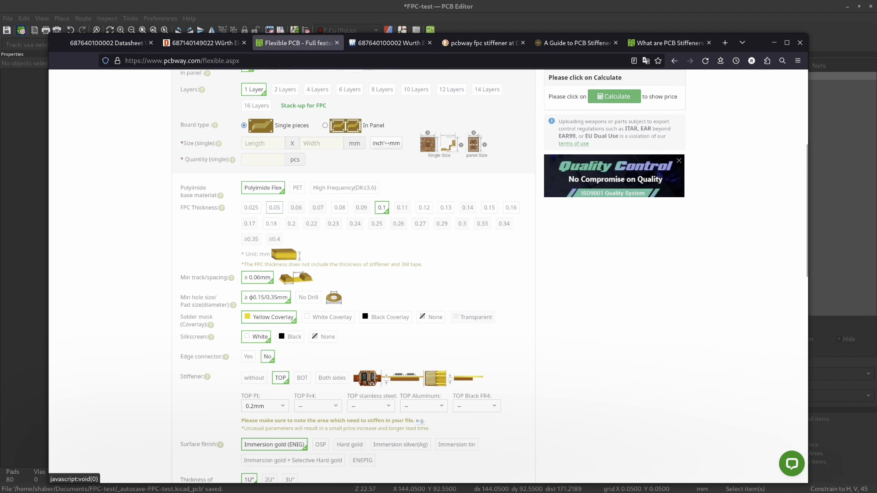
{"action": "left_click", "coordinate": [274, 207]}
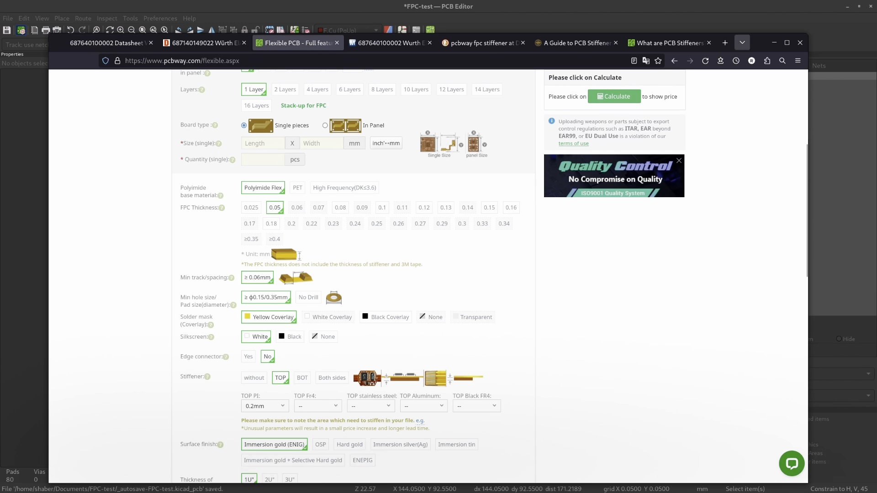
{"action": "left_click_drag", "start_coordinate": [758, 43], "coordinate": [788, 68]}
{"action": "scroll", "coordinate": [370, 231], "scroll_direction": "up", "scroll_amount": 1}
{"action": "scroll", "coordinate": [377, 293], "scroll_direction": "down", "scroll_amount": 1}
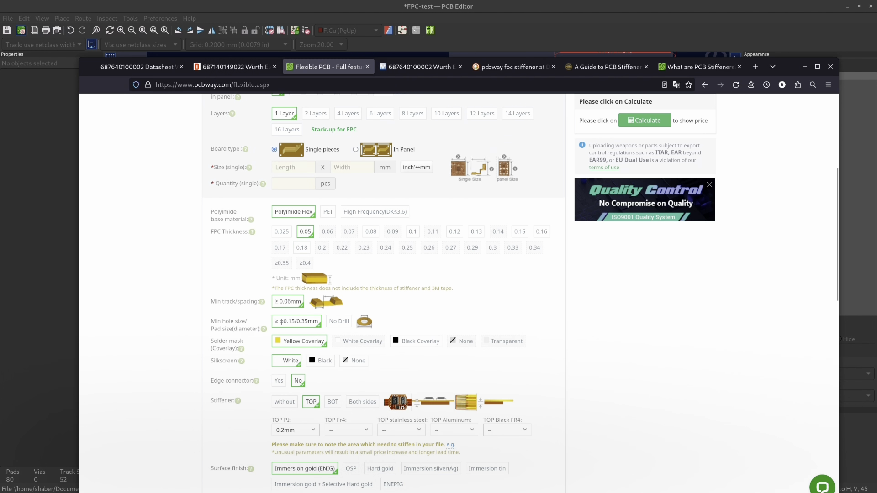
{"action": "left_click_drag", "start_coordinate": [789, 67], "coordinate": [0, 323]}
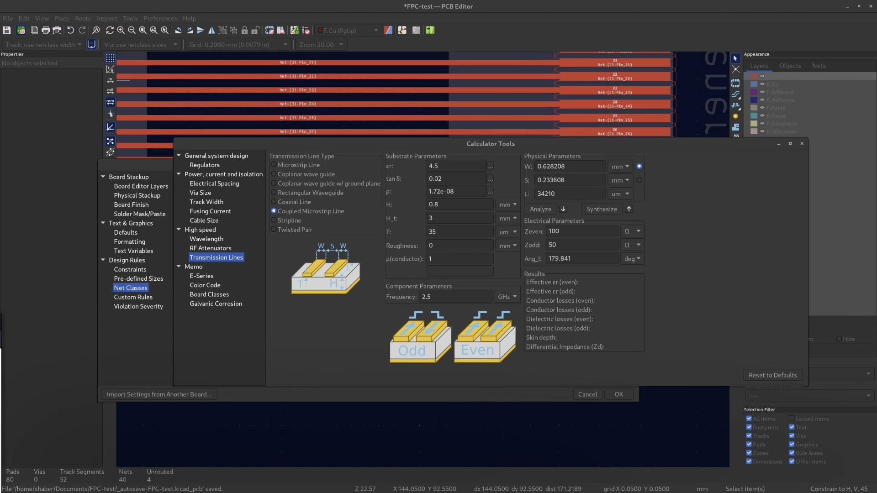
Set the coupled microstrip's substrate height H to 0.05 mm, synthesize the line and check the calculated trace width W
{"action": "left_click", "coordinate": [437, 204]}
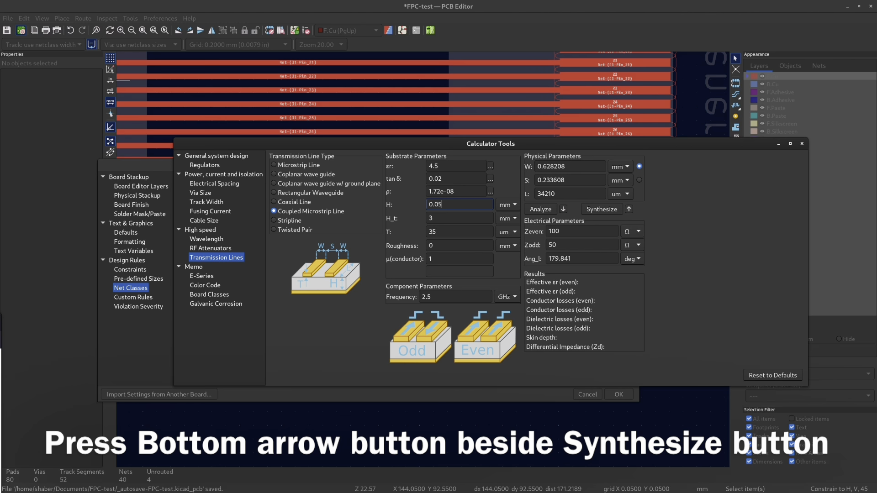
{"action": "left_click", "coordinate": [629, 209]}
{"action": "double_click", "coordinate": [550, 166]}
{"action": "left_click", "coordinate": [539, 166]}
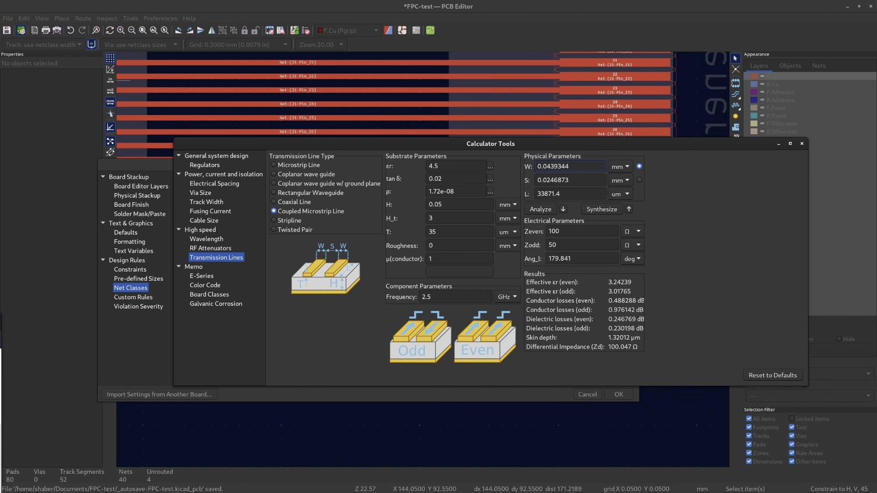
{"action": "key", "text": "shift+End"}
{"action": "key", "text": "ctrl+a"}
{"action": "key", "text": "End"}
{"action": "key", "text": "ctrl+a"}
Check the Min track/spacing limit on PCBWay's quote page and place the browser alongside the Calculator Tools
{"action": "key", "text": "alt+Tab"}
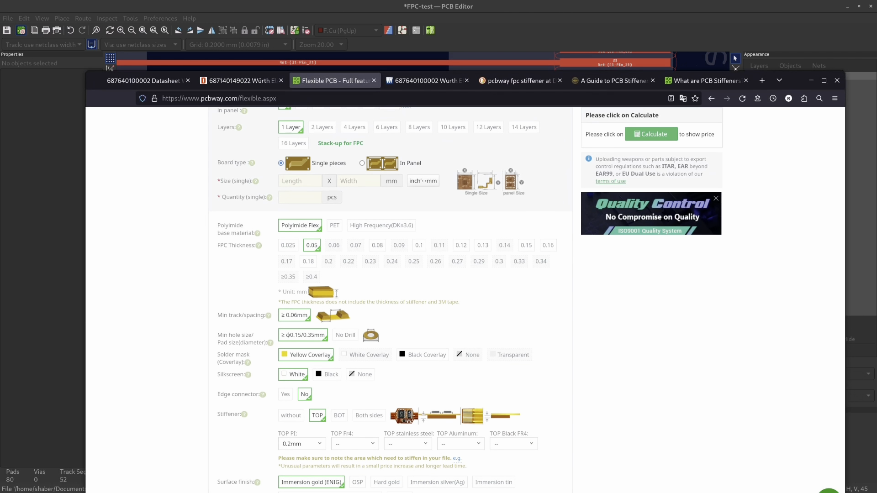
{"action": "scroll", "coordinate": [336, 223], "scroll_direction": "down", "scroll_amount": 2}
{"action": "scroll", "coordinate": [393, 297], "scroll_direction": "down", "scroll_amount": 2}
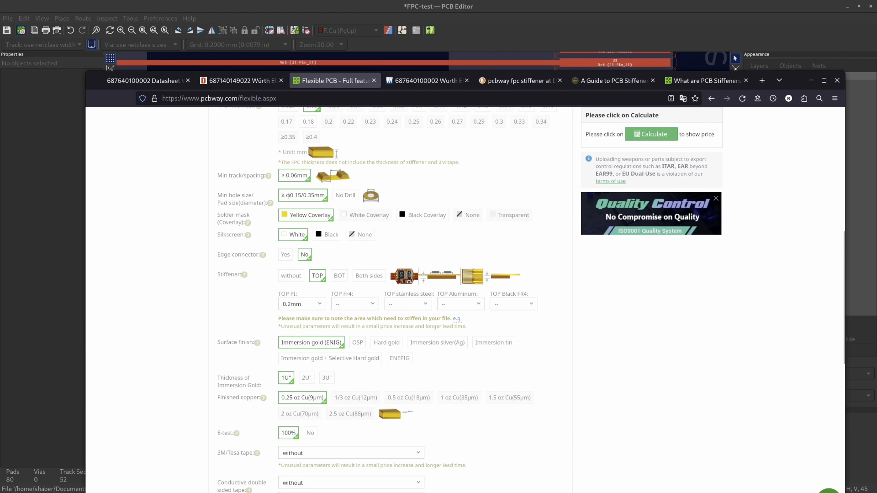
{"action": "left_click_drag", "start_coordinate": [218, 175], "coordinate": [247, 175]}
{"action": "left_click", "coordinate": [247, 176]}
{"action": "left_click_drag", "start_coordinate": [795, 81], "coordinate": [737, 227]}
{"action": "key", "text": "alt+Tab"}
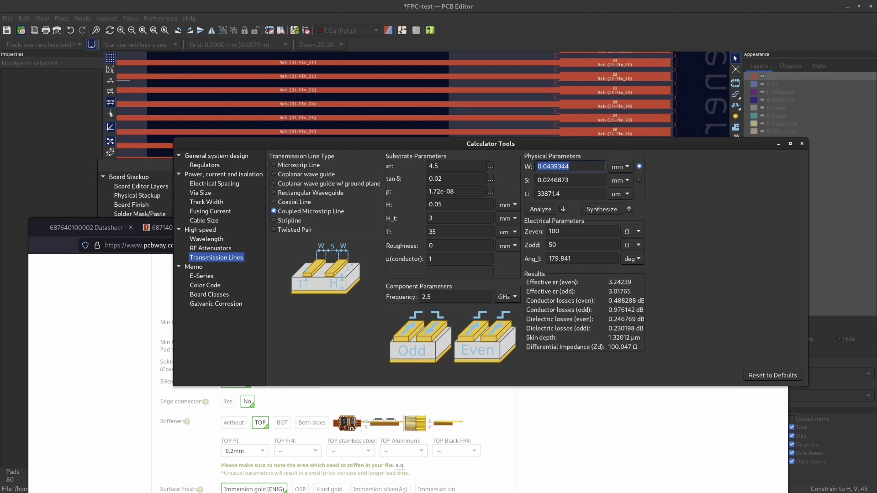
{"action": "key", "text": "alt+Tab"}
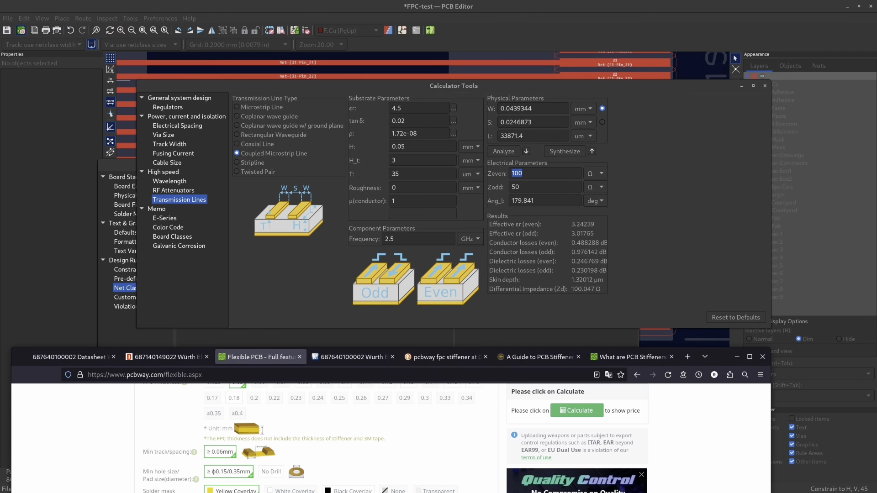
Set the FPC Thickness to 0.1 mm on PCBWay's quote page and move the browser below the calculator
{"action": "left_click_drag", "start_coordinate": [720, 357], "coordinate": [740, 235]}
{"action": "scroll", "coordinate": [410, 377], "scroll_direction": "up", "scroll_amount": 3}
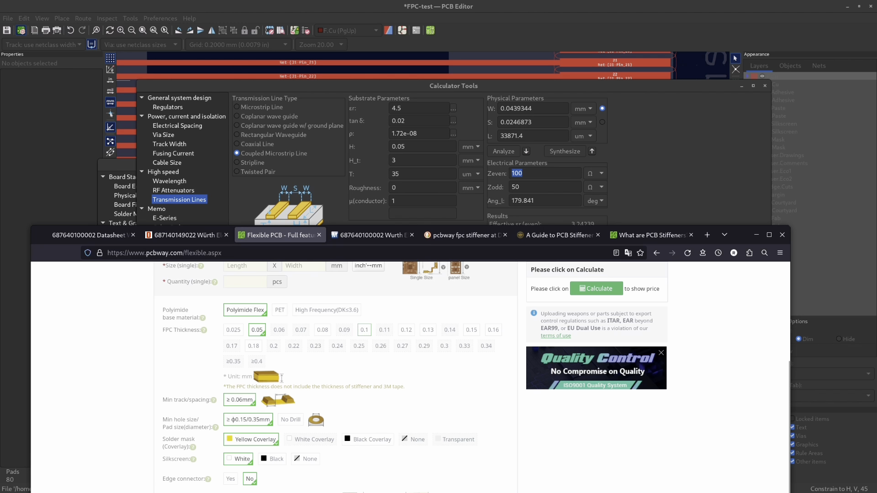
{"action": "left_click", "coordinate": [364, 329]}
{"action": "left_click_drag", "start_coordinate": [740, 234], "coordinate": [690, 401]}
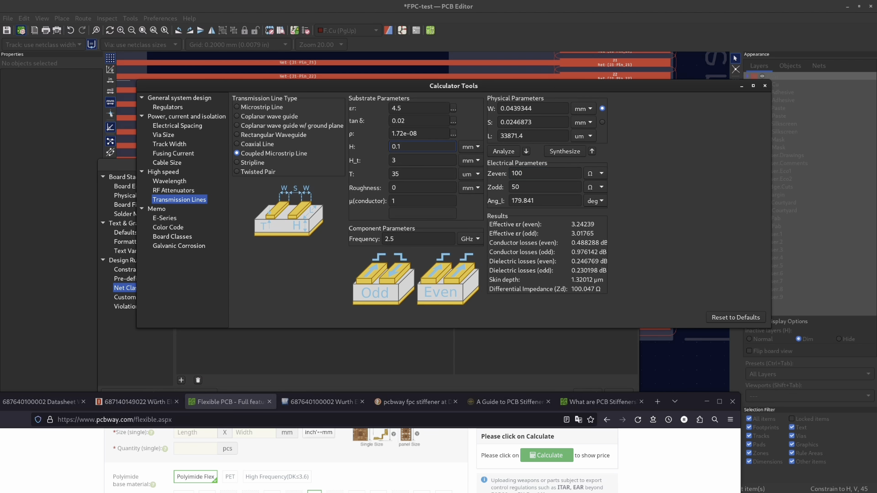
Set substrate height H to 0.1 mm, synthesize the coupled microstrip and check the calculated width W and spacing S
{"action": "left_click", "coordinate": [564, 151]}
{"action": "double_click", "coordinate": [517, 109]}
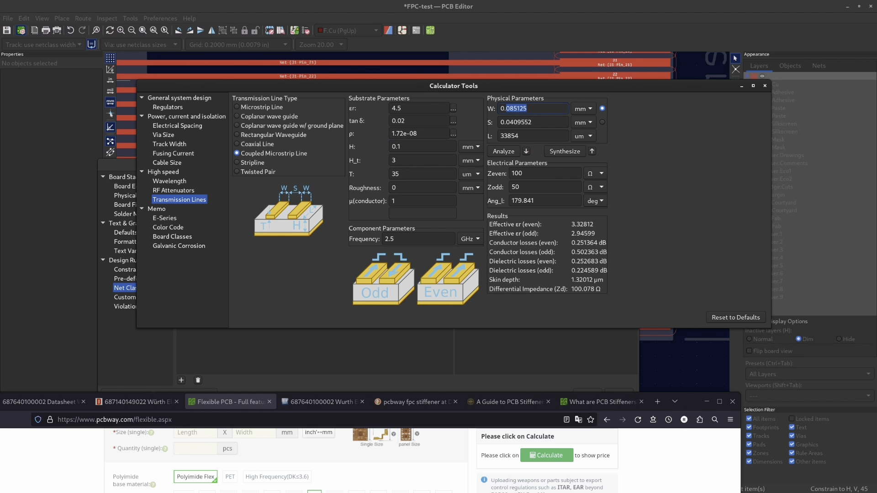
{"action": "left_click", "coordinate": [510, 109]}
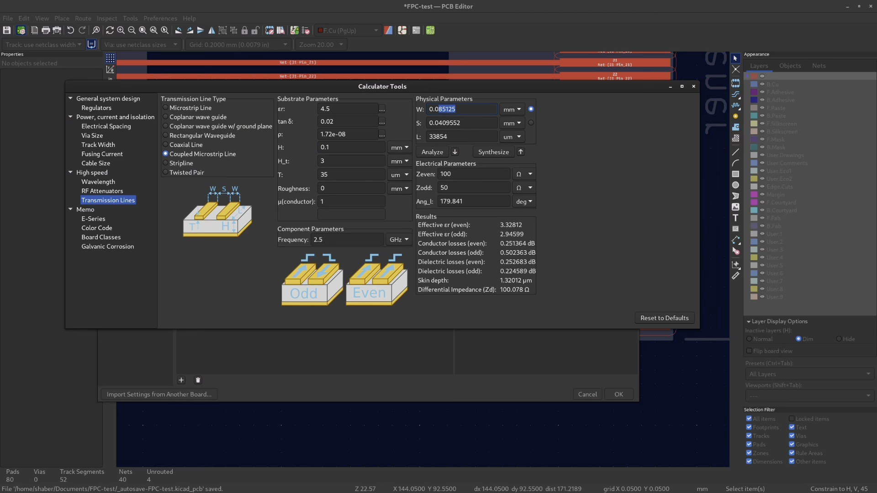
{"action": "key", "text": "shift+Right"}
{"action": "left_click_drag", "start_coordinate": [461, 122], "coordinate": [429, 123]}
{"action": "left_click_drag", "start_coordinate": [430, 86], "coordinate": [697, 181]}
Enter a DP Width of 0.08 mm and DP Gap of 0.04 mm for the DIFF net class and accept Board Setup
{"action": "key", "text": "alt+Tab"}
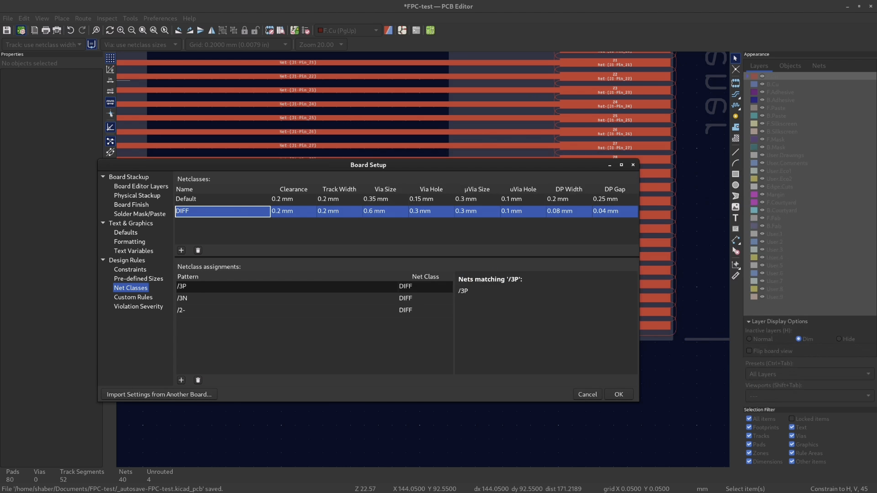
{"action": "double_click", "coordinate": [558, 211]}
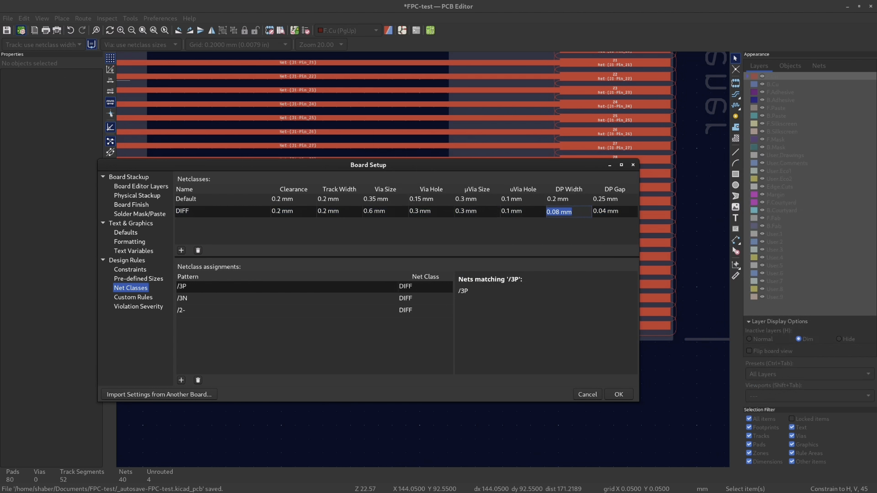
{"action": "left_click", "coordinate": [560, 212]}
{"action": "key", "text": "Return"}
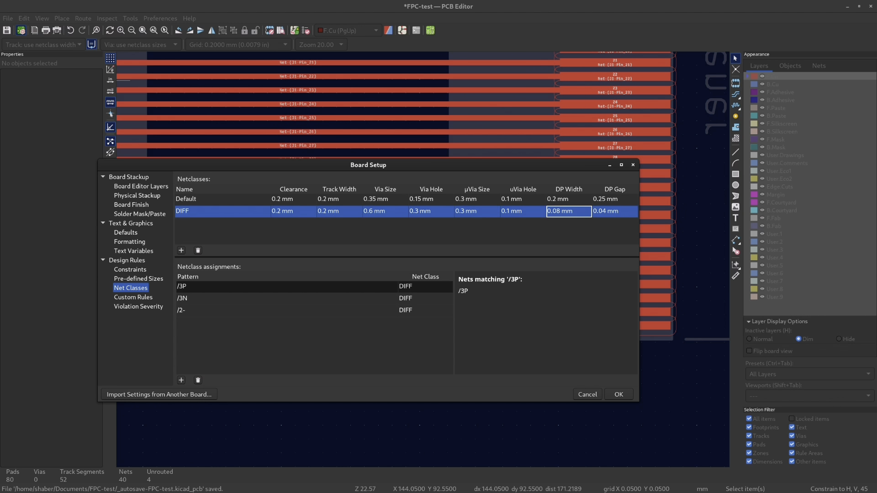
{"action": "key", "text": "Tab"}
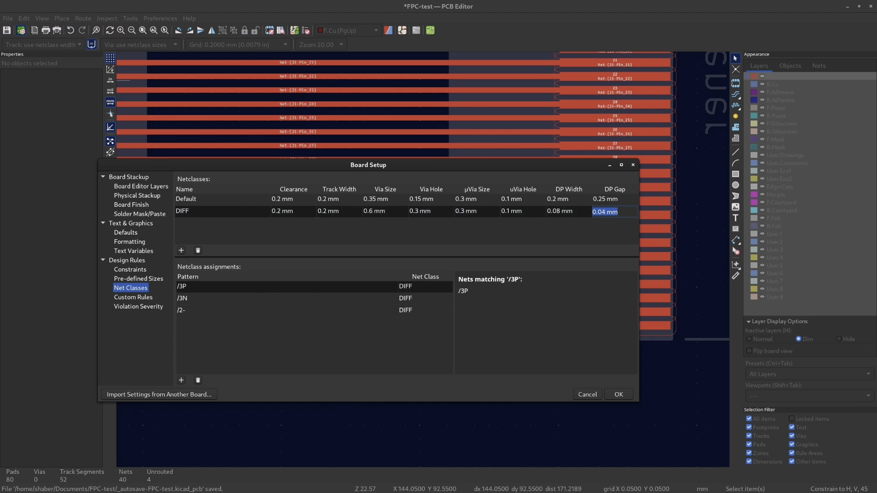
{"action": "key", "text": "Return"}
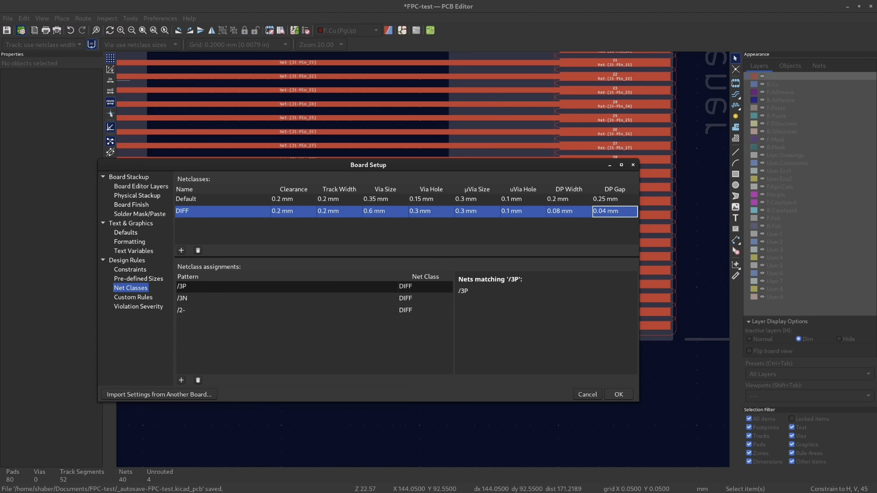
{"action": "key", "text": "Return"}
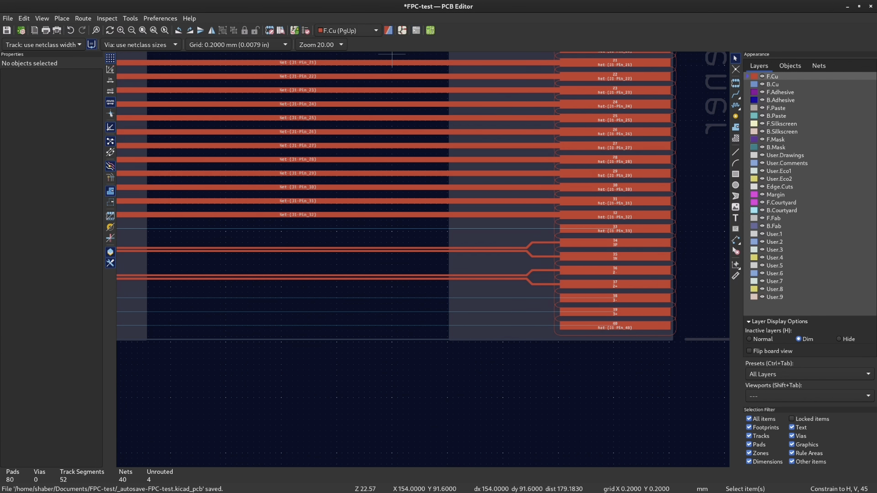
Switch to the Schematic Editor and assign the /3P wire's net to the DIFF net class
{"action": "key", "text": "alt+Tab"}
{"action": "scroll", "coordinate": [440, 248], "scroll_direction": "down", "scroll_amount": 3}
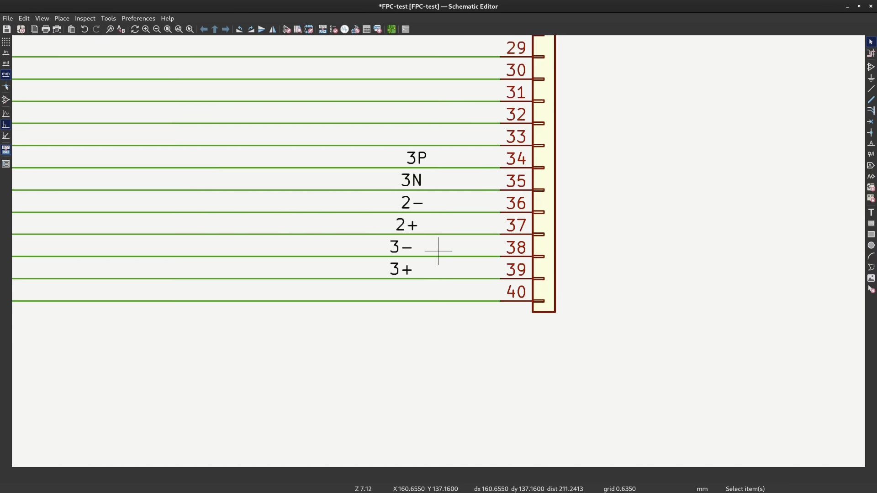
{"action": "scroll", "coordinate": [437, 155], "scroll_direction": "up", "scroll_amount": 4}
{"action": "left_click", "coordinate": [438, 155]}
{"action": "left_click", "coordinate": [319, 141]}
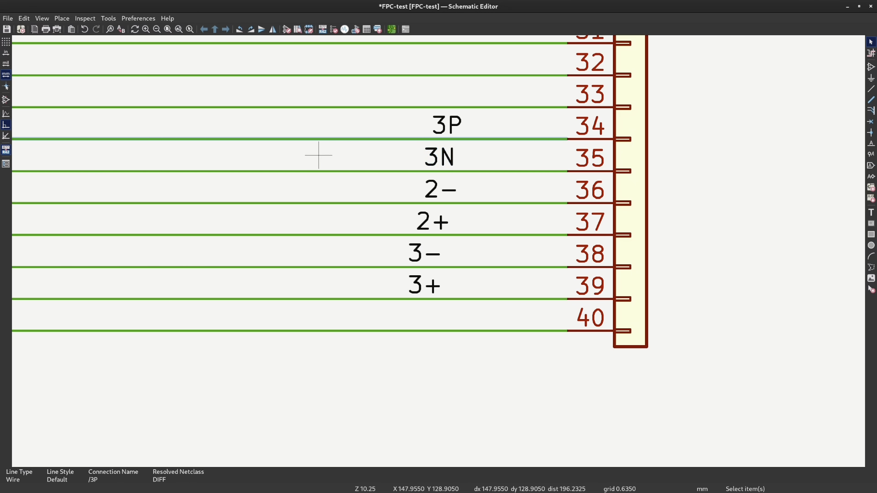
{"action": "right_click", "coordinate": [406, 139]}
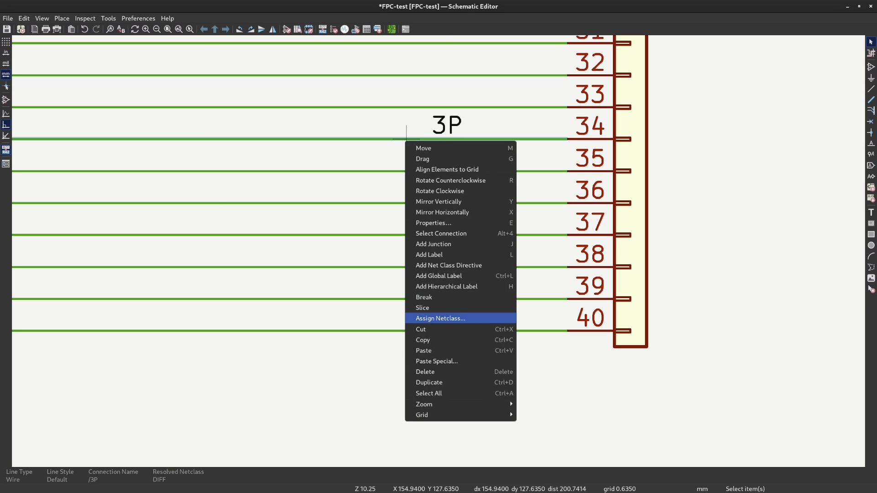
{"action": "left_click", "coordinate": [441, 318]}
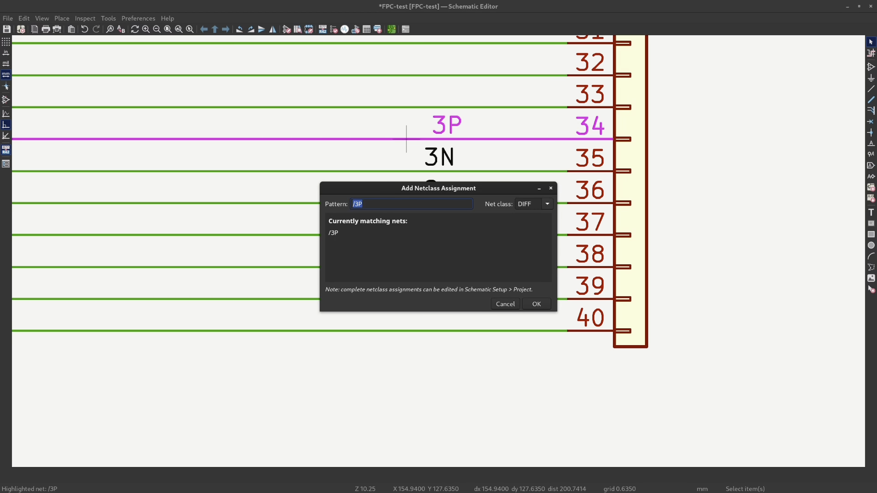
{"action": "left_click", "coordinate": [547, 204]}
{"action": "left_click", "coordinate": [533, 229]}
{"action": "left_click", "coordinate": [536, 304]}
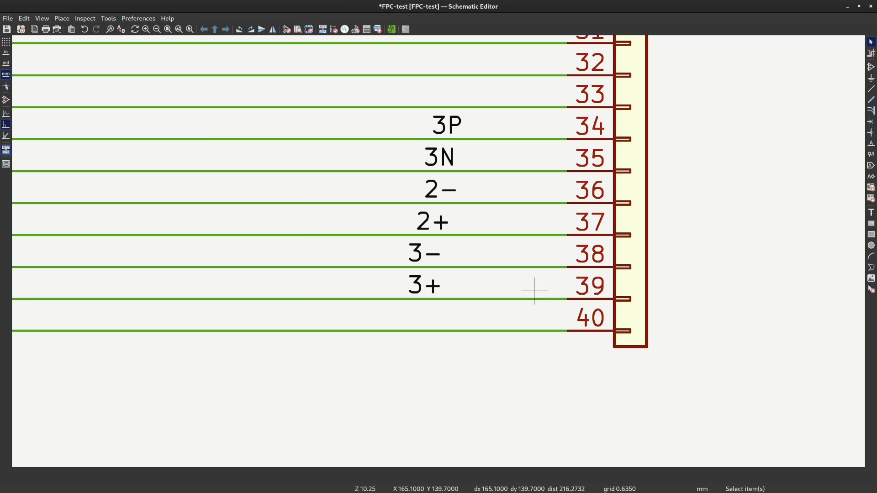
Return to the PCB Editor and update the PCB with the changes from the schematic
{"action": "left_click", "coordinate": [454, 171]}
{"action": "right_click", "coordinate": [454, 171]}
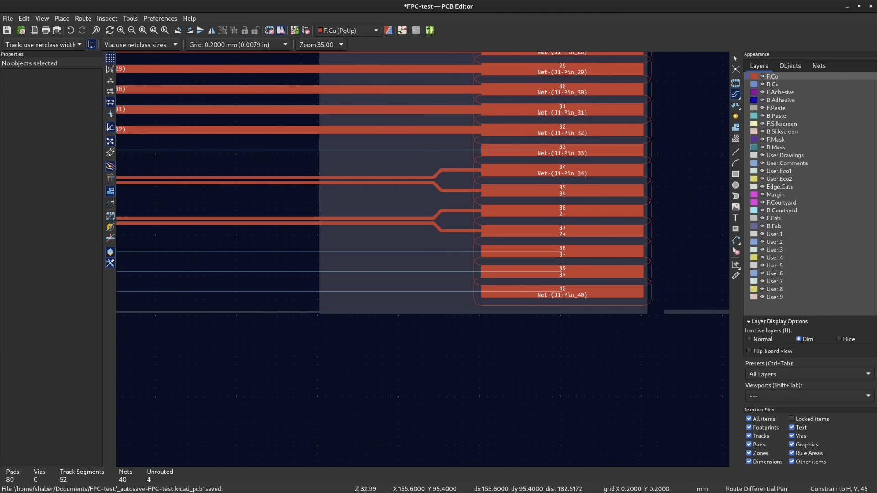
{"action": "key", "text": "F8"}
{"action": "key", "text": "Return"}
{"action": "key", "text": "Return"}
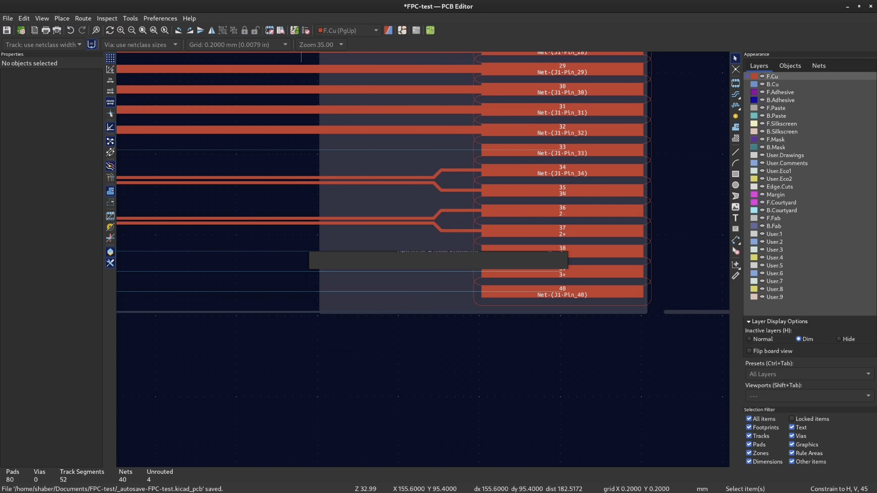
Route the 3+/3- differential pair from pads 38 and 39 to the matching pads of the opposite connector
{"action": "key", "text": "6"}
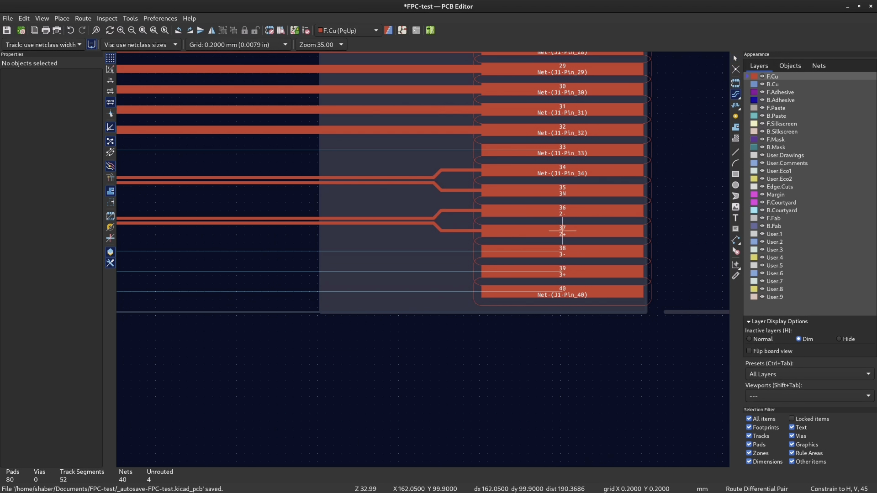
{"action": "left_click", "coordinate": [553, 267]}
{"action": "scroll", "coordinate": [525, 264], "scroll_direction": "down", "scroll_amount": 5}
{"action": "scroll", "coordinate": [347, 252], "scroll_direction": "up", "scroll_amount": 12}
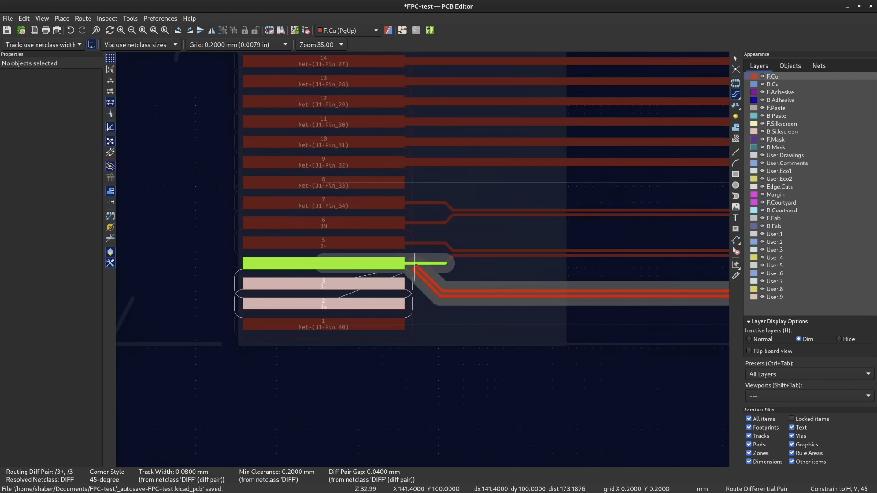
{"action": "left_click", "coordinate": [196, 329]}
{"action": "scroll", "coordinate": [379, 242], "scroll_direction": "down", "scroll_amount": 7}
{"action": "scroll", "coordinate": [423, 259], "scroll_direction": "down", "scroll_amount": 4}
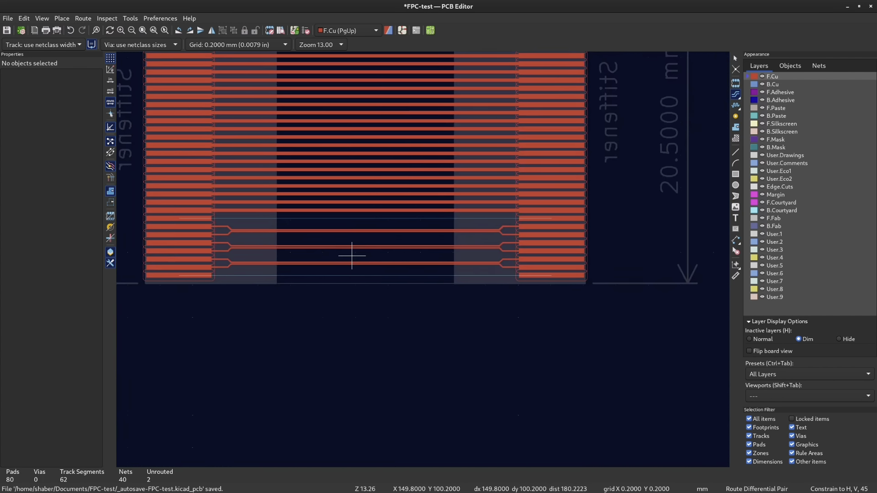
{"action": "scroll", "coordinate": [530, 255], "scroll_direction": "up", "scroll_amount": 8}
{"action": "key", "text": "Escape"}
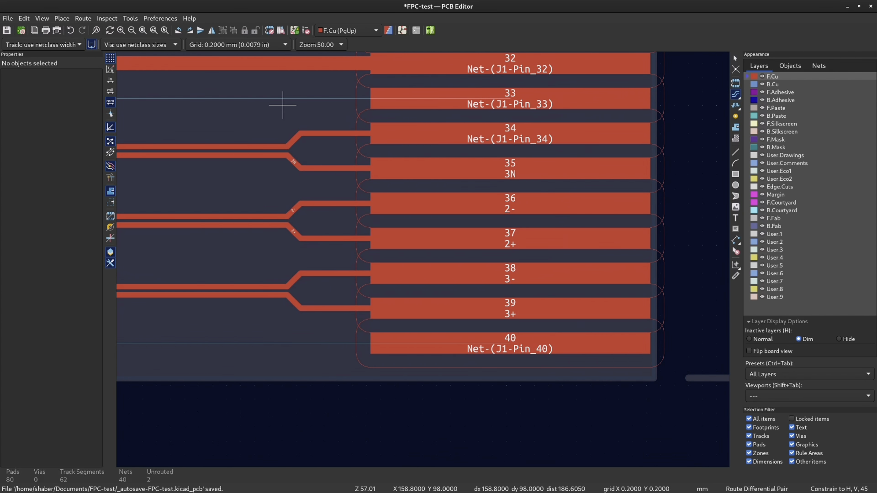
Inspect the three routed differential pairs along the cable and where they fan out to the connector pads
{"action": "scroll", "coordinate": [283, 159], "scroll_direction": "down", "scroll_amount": 2}
{"action": "scroll", "coordinate": [415, 259], "scroll_direction": "up", "scroll_amount": 2}
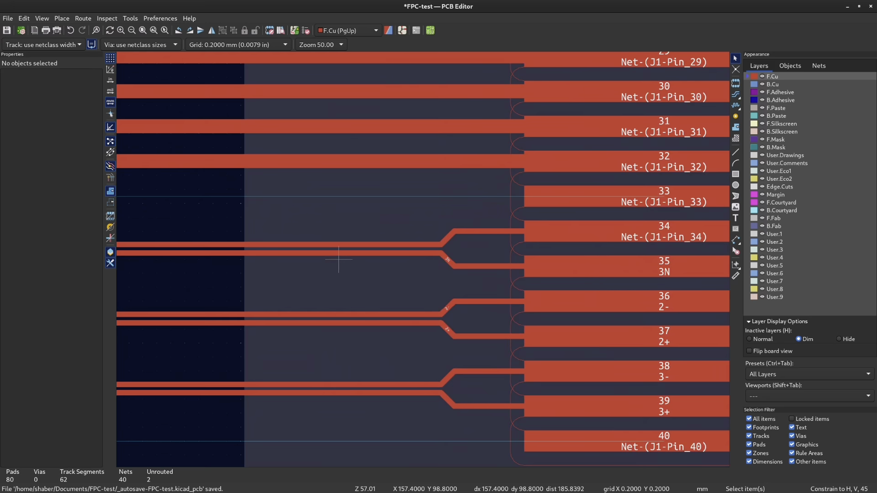
{"action": "scroll", "coordinate": [421, 256], "scroll_direction": "down", "scroll_amount": 3}
{"action": "scroll", "coordinate": [422, 259], "scroll_direction": "up", "scroll_amount": 2}
{"action": "scroll", "coordinate": [423, 259], "scroll_direction": "up", "scroll_amount": 3}
{"action": "scroll", "coordinate": [422, 259], "scroll_direction": "down", "scroll_amount": 6}
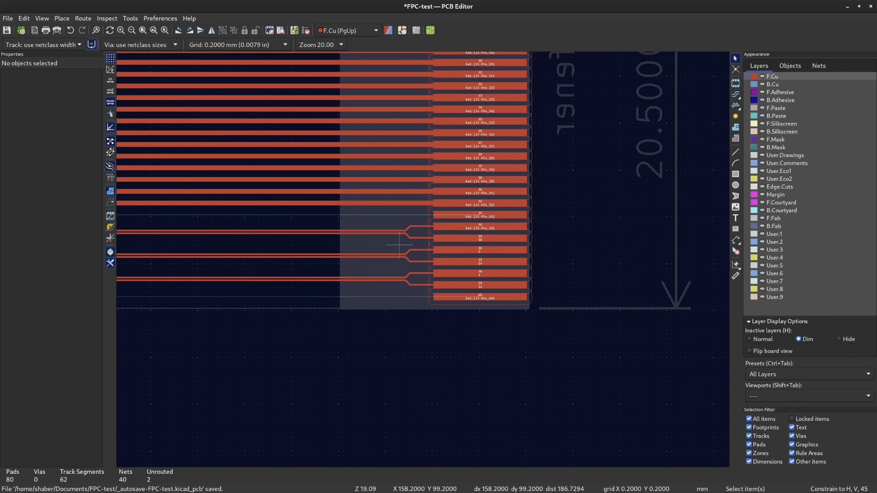
{"action": "middle_click_drag", "start_coordinate": [358, 251], "coordinate": [572, 253]}
{"action": "scroll", "coordinate": [571, 254], "scroll_direction": "down", "scroll_amount": 3}
{"action": "scroll", "coordinate": [366, 258], "scroll_direction": "up", "scroll_amount": 1}
{"action": "scroll", "coordinate": [428, 280], "scroll_direction": "up", "scroll_amount": 3}
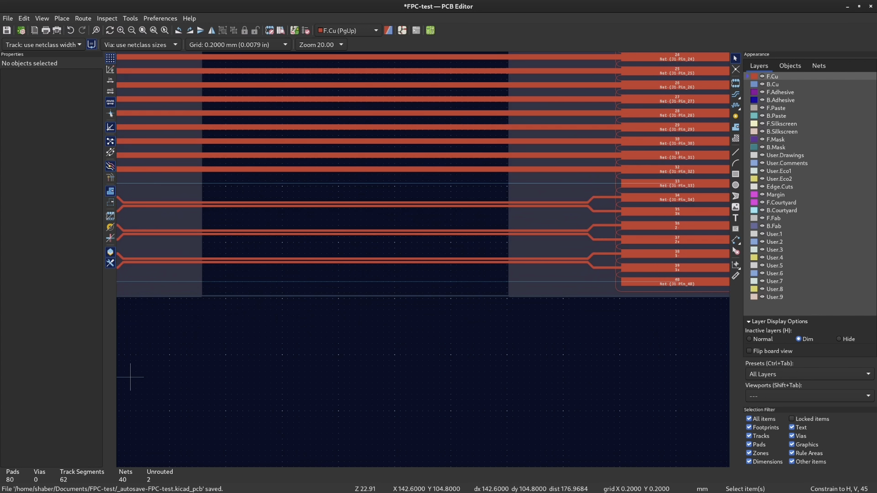
Switch to Calculator Tools and review the coupled microstrip line calculation
{"action": "key", "text": "alt+Tab"}
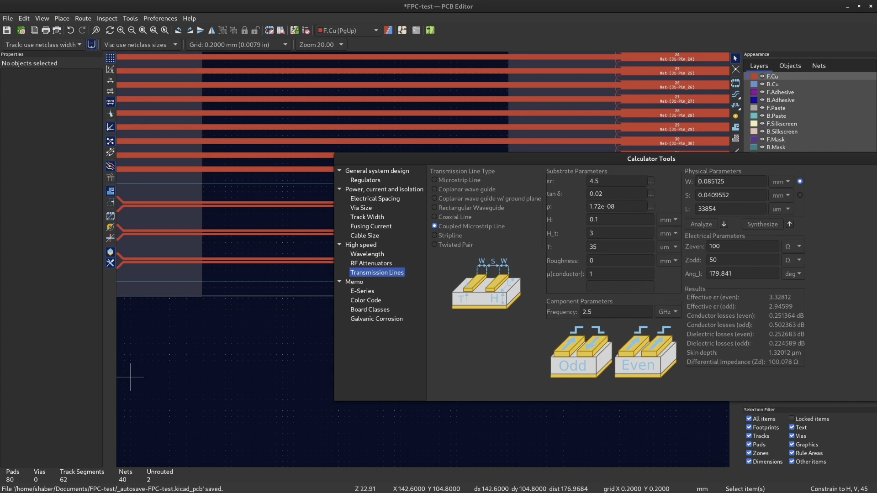
{"action": "left_click_drag", "start_coordinate": [601, 159], "coordinate": [340, 122]}
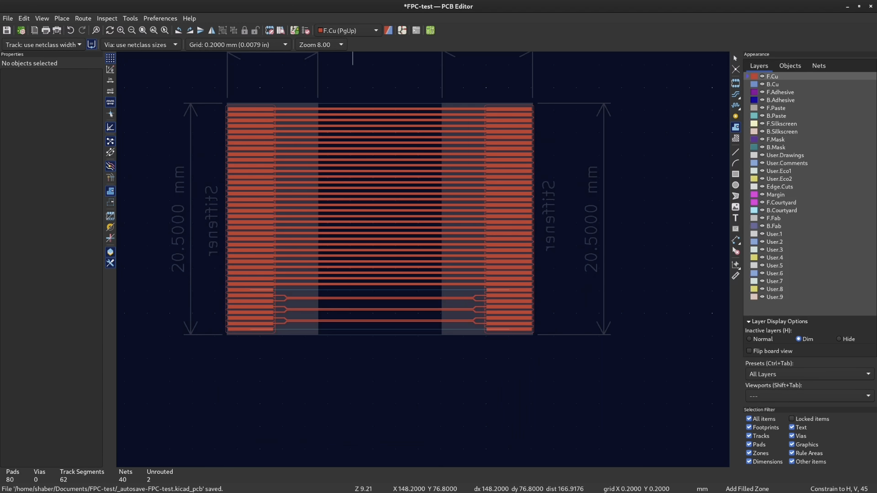
Switch to the Schematic Editor and place a GND power symbol below the pin 40 wire
{"action": "left_click", "coordinate": [402, 30]}
{"action": "scroll", "coordinate": [452, 251], "scroll_direction": "down", "scroll_amount": 5}
{"action": "scroll", "coordinate": [432, 267], "scroll_direction": "up", "scroll_amount": 4}
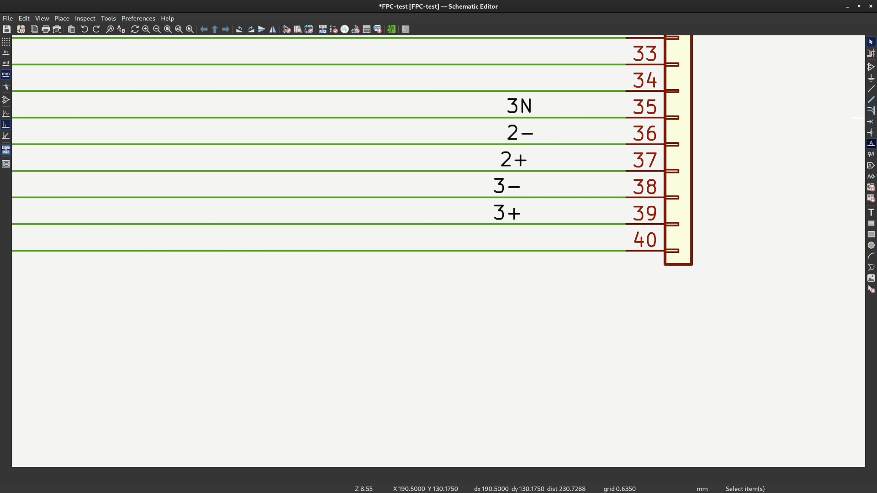
{"action": "left_click", "coordinate": [870, 143]}
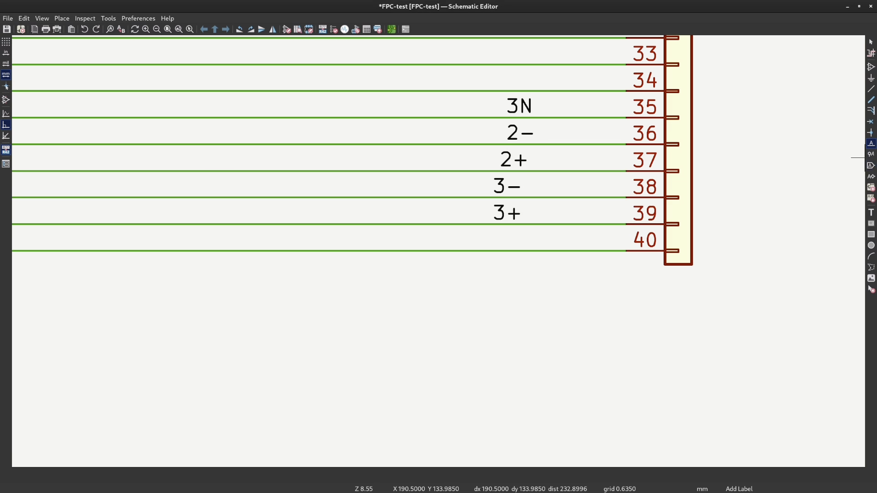
{"action": "key", "text": "p"}
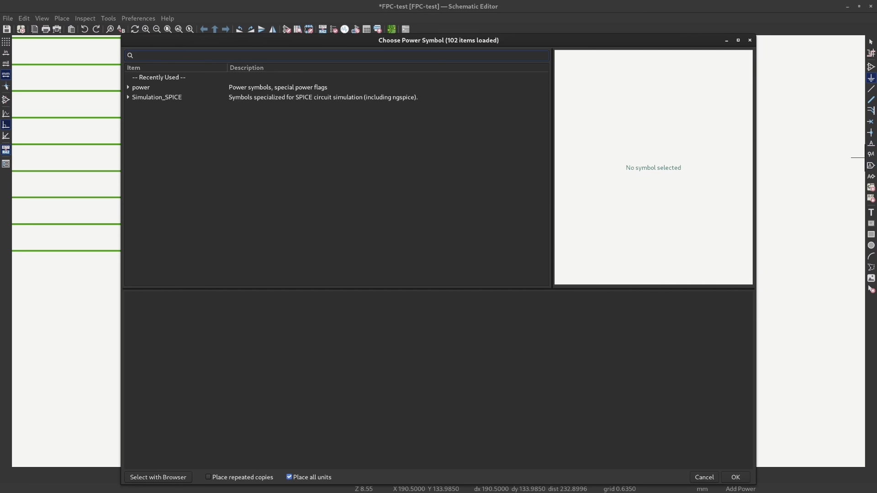
{"action": "scroll", "coordinate": [336, 178], "scroll_direction": "down", "scroll_amount": 20}
{"action": "left_click", "coordinate": [152, 137]}
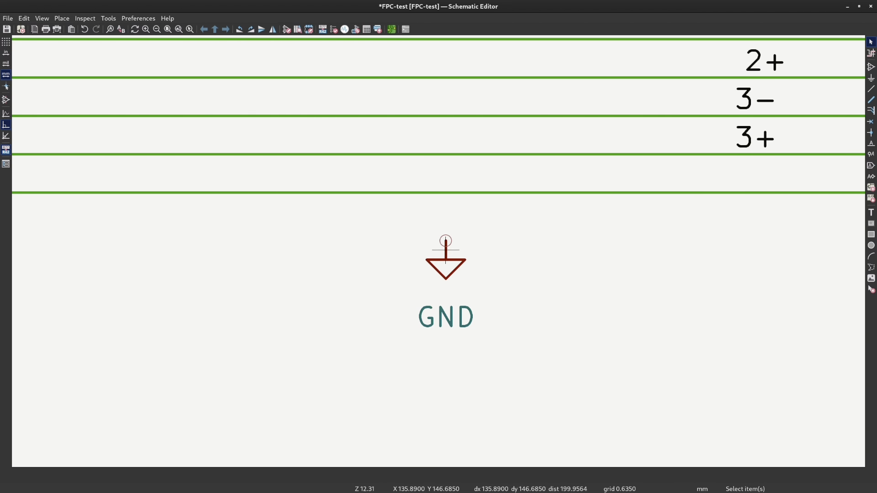
Wire the GND symbol to the line that joins pin 40 to the other connector
{"action": "scroll", "coordinate": [431, 245], "scroll_direction": "down", "scroll_amount": 3}
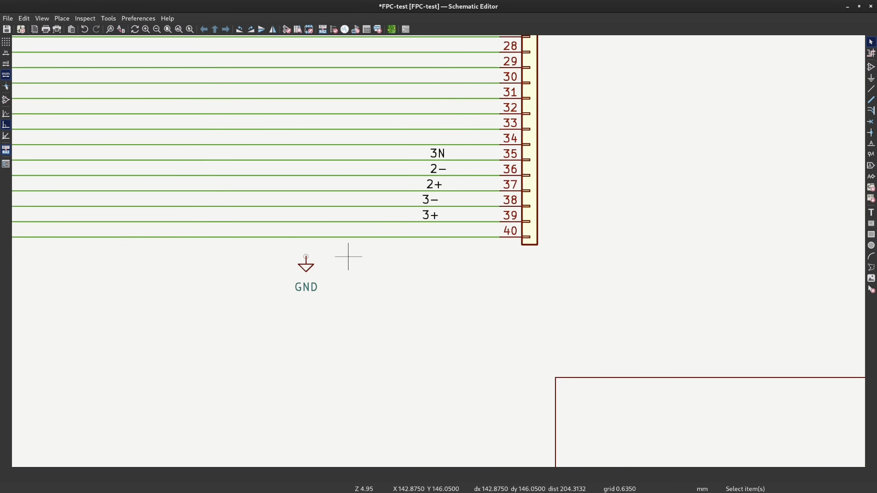
{"action": "scroll", "coordinate": [425, 258], "scroll_direction": "up", "scroll_amount": 2}
{"action": "middle_click_drag", "start_coordinate": [379, 264], "coordinate": [405, 258]}
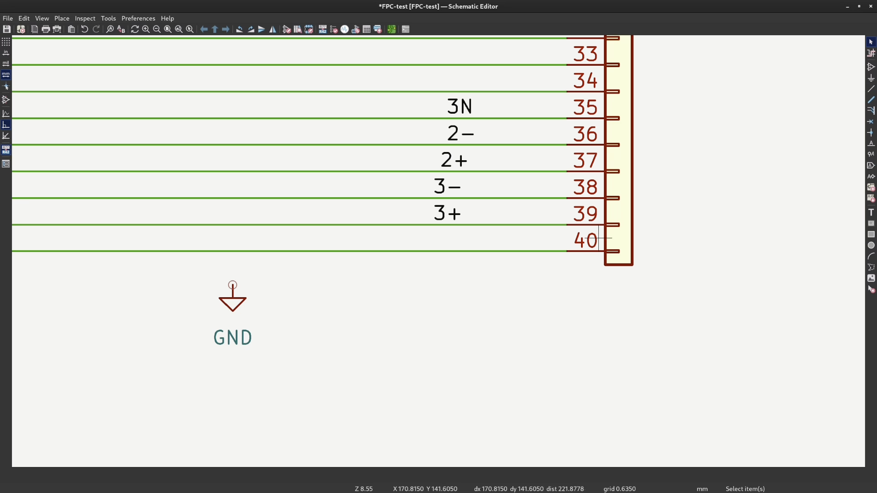
{"action": "key", "text": "w"}
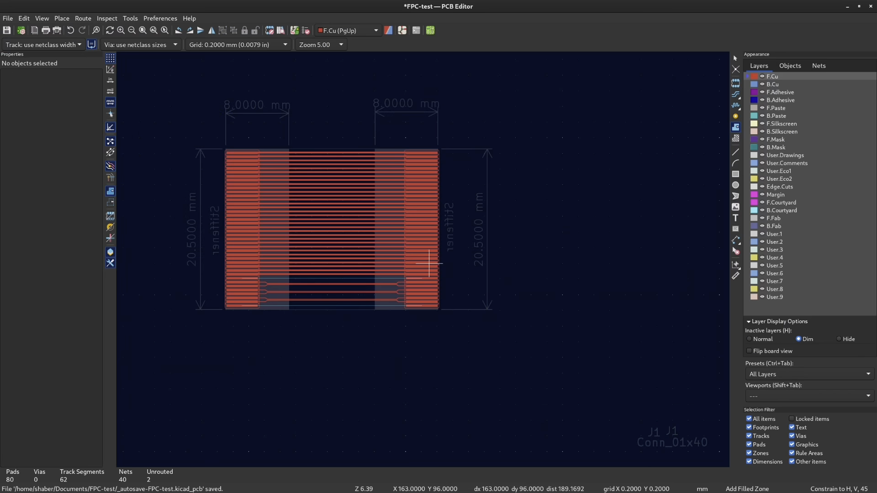
Update the PCB from the schematic so the new GND net reaches the connector pads
{"action": "scroll", "coordinate": [423, 257], "scroll_direction": "up", "scroll_amount": 5}
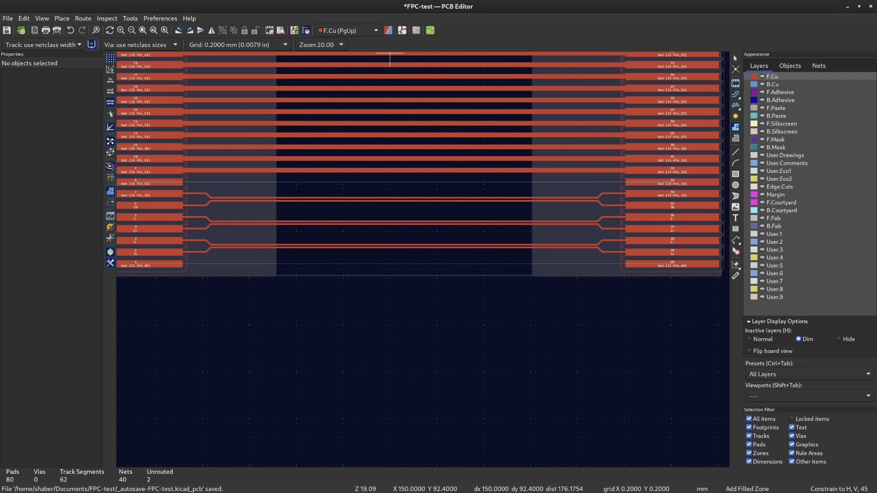
{"action": "key", "text": "F8"}
{"action": "key", "text": "Return"}
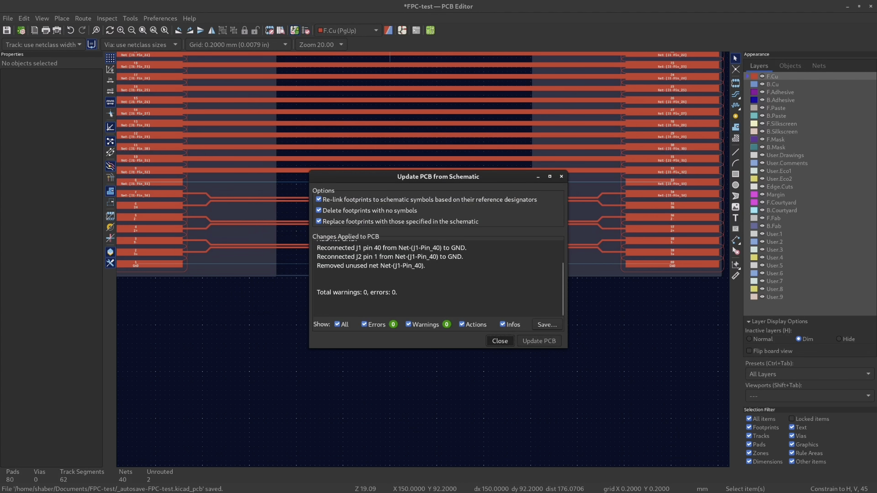
{"action": "key", "text": "Escape"}
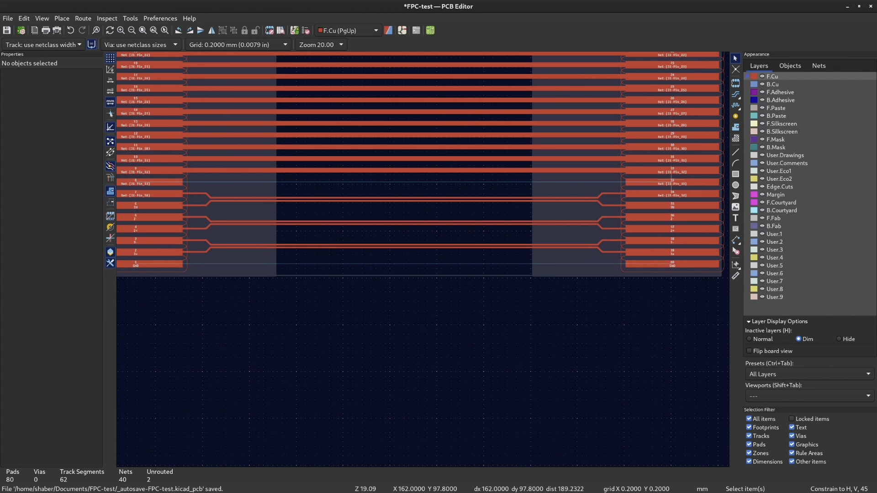
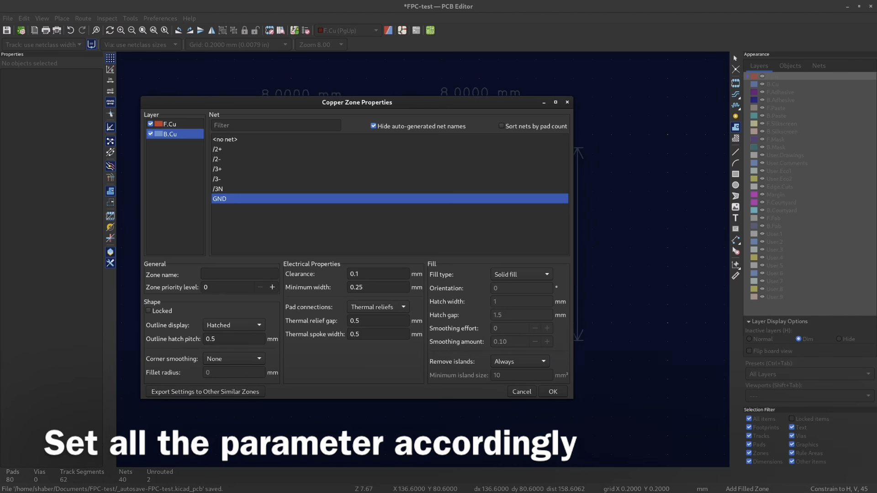
Draw a solid GND copper zone on F.Cu and B.Cu around the whole board, with 0.1 mm clearance and 0.25 mm minimum width
{"action": "left_click", "coordinate": [552, 391]}
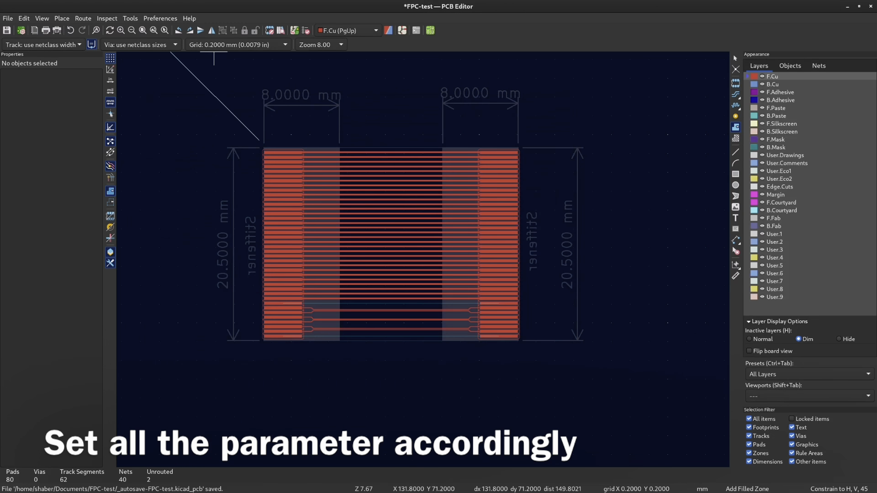
{"action": "left_click", "coordinate": [532, 141]}
{"action": "left_click", "coordinate": [532, 343]}
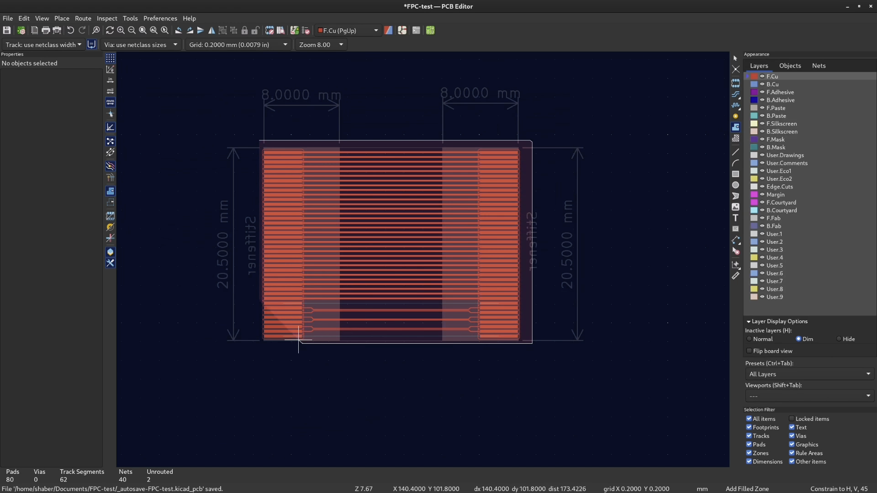
{"action": "double_click", "coordinate": [247, 345]}
Fill all copper zones on the board and deselect the GND zone
{"action": "right_click", "coordinate": [342, 108]}
{"action": "left_click", "coordinate": [351, 115]}
{"action": "key", "text": "b"}
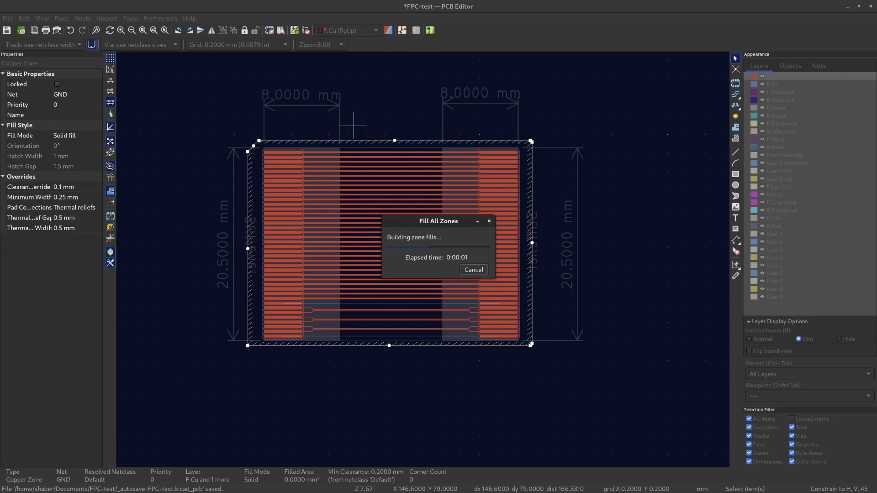
{"action": "key", "text": "Escape"}
Examine the GND zone fill around the differential pairs on F.Cu and across the board on B.Cu
{"action": "scroll", "coordinate": [340, 319], "scroll_direction": "up", "scroll_amount": 5}
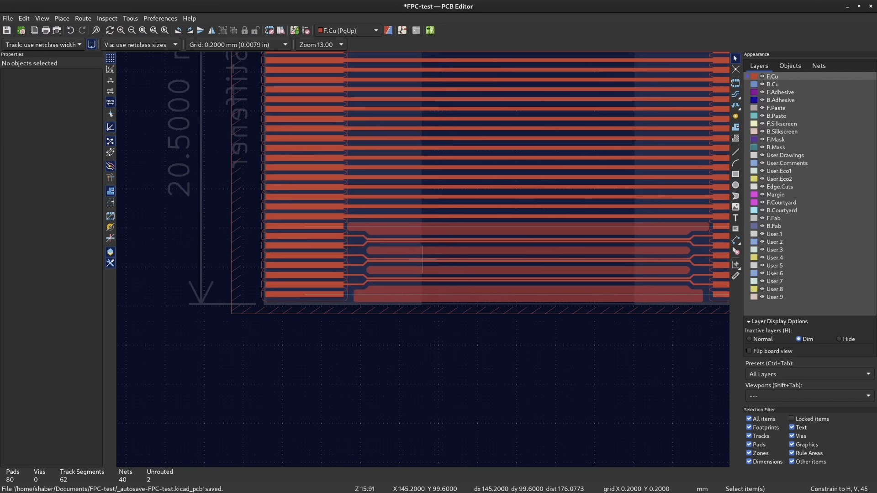
{"action": "scroll", "coordinate": [544, 234], "scroll_direction": "down", "scroll_amount": 5}
{"action": "scroll", "coordinate": [420, 263], "scroll_direction": "up", "scroll_amount": 3}
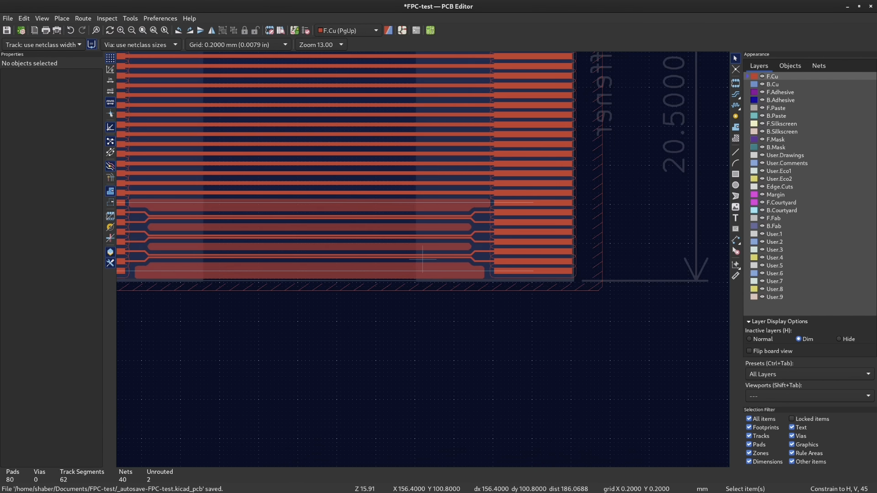
{"action": "scroll", "coordinate": [422, 259], "scroll_direction": "down", "scroll_amount": 3}
{"action": "key", "text": "Page_Down"}
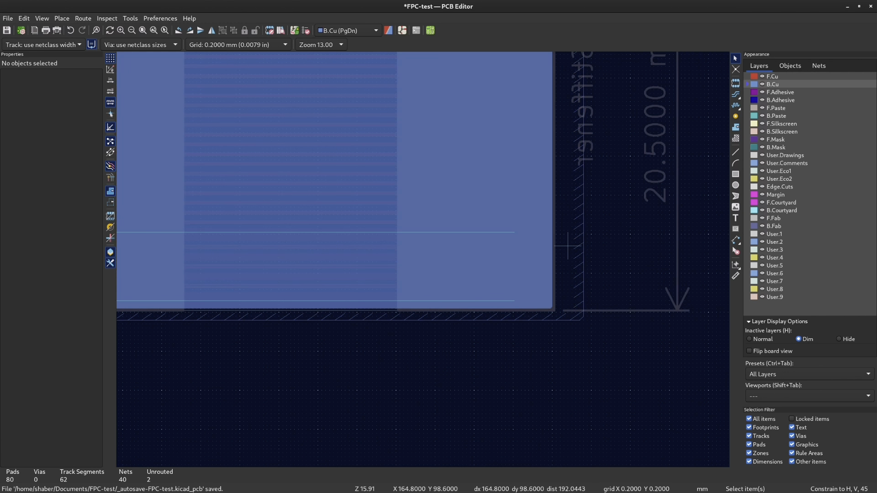
{"action": "scroll", "coordinate": [423, 259], "scroll_direction": "up", "scroll_amount": 1}
{"action": "middle_click_drag", "start_coordinate": [435, 244], "coordinate": [505, 270]}
{"action": "middle_click_drag", "start_coordinate": [407, 198], "coordinate": [430, 244]}
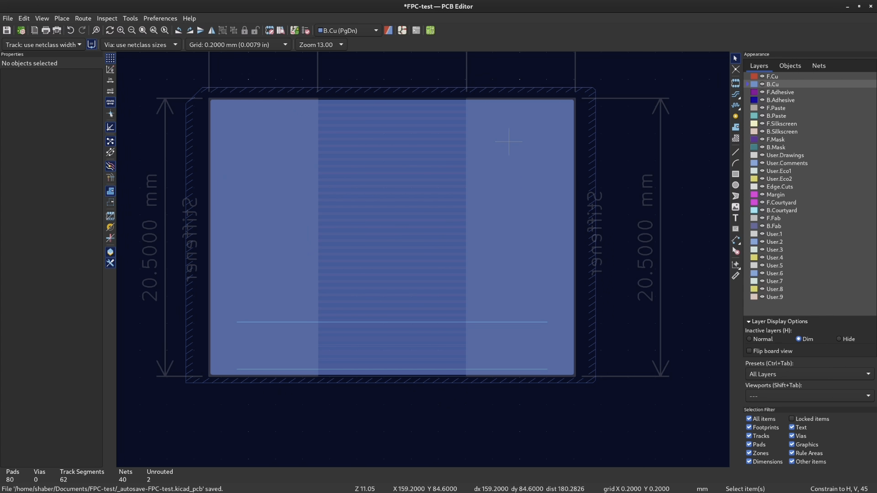
{"action": "middle_click_drag", "start_coordinate": [395, 152], "coordinate": [425, 182]}
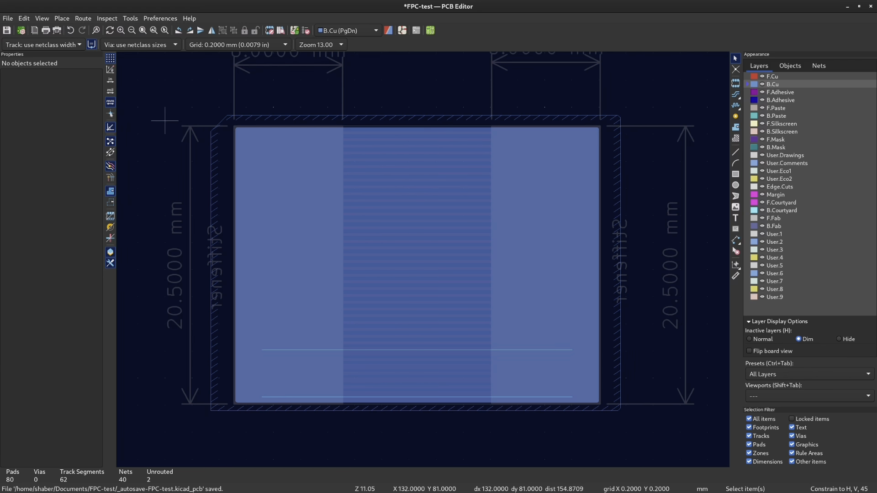
Open the GND copper zone's properties and set its fill type to Hatch pattern
{"action": "left_click", "coordinate": [618, 115]}
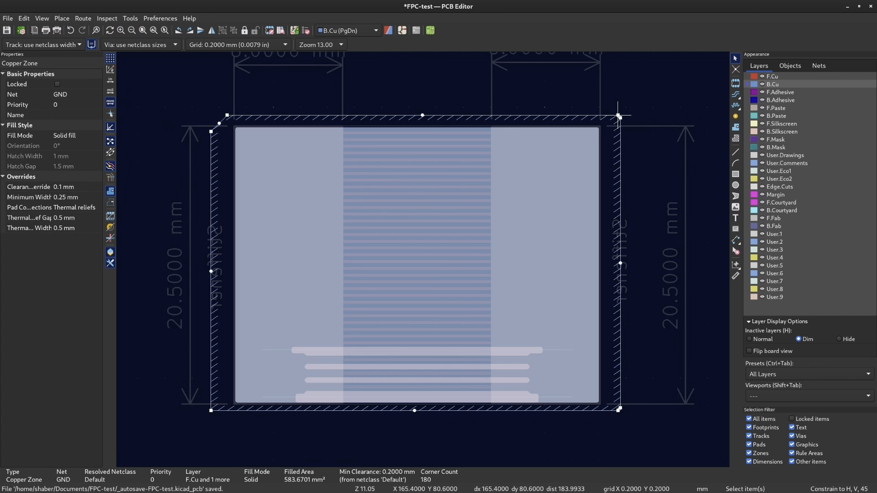
{"action": "key", "text": "Escape"}
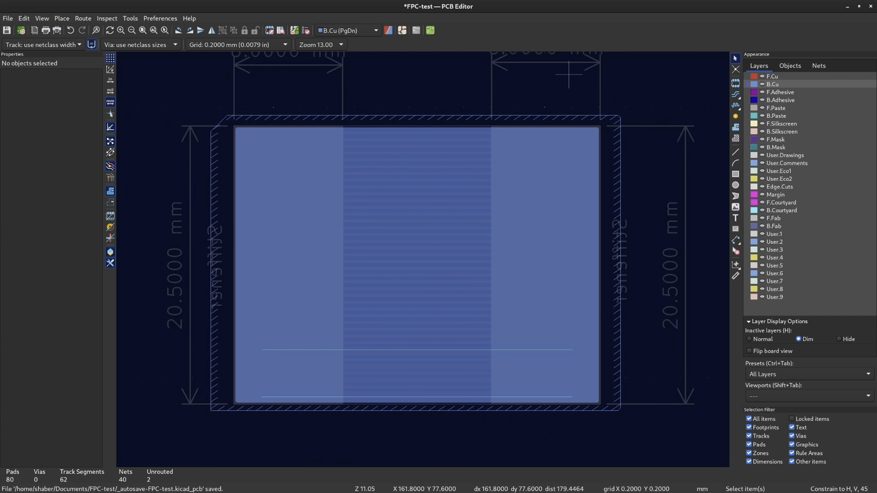
{"action": "double_click", "coordinate": [619, 117]}
{"action": "key", "text": "Down"}
{"action": "key", "text": "Return"}
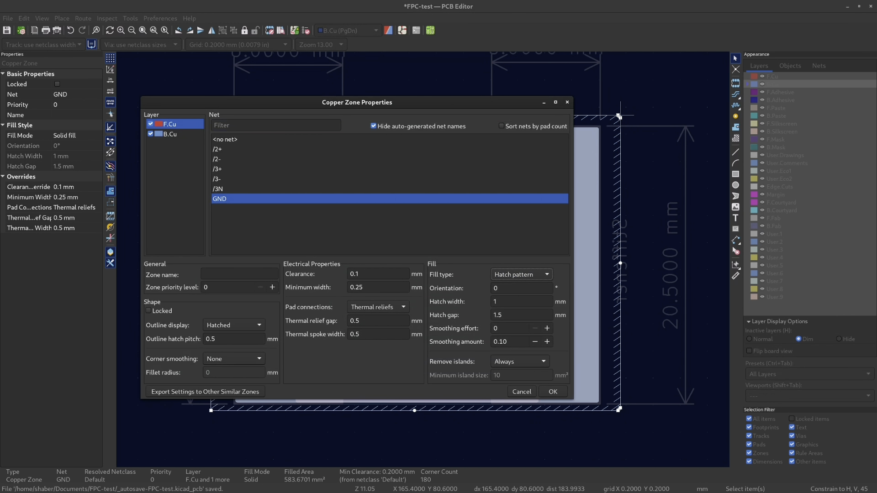
Set the zone's hatch orientation to 45°, hatch width to 0.25 mm and hatch gap to 0.25 mm, and refill the zones
{"action": "left_click_drag", "start_coordinate": [448, 103], "coordinate": [384, 101]}
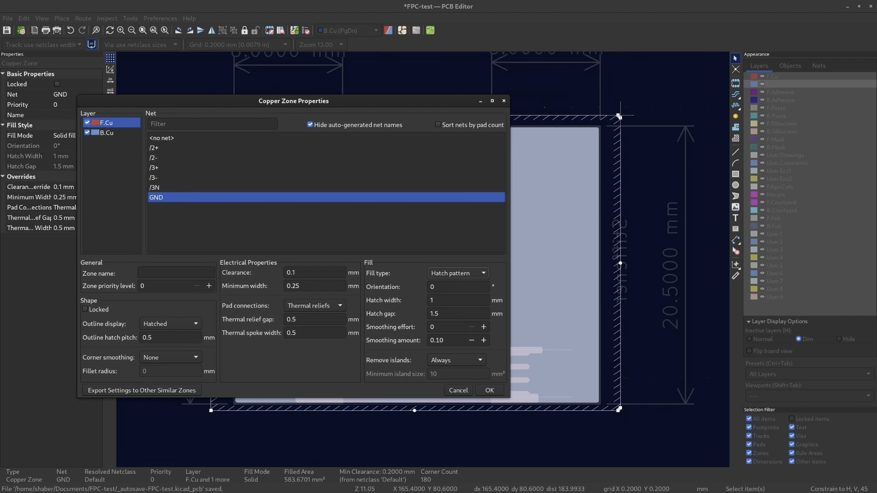
{"action": "left_click", "coordinate": [430, 287]}
{"action": "key", "text": "Tab"}
{"action": "left_click", "coordinate": [437, 313]}
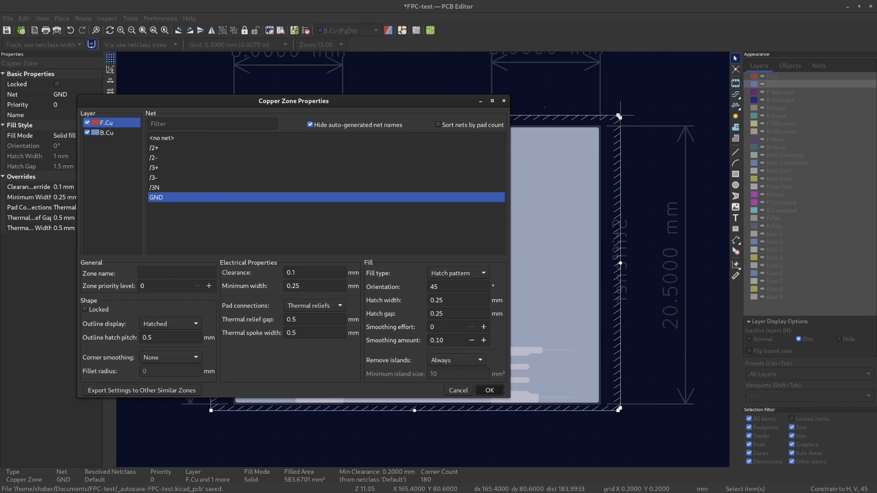
{"action": "left_click", "coordinate": [490, 390]}
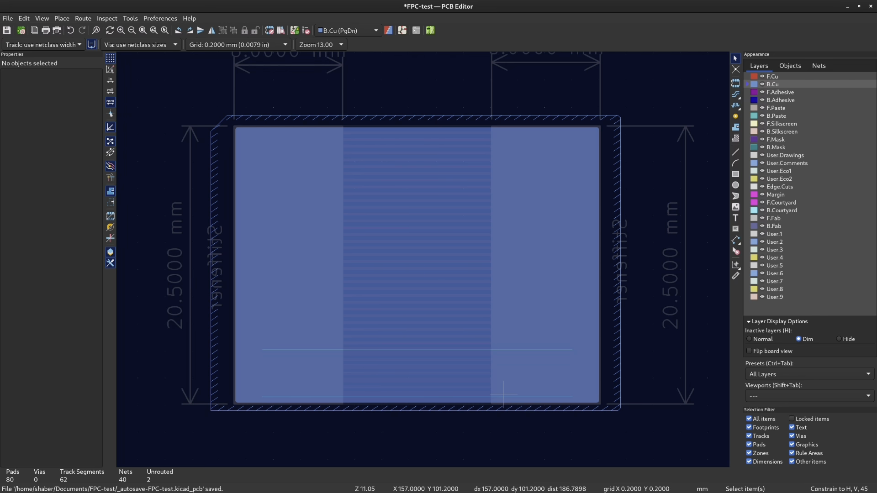
{"action": "key", "text": "b"}
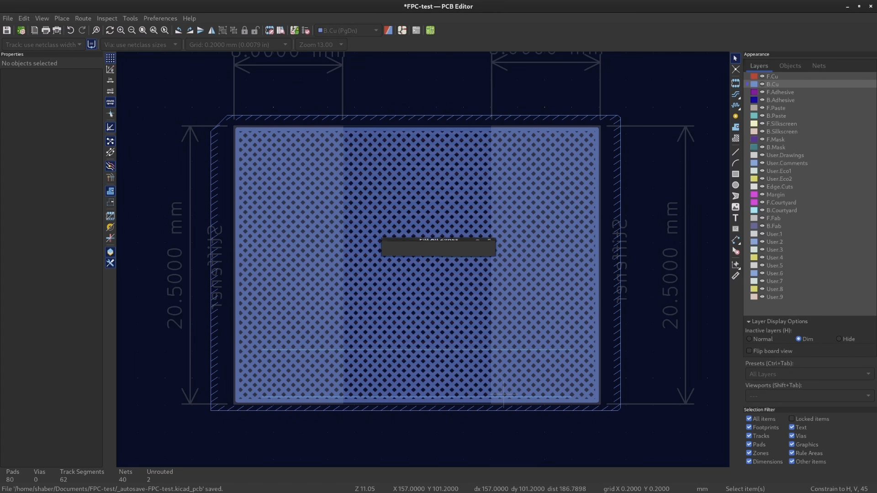
Examine the hatched B.Cu ground fill along the upper board edge and its spacing from the outline
{"action": "scroll", "coordinate": [484, 315], "scroll_direction": "up", "scroll_amount": 2}
{"action": "scroll", "coordinate": [422, 260], "scroll_direction": "down", "scroll_amount": 2}
{"action": "mouse_move", "coordinate": [337, 245]}
{"action": "middle_mouse_down"}
{"action": "mouse_move", "coordinate": [426, 196]}
{"action": "mouse_move", "coordinate": [362, 177]}
{"action": "middle_mouse_up"}
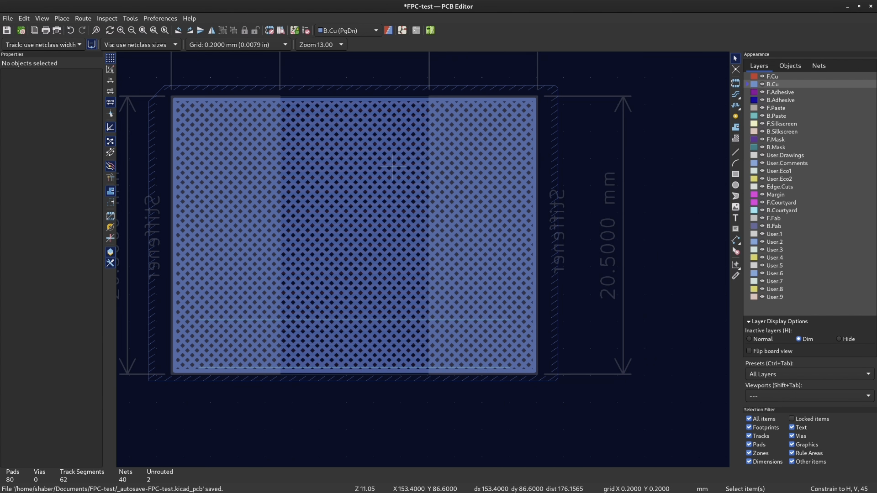
{"action": "scroll", "coordinate": [208, 92], "scroll_direction": "up", "scroll_amount": 2}
{"action": "scroll", "coordinate": [422, 259], "scroll_direction": "up", "scroll_amount": 9}
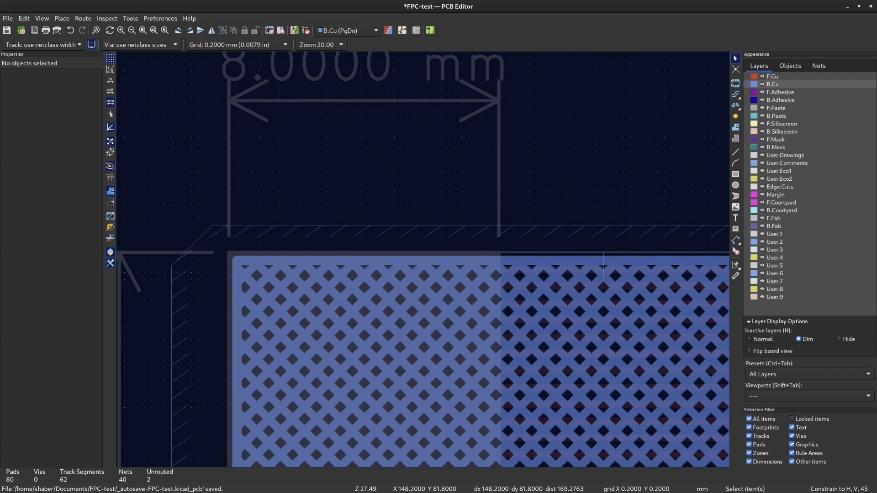
{"action": "scroll", "coordinate": [410, 264], "scroll_direction": "down", "scroll_amount": 4}
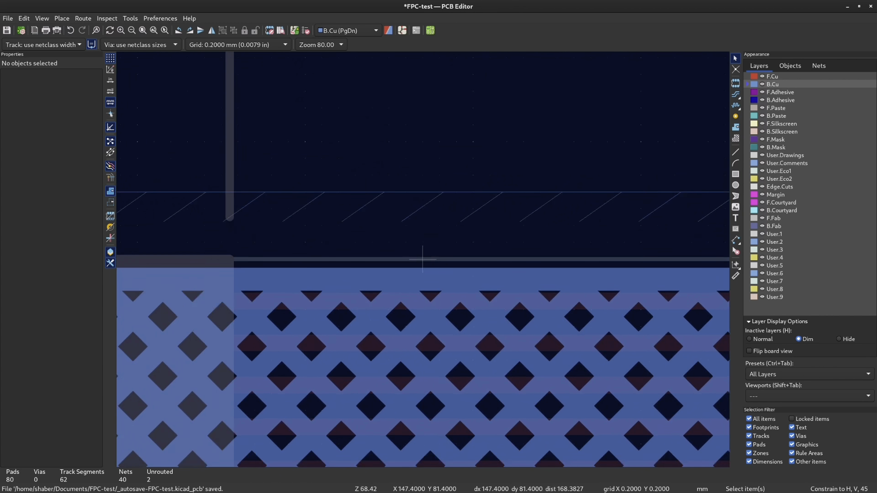
{"action": "middle_click_drag", "start_coordinate": [653, 266], "coordinate": [428, 241]}
{"action": "middle_click_drag", "start_coordinate": [603, 242], "coordinate": [349, 231]}
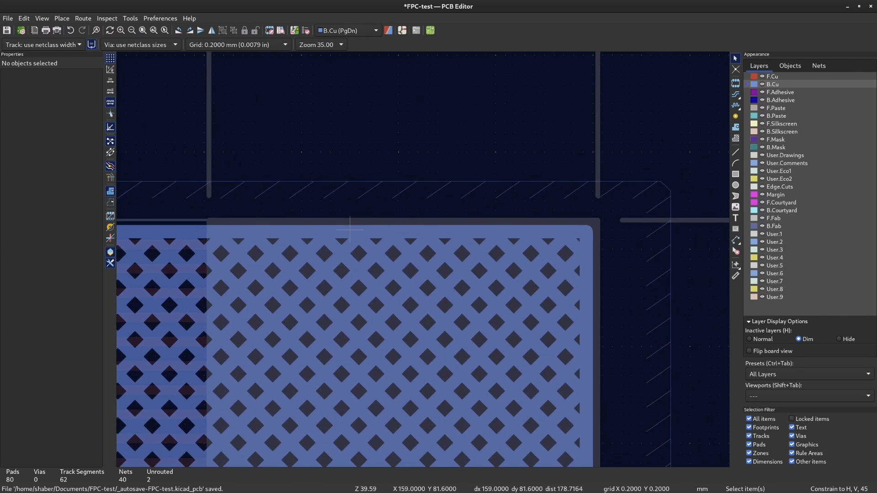
{"action": "middle_click_drag", "start_coordinate": [534, 240], "coordinate": [390, 216]}
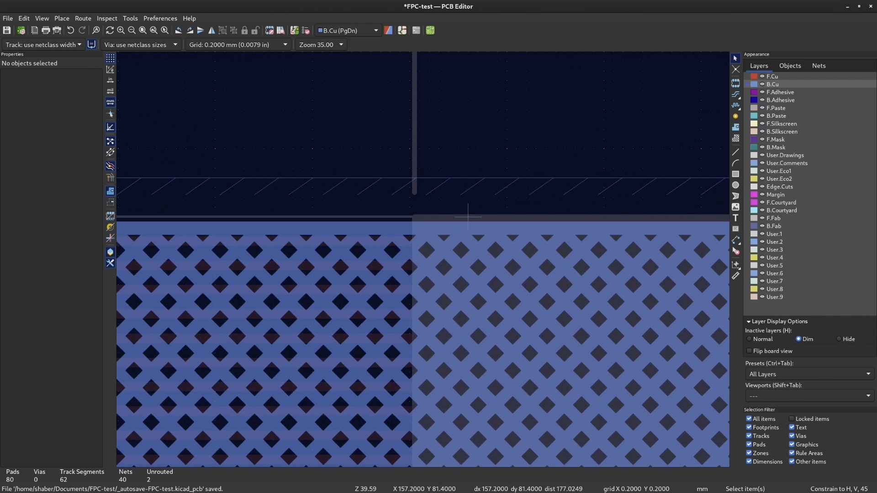
{"action": "scroll", "coordinate": [392, 215], "scroll_direction": "up", "scroll_amount": 4}
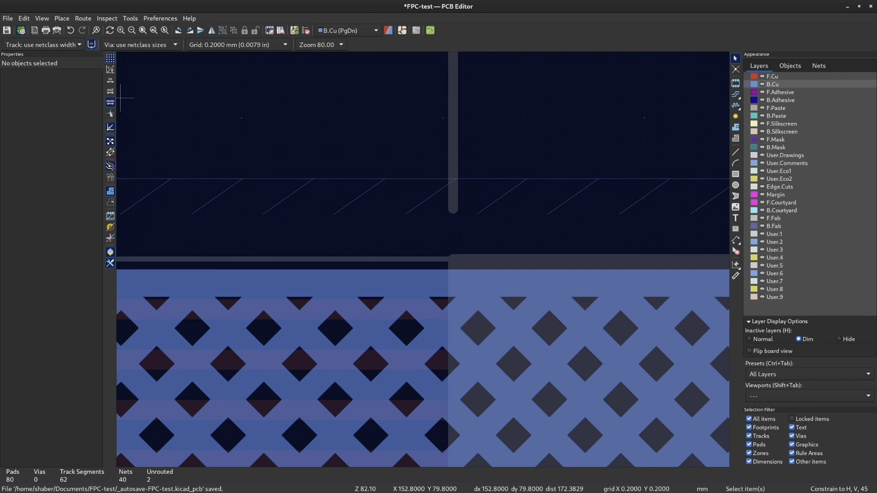
Set the board's copper to edge clearance constraint to 0.05 mm and refill all zones
{"action": "left_click", "coordinate": [21, 31]}
{"action": "left_click", "coordinate": [225, 238]}
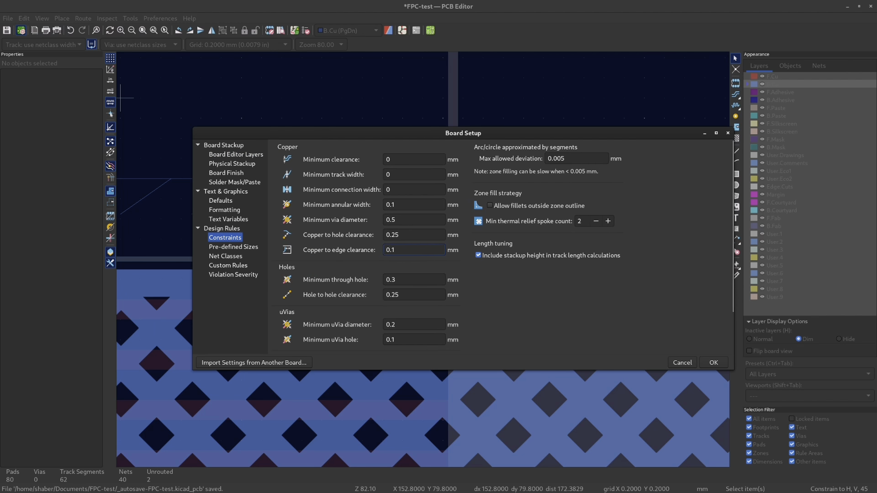
{"action": "left_click_drag", "start_coordinate": [397, 250], "coordinate": [392, 250]}
{"action": "left_click", "coordinate": [713, 362]}
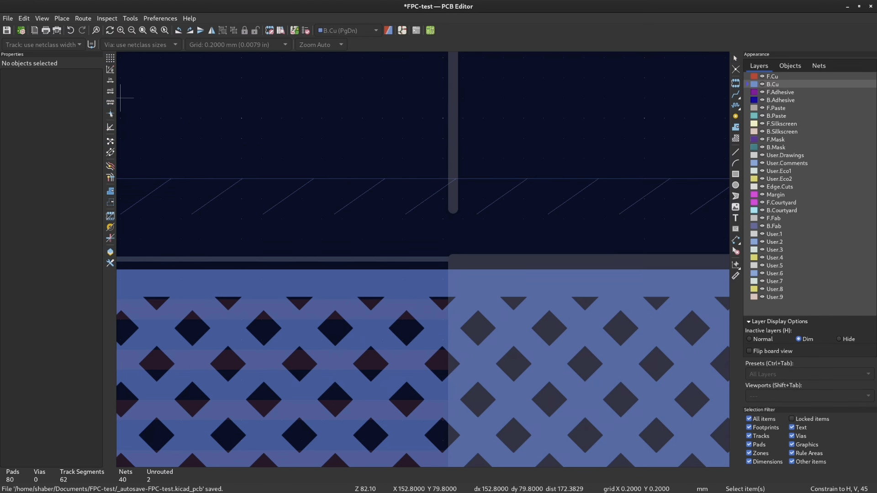
{"action": "left_click", "coordinate": [543, 262]}
{"action": "key", "text": "b"}
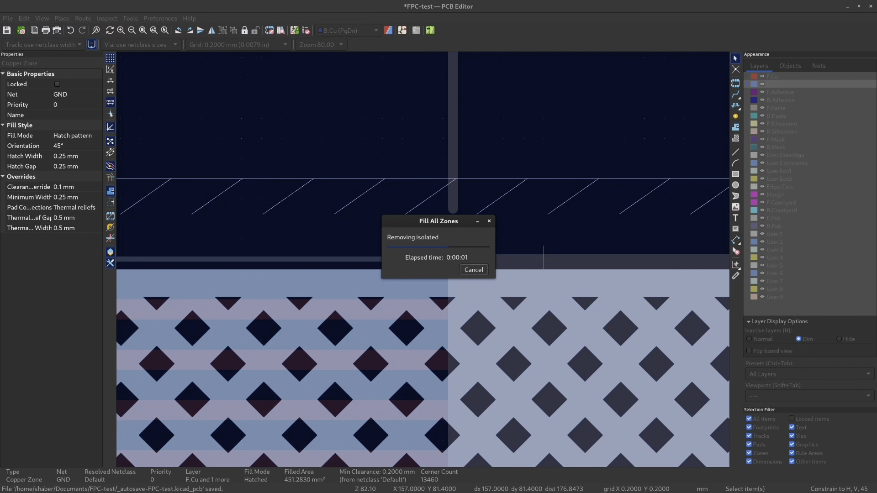
{"action": "scroll", "coordinate": [543, 259], "scroll_direction": "down", "scroll_amount": 4}
{"action": "scroll", "coordinate": [489, 292], "scroll_direction": "up", "scroll_amount": 4}
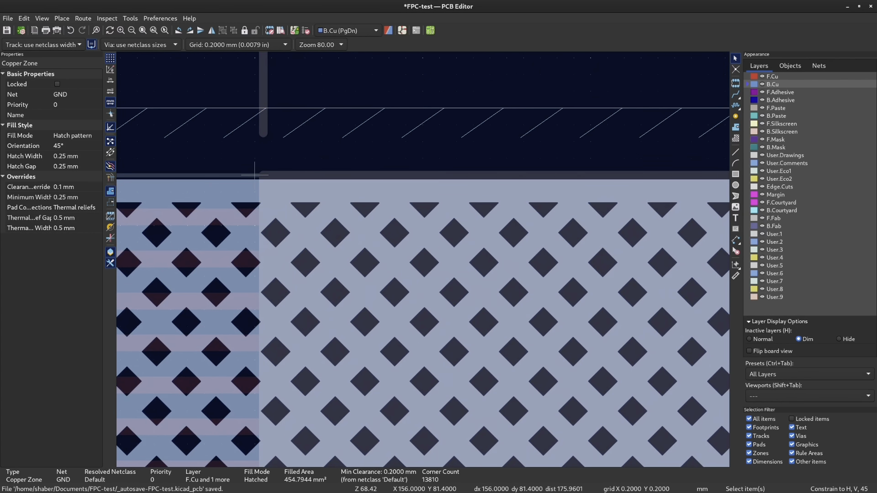
{"action": "scroll", "coordinate": [430, 186], "scroll_direction": "up", "scroll_amount": 3}
{"action": "scroll", "coordinate": [446, 166], "scroll_direction": "down", "scroll_amount": 12}
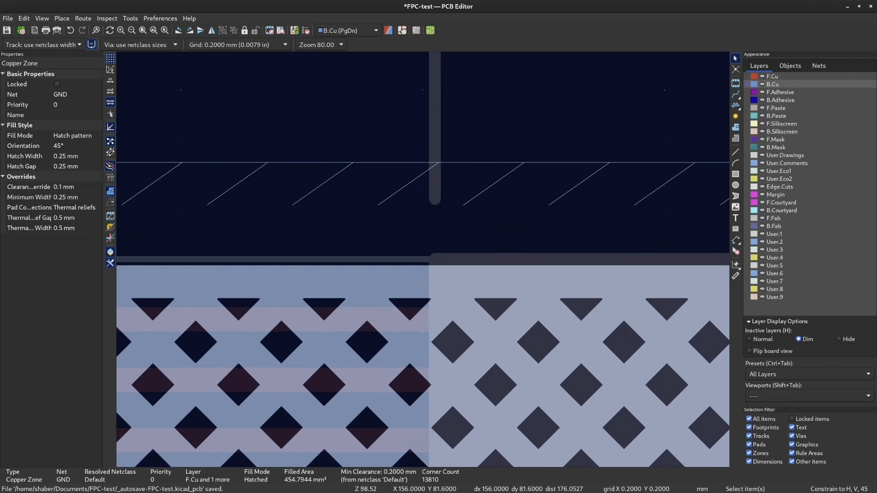
{"action": "key", "text": "Escape"}
Examine the hatched B.Cu fill along the lower board edge and the F.Cu ground fill around the differential pairs and GND pad 40
{"action": "scroll", "coordinate": [411, 405], "scroll_direction": "up", "scroll_amount": 4}
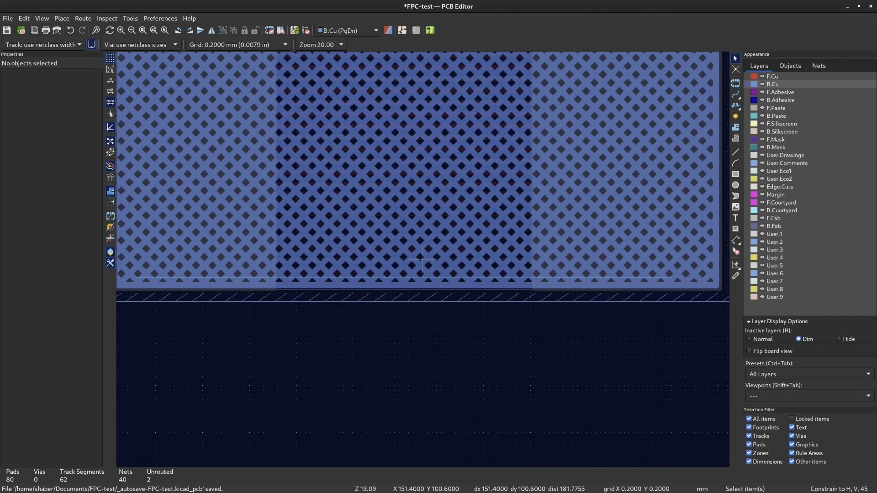
{"action": "scroll", "coordinate": [422, 259], "scroll_direction": "up", "scroll_amount": 5}
{"action": "key", "text": "Page_Up"}
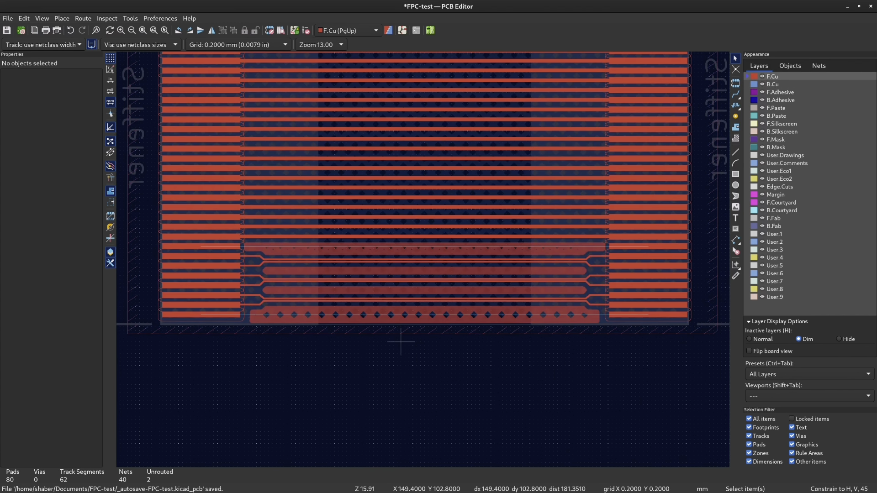
{"action": "scroll", "coordinate": [341, 201], "scroll_direction": "down", "scroll_amount": 4}
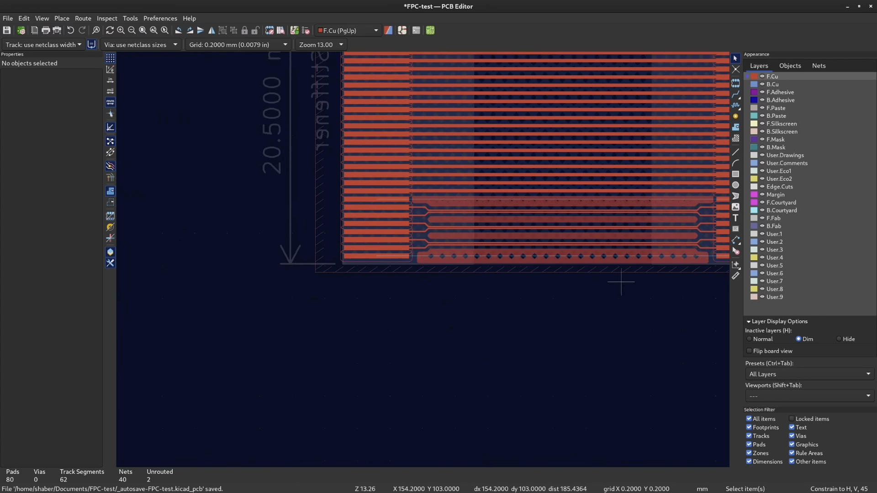
{"action": "scroll", "coordinate": [622, 284], "scroll_direction": "up", "scroll_amount": 4}
{"action": "scroll", "coordinate": [423, 259], "scroll_direction": "down", "scroll_amount": 2}
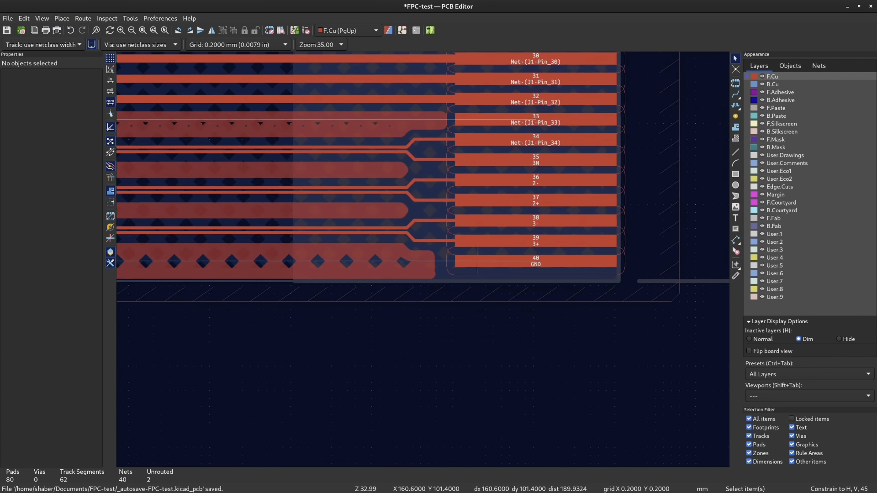
{"action": "scroll", "coordinate": [422, 260], "scroll_direction": "up", "scroll_amount": 2}
{"action": "scroll", "coordinate": [461, 249], "scroll_direction": "down", "scroll_amount": 1}
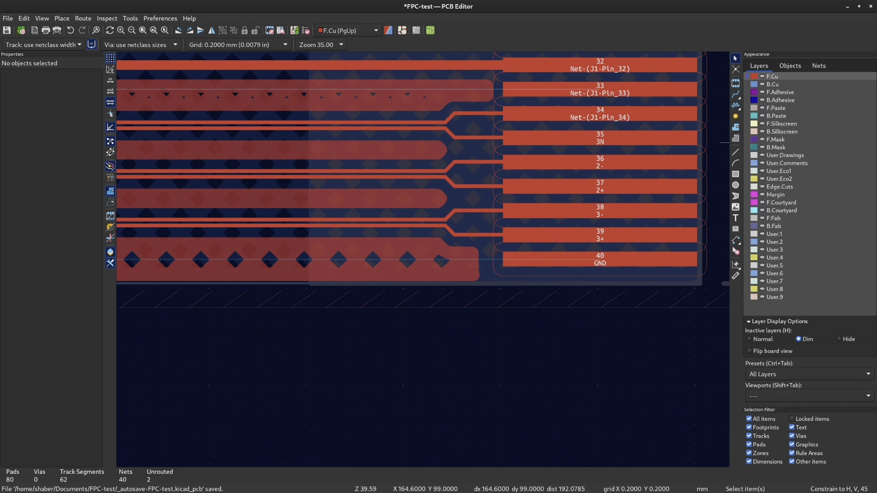
{"action": "scroll", "coordinate": [513, 319], "scroll_direction": "up", "scroll_amount": 1}
{"action": "scroll", "coordinate": [613, 309], "scroll_direction": "up", "scroll_amount": 1}
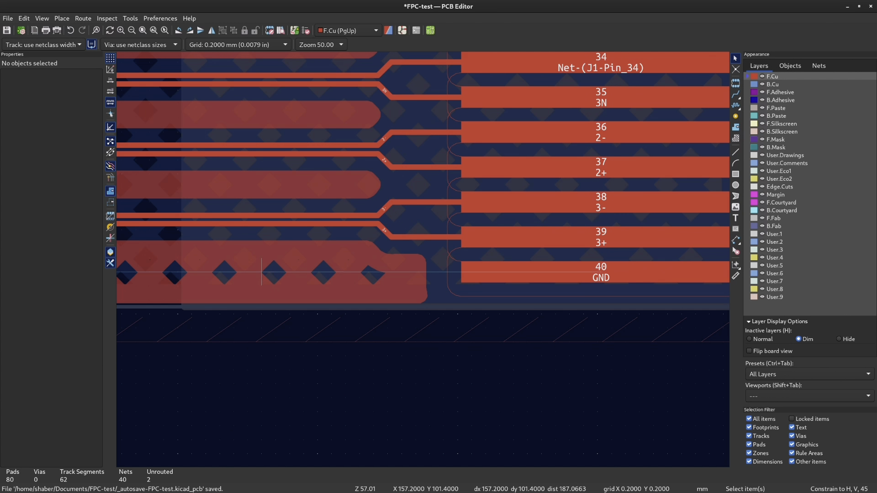
Route short F.Cu GND tracks from pad 40 and from pad 1 at the opposite end into the hatched ground fill
{"action": "key", "text": "x"}
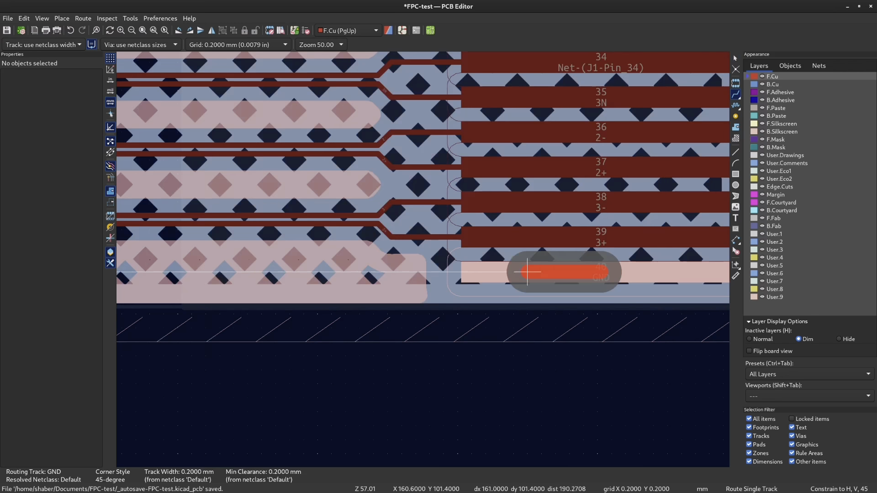
{"action": "key", "text": "Escape"}
{"action": "scroll", "coordinate": [352, 250], "scroll_direction": "down", "scroll_amount": 5}
{"action": "scroll", "coordinate": [417, 255], "scroll_direction": "up", "scroll_amount": 5}
{"action": "left_click", "coordinate": [438, 330]}
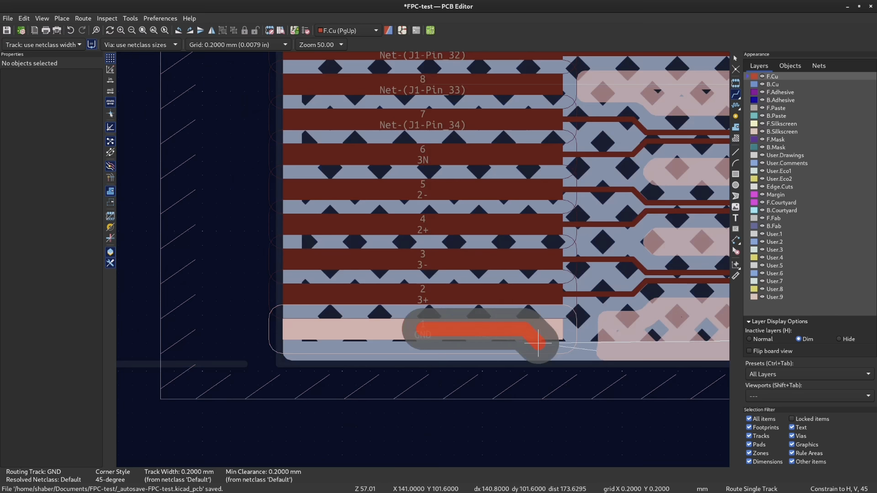
{"action": "double_click", "coordinate": [528, 330]}
{"action": "scroll", "coordinate": [421, 254], "scroll_direction": "down", "scroll_amount": 2}
{"action": "scroll", "coordinate": [415, 255], "scroll_direction": "up", "scroll_amount": 2}
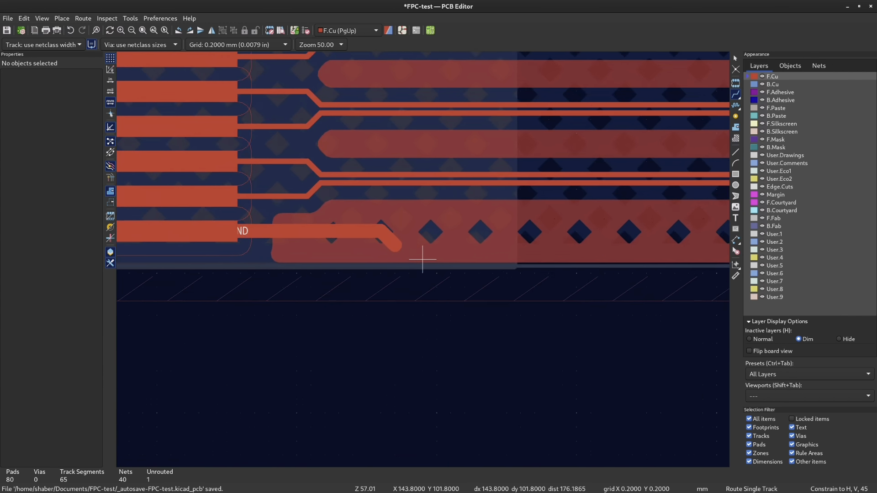
Try a GND via in the lower ground fill beside the pad 1 track, check its properties and delete it
{"action": "scroll", "coordinate": [417, 255], "scroll_direction": "down", "scroll_amount": 3}
{"action": "scroll", "coordinate": [422, 259], "scroll_direction": "up", "scroll_amount": 3}
{"action": "scroll", "coordinate": [394, 245], "scroll_direction": "down", "scroll_amount": 2}
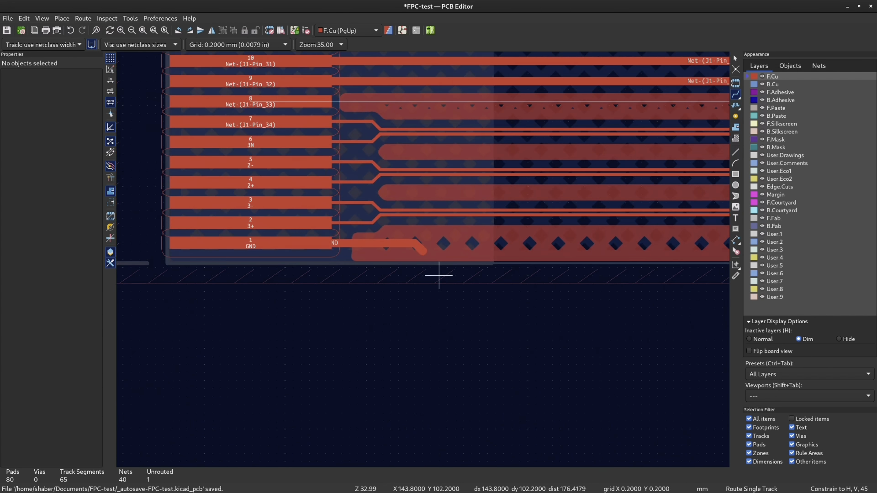
{"action": "scroll", "coordinate": [454, 254], "scroll_direction": "up", "scroll_amount": 1}
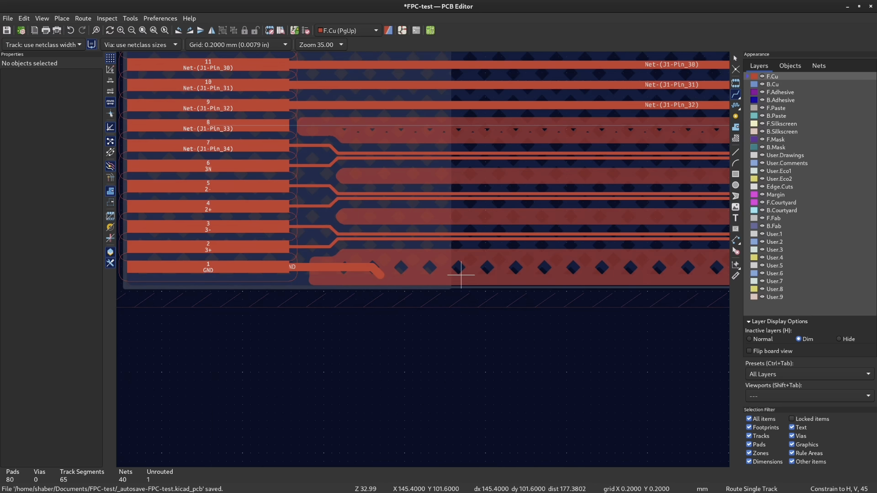
{"action": "key", "text": "Page_Down"}
{"action": "key", "text": "Page_Up"}
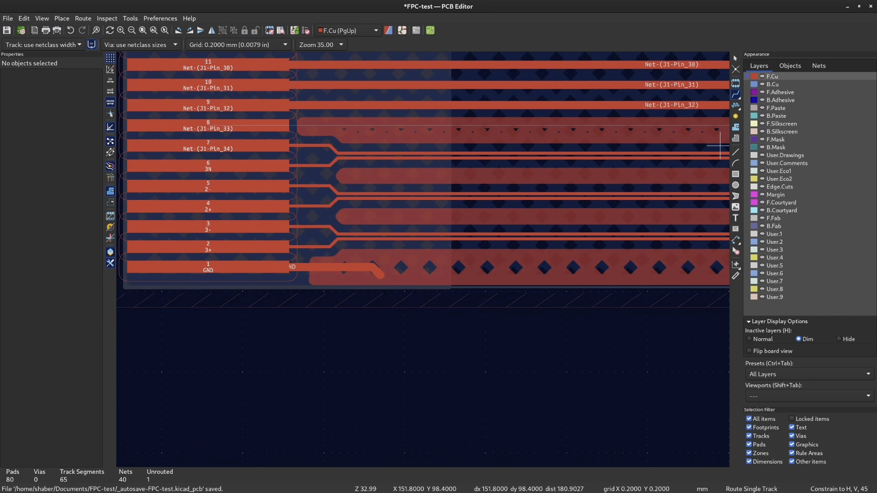
{"action": "left_click", "coordinate": [735, 116]}
{"action": "scroll", "coordinate": [429, 282], "scroll_direction": "up", "scroll_amount": 3}
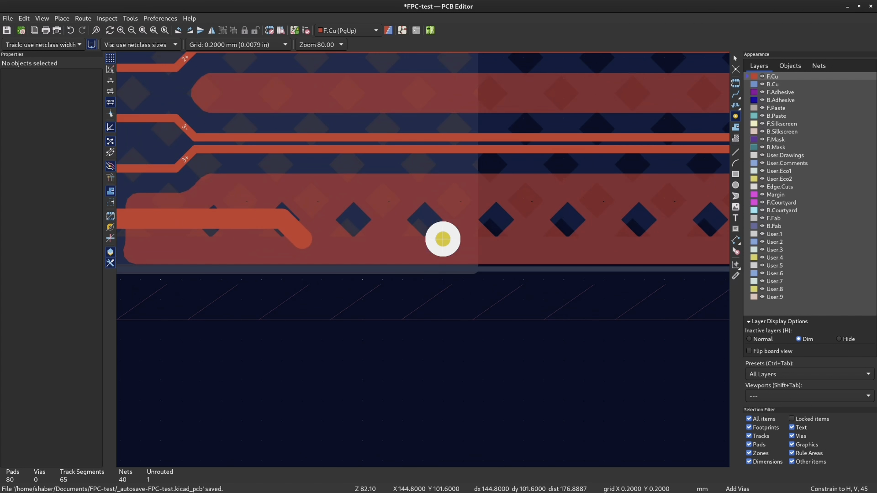
{"action": "left_click", "coordinate": [443, 218]}
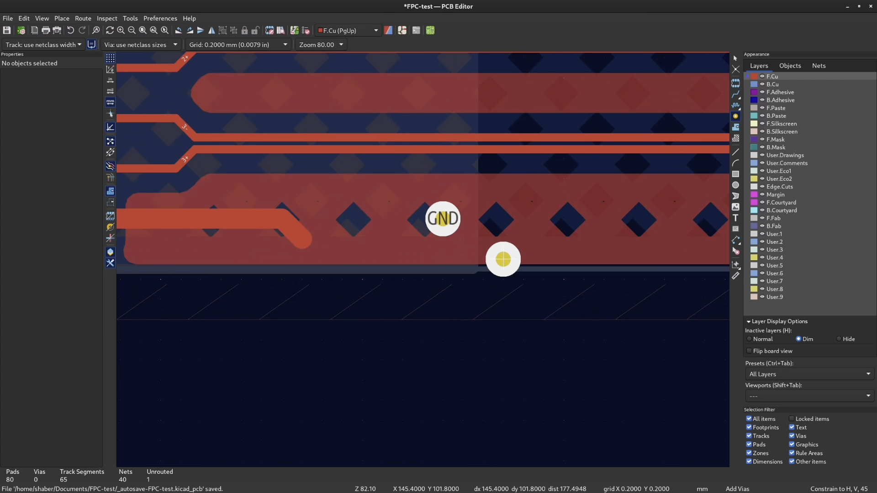
{"action": "key", "text": "Escape"}
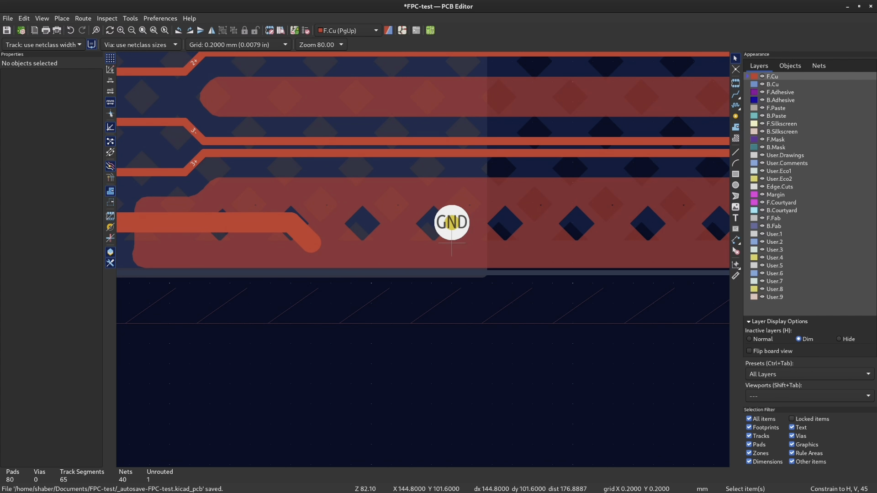
{"action": "left_click", "coordinate": [451, 223]}
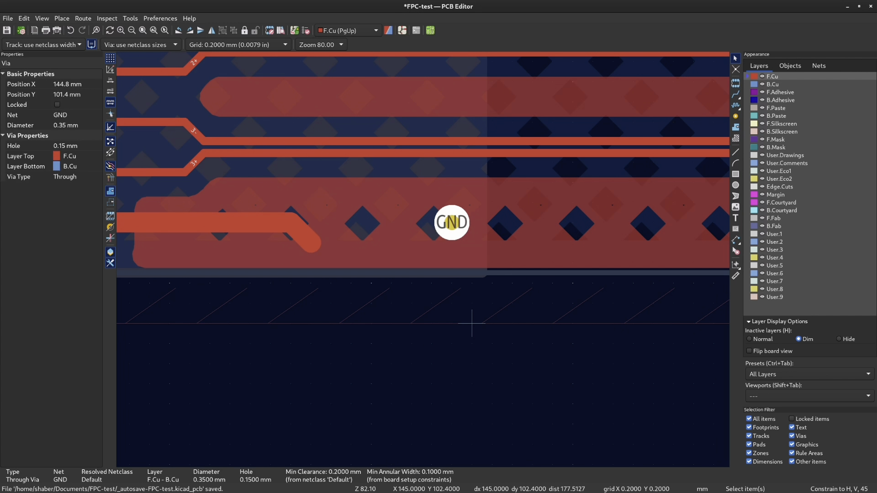
{"action": "key", "text": "Delete"}
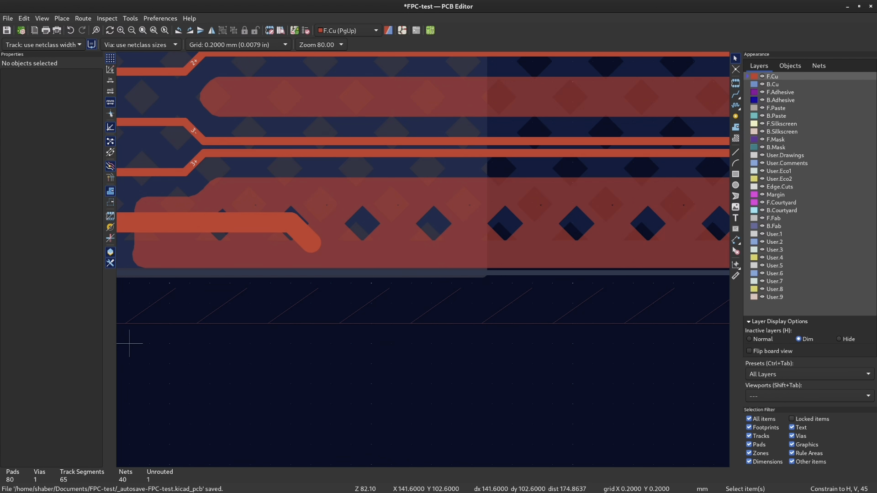
Check the Default netclass via size and hole against the minimum hole and pad size on PCBWay's flexible PCB page
{"action": "key", "text": "alt+Tab"}
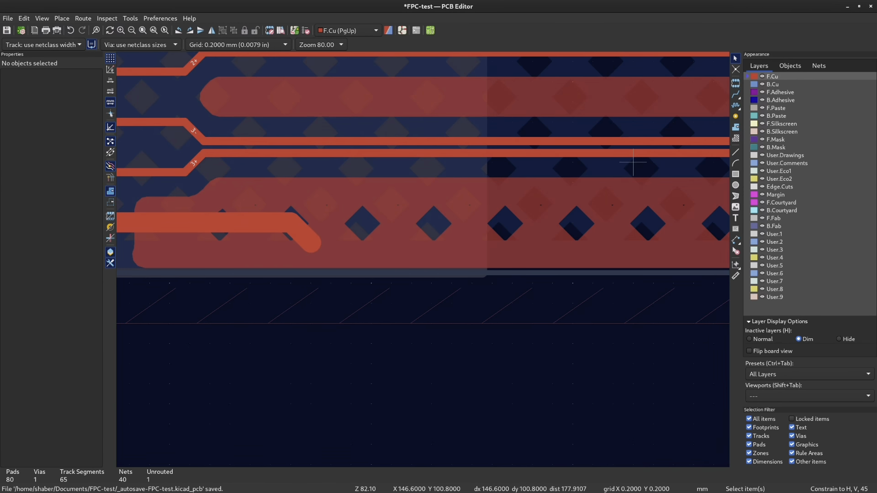
{"action": "left_click", "coordinate": [21, 31]}
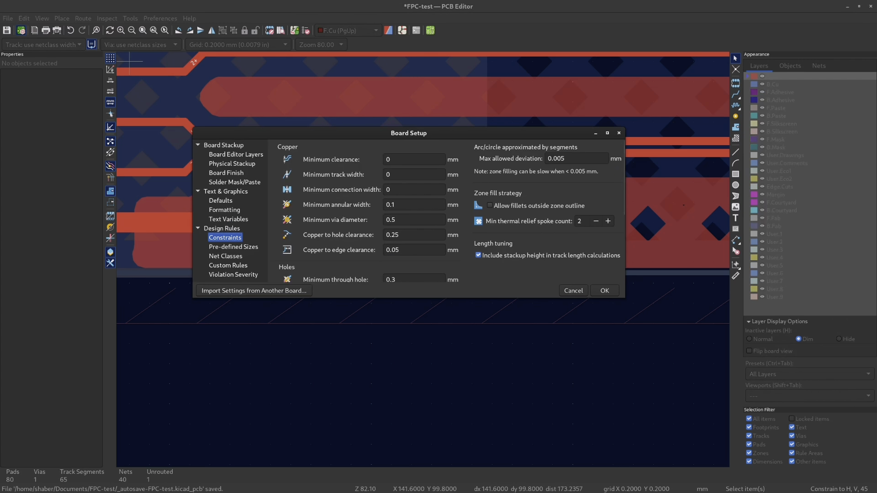
{"action": "left_click", "coordinate": [225, 256]}
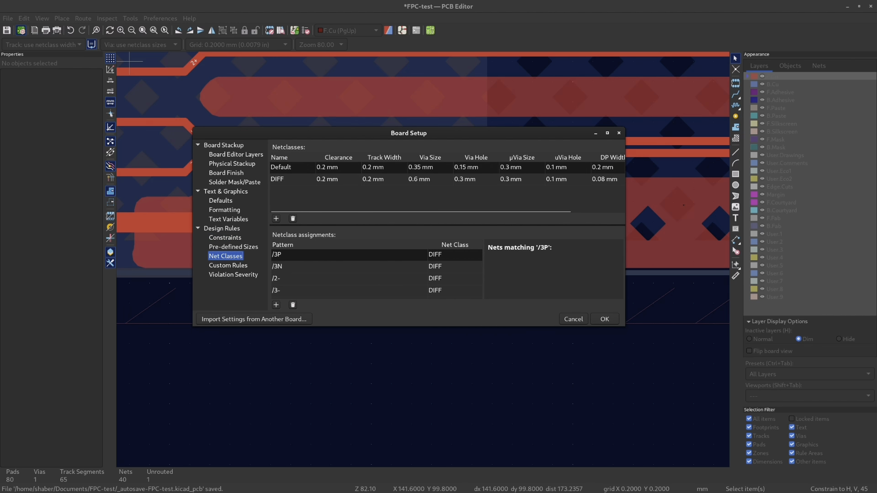
{"action": "double_click", "coordinate": [462, 168]}
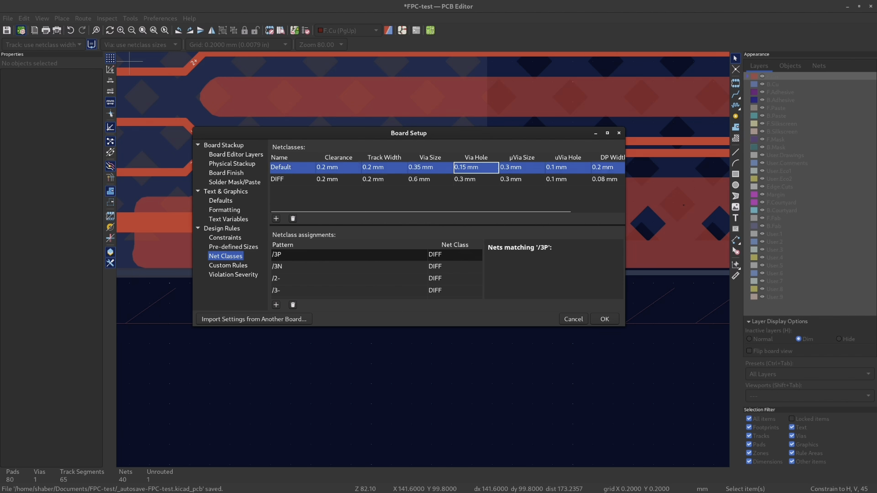
{"action": "left_click", "coordinate": [462, 168]}
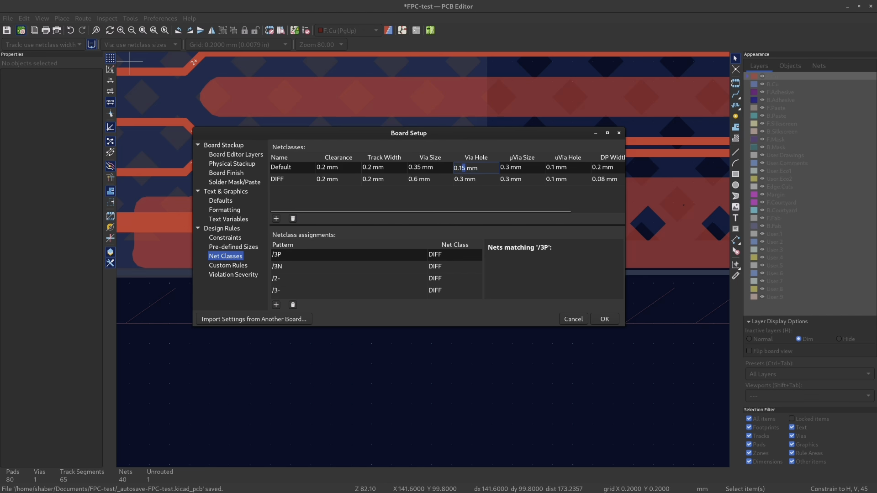
{"action": "left_click_drag", "start_coordinate": [0, 77], "coordinate": [494, 93]}
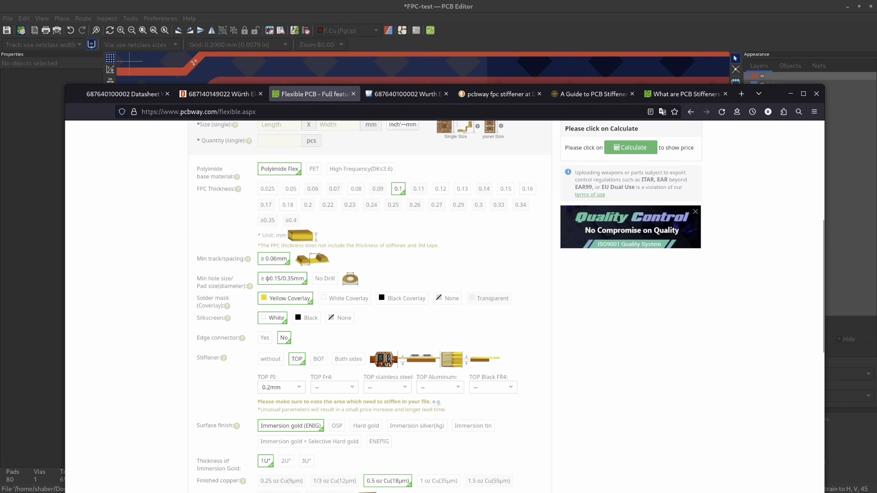
{"action": "left_click_drag", "start_coordinate": [773, 94], "coordinate": [736, 247]}
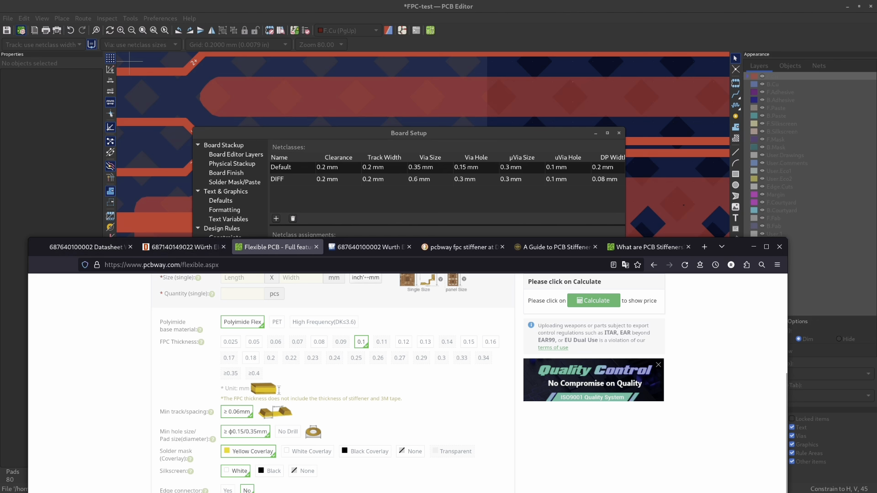
{"action": "left_click", "coordinate": [754, 246]}
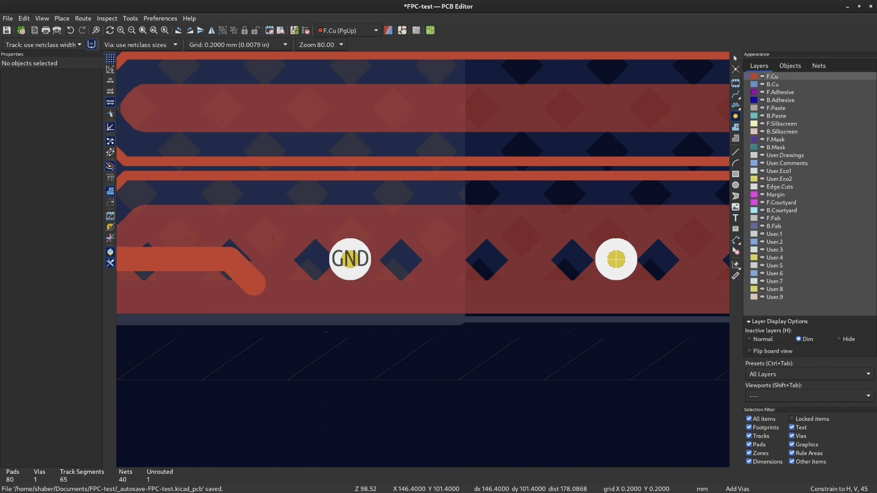
Place five GND vias along the lower F.Cu ground fill between the pad 1 and pad 40 tracks, and check them on B.Cu
{"action": "scroll", "coordinate": [616, 284], "scroll_direction": "down", "scroll_amount": 3}
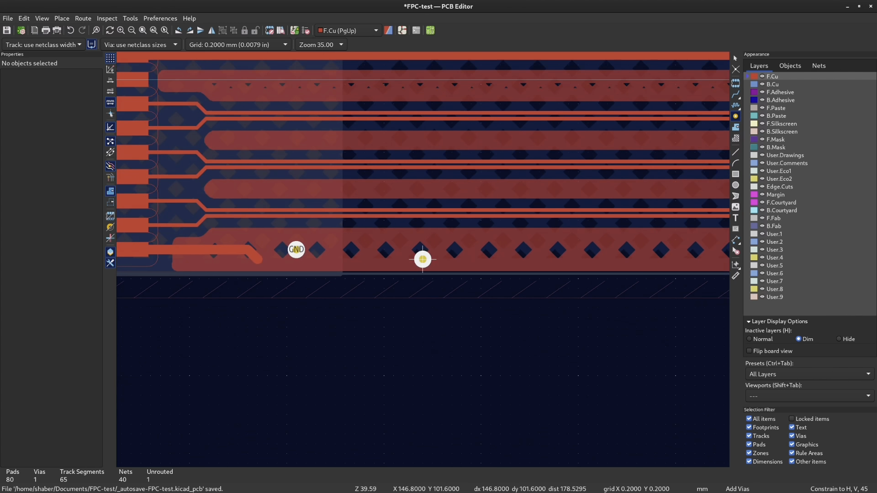
{"action": "scroll", "coordinate": [420, 256], "scroll_direction": "up", "scroll_amount": 2}
{"action": "scroll", "coordinate": [473, 242], "scroll_direction": "down", "scroll_amount": 4}
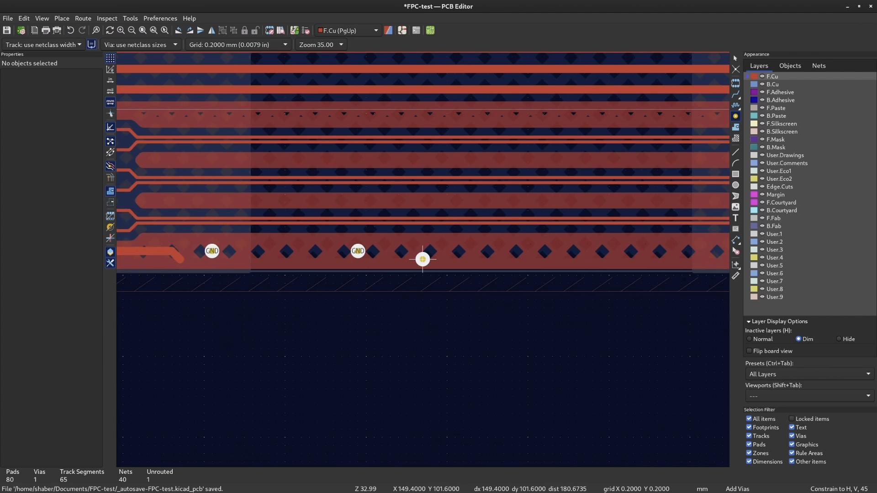
{"action": "scroll", "coordinate": [420, 257], "scroll_direction": "up", "scroll_amount": 2}
{"action": "scroll", "coordinate": [367, 259], "scroll_direction": "up", "scroll_amount": 2}
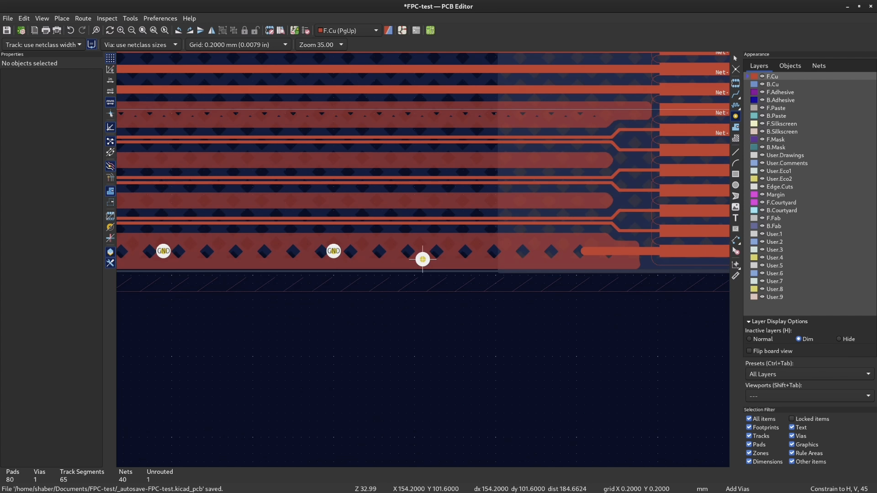
{"action": "key", "text": "Escape"}
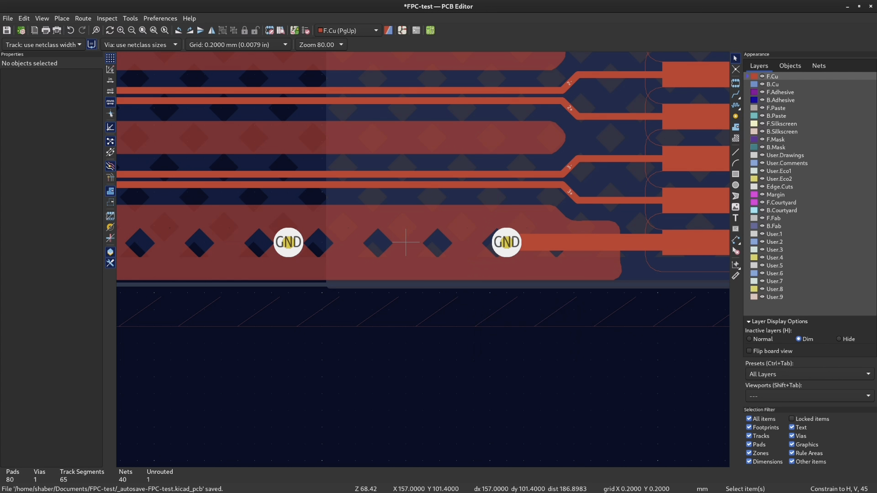
{"action": "key", "text": "Page_Down"}
{"action": "scroll", "coordinate": [431, 277], "scroll_direction": "down", "scroll_amount": 3}
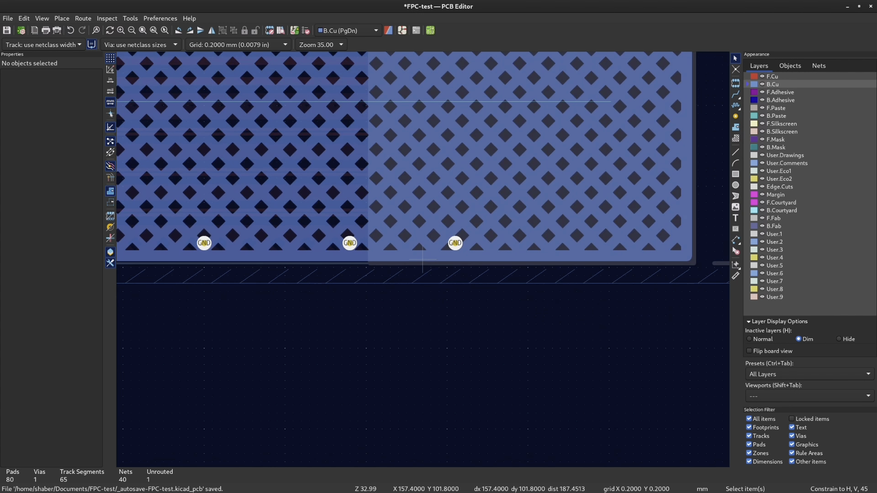
Refill all zones, and check the five lower GND vias against the fills on B.Cu and F.Cu
{"action": "key", "text": "b"}
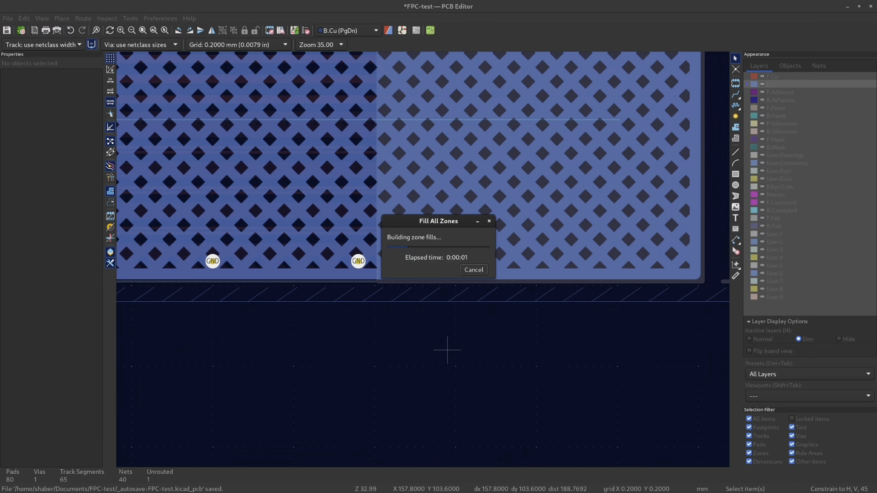
{"action": "middle_click_drag", "start_coordinate": [228, 253], "coordinate": [496, 278]}
{"action": "scroll", "coordinate": [496, 277], "scroll_direction": "down", "scroll_amount": 2}
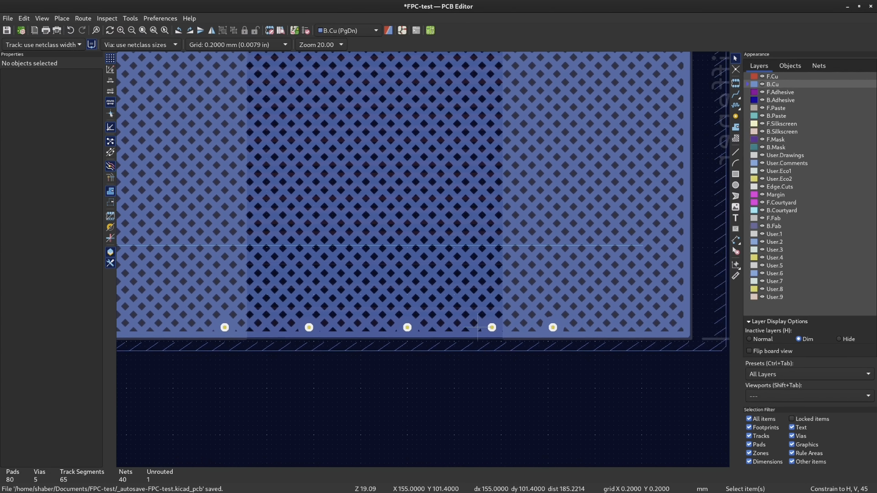
{"action": "scroll", "coordinate": [479, 272], "scroll_direction": "up", "scroll_amount": 2}
{"action": "scroll", "coordinate": [455, 259], "scroll_direction": "down", "scroll_amount": 5}
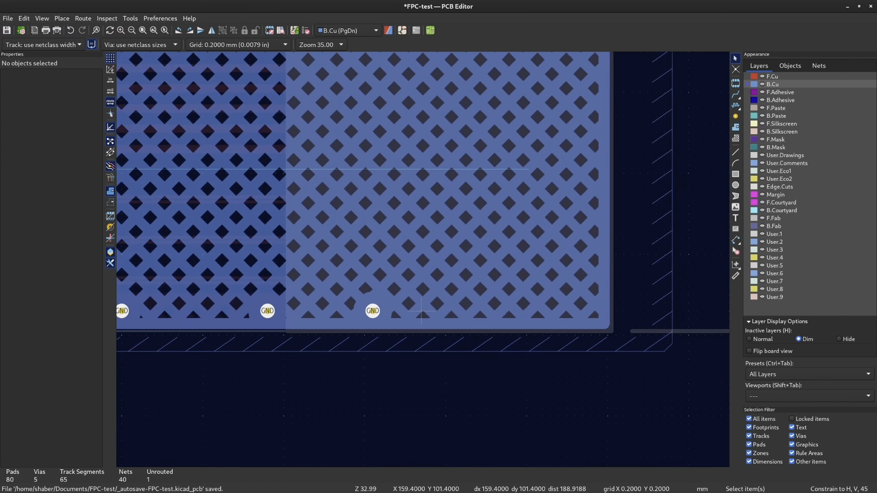
{"action": "key", "text": "Page_Up"}
{"action": "scroll", "coordinate": [554, 215], "scroll_direction": "down", "scroll_amount": 1}
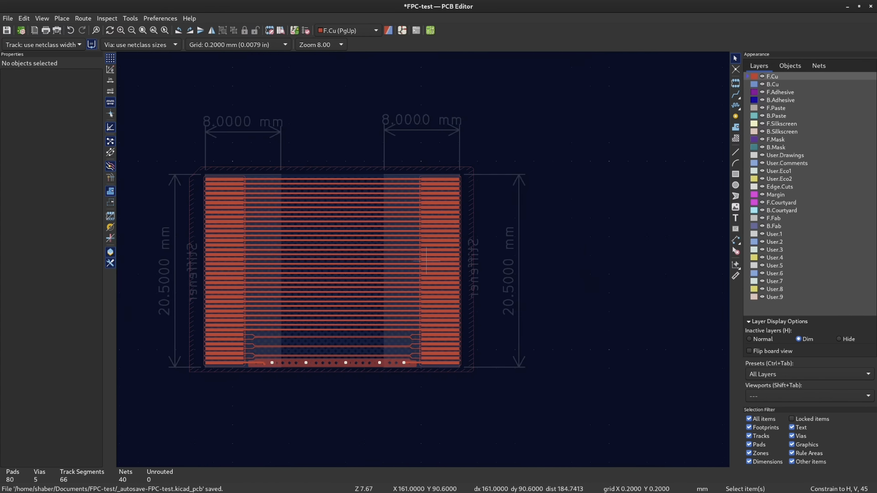
{"action": "middle_click_drag", "start_coordinate": [504, 213], "coordinate": [558, 202]}
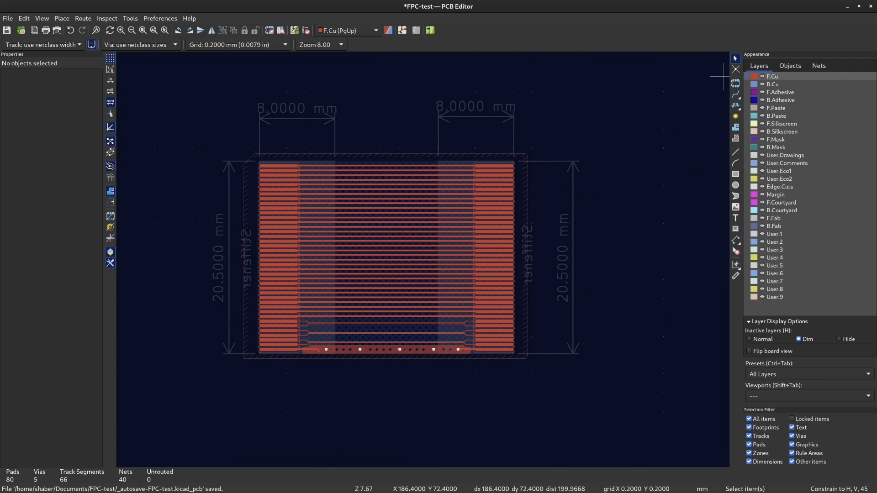
Add an aligned dimension on F.Silkscreen for the full board width, placed above the stiffener width dimensions
{"action": "left_click", "coordinate": [782, 123]}
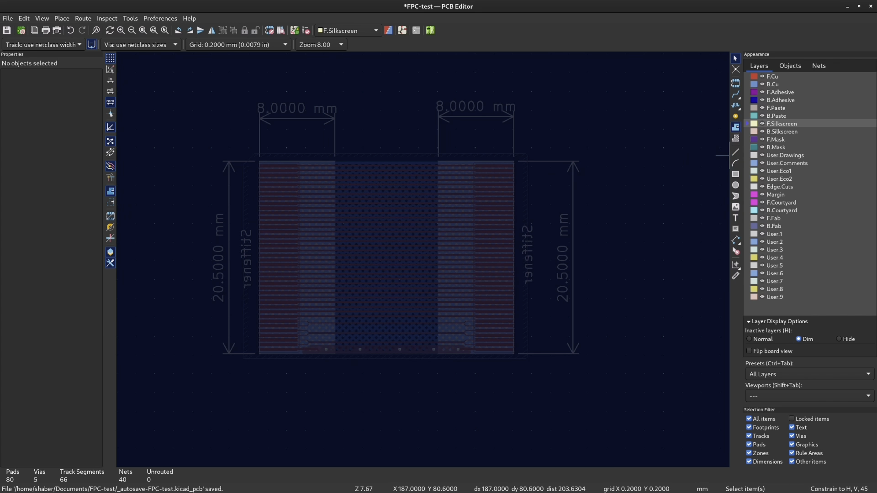
{"action": "left_click", "coordinate": [735, 240]}
{"action": "scroll", "coordinate": [336, 162], "scroll_direction": "up", "scroll_amount": 6}
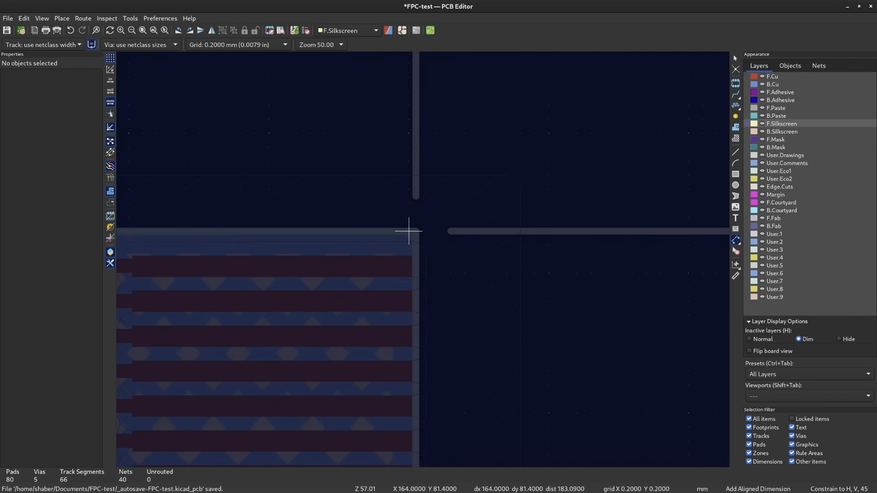
{"action": "key", "text": "h"}
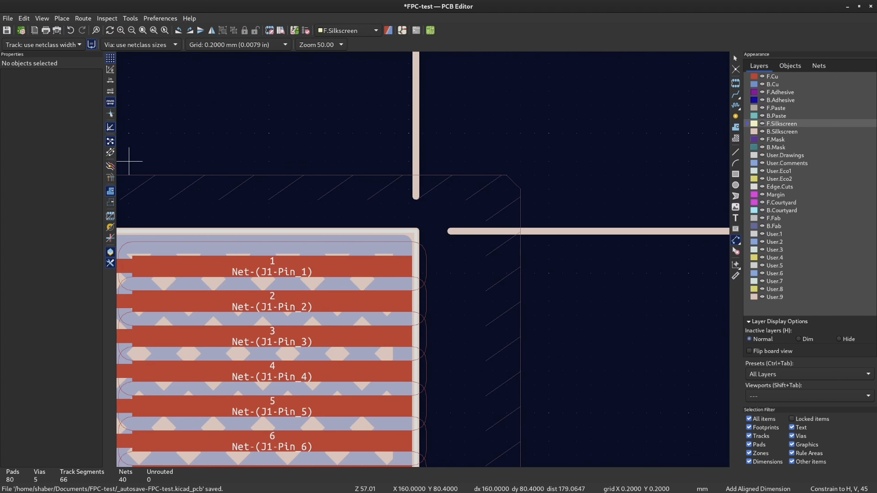
{"action": "left_click", "coordinate": [416, 231]}
{"action": "scroll", "coordinate": [410, 242], "scroll_direction": "down", "scroll_amount": 4}
{"action": "scroll", "coordinate": [237, 229], "scroll_direction": "up", "scroll_amount": 2}
{"action": "left_click", "coordinate": [172, 278]}
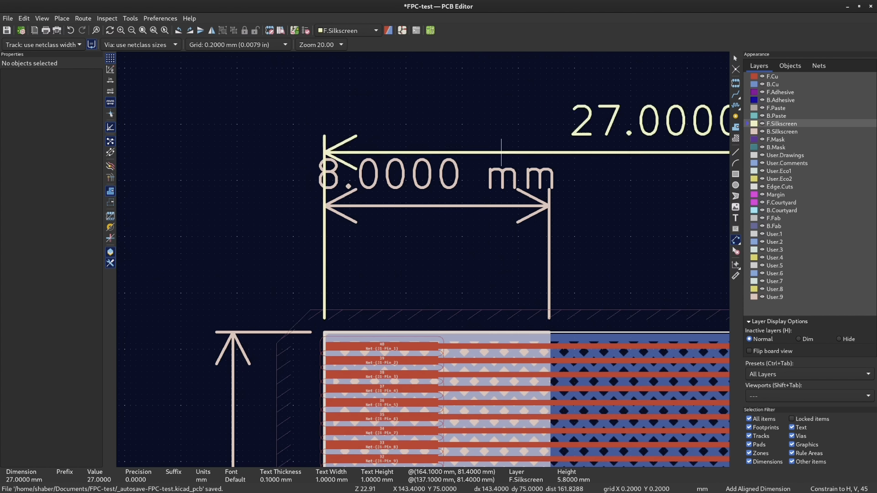
{"action": "scroll", "coordinate": [252, 150], "scroll_direction": "down", "scroll_amount": 1}
{"action": "left_click", "coordinate": [422, 239]}
Add an aligned F.Silkscreen dimension for the full board height, outside the stiffener height dimension on the board's right side
{"action": "scroll", "coordinate": [422, 239], "scroll_direction": "down", "scroll_amount": 2}
{"action": "scroll", "coordinate": [444, 299], "scroll_direction": "up", "scroll_amount": 2}
{"action": "left_click", "coordinate": [445, 159]}
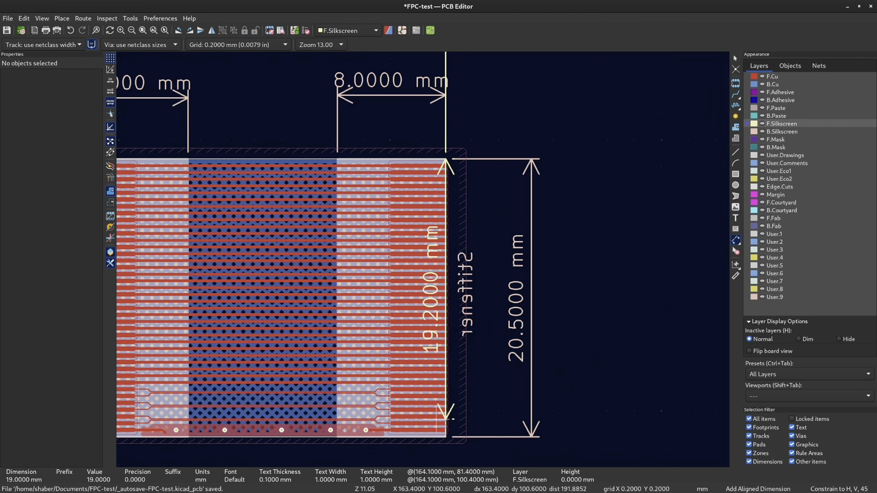
{"action": "left_click", "coordinate": [446, 437]}
{"action": "left_click", "coordinate": [686, 429]}
{"action": "right_click", "coordinate": [628, 146]}
{"action": "left_click", "coordinate": [635, 152]}
{"action": "scroll", "coordinate": [514, 199], "scroll_direction": "down", "scroll_amount": 4}
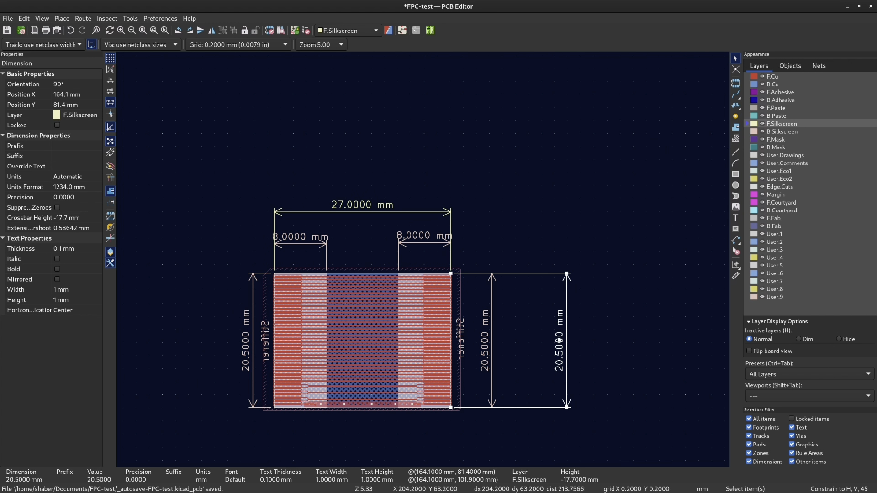
{"action": "left_click", "coordinate": [465, 227]}
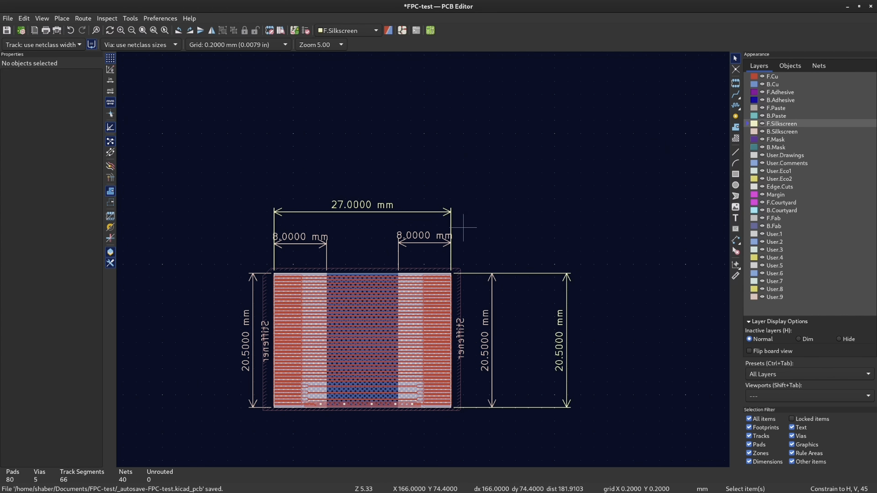
Check the stiffener dimensions on B.Silkscreen and the board dimensions on F.Silkscreen with inactive layers dimmed, and save the board
{"action": "middle_click_drag", "start_coordinate": [464, 227], "coordinate": [489, 208]}
{"action": "scroll", "coordinate": [375, 232], "scroll_direction": "up", "scroll_amount": 2}
{"action": "left_click", "coordinate": [782, 132]}
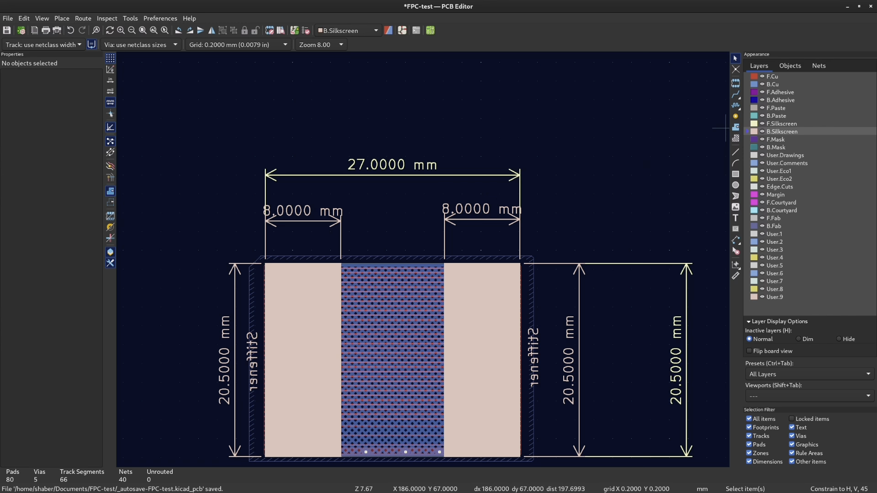
{"action": "middle_click_drag", "start_coordinate": [402, 236], "coordinate": [406, 212]}
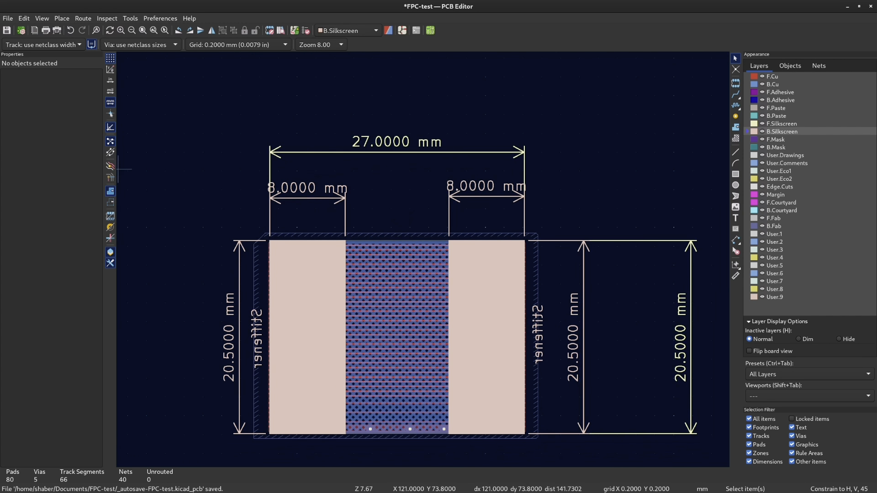
{"action": "key", "text": "h"}
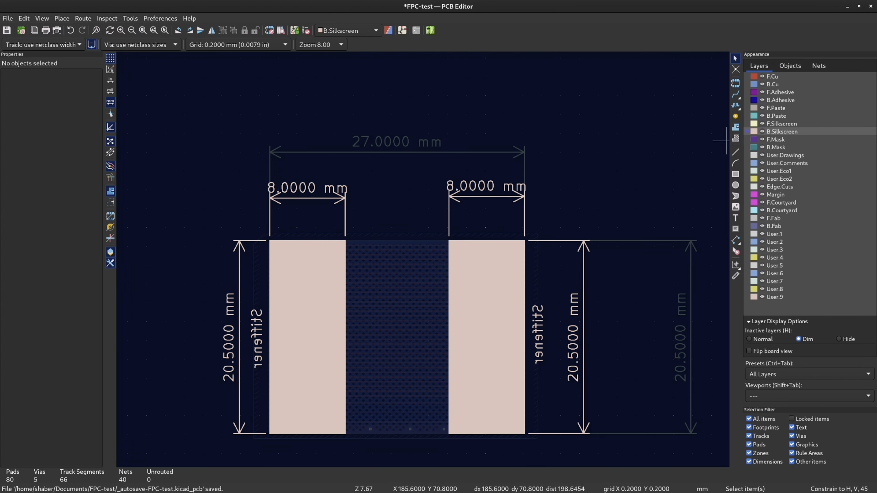
{"action": "left_click", "coordinate": [781, 124]}
{"action": "middle_click_drag", "start_coordinate": [647, 348], "coordinate": [614, 317]}
{"action": "scroll", "coordinate": [457, 225], "scroll_direction": "down", "scroll_amount": 1}
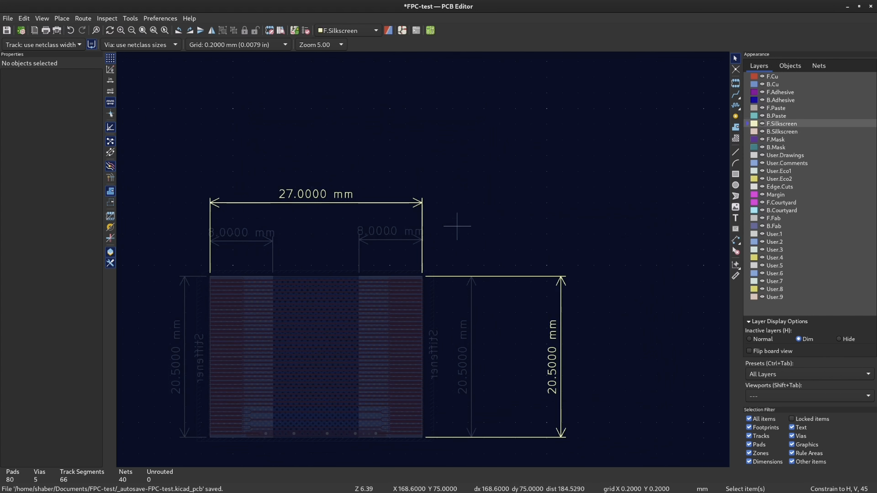
{"action": "middle_click_drag", "start_coordinate": [456, 225], "coordinate": [558, 123]}
{"action": "key", "text": "ctrl+s"}
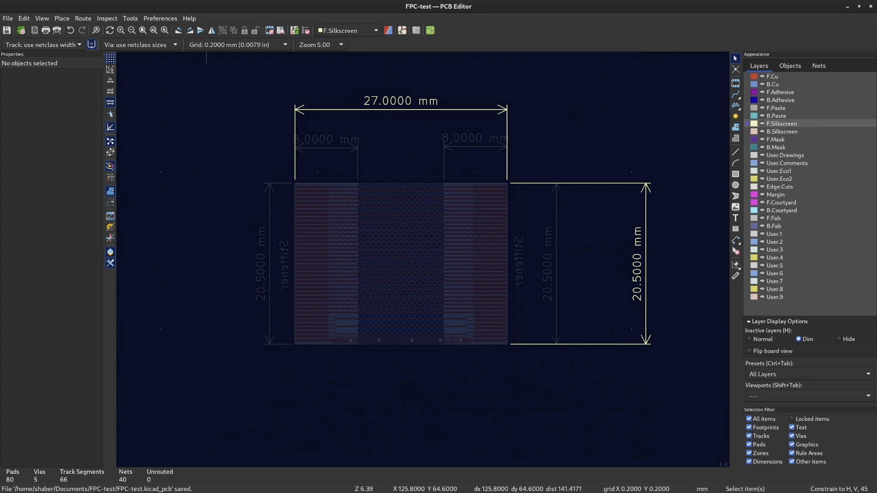
Open the Gerber plot settings and choose the project's gerber folder as output directory, using a relative path
{"action": "left_click", "coordinate": [8, 18]}
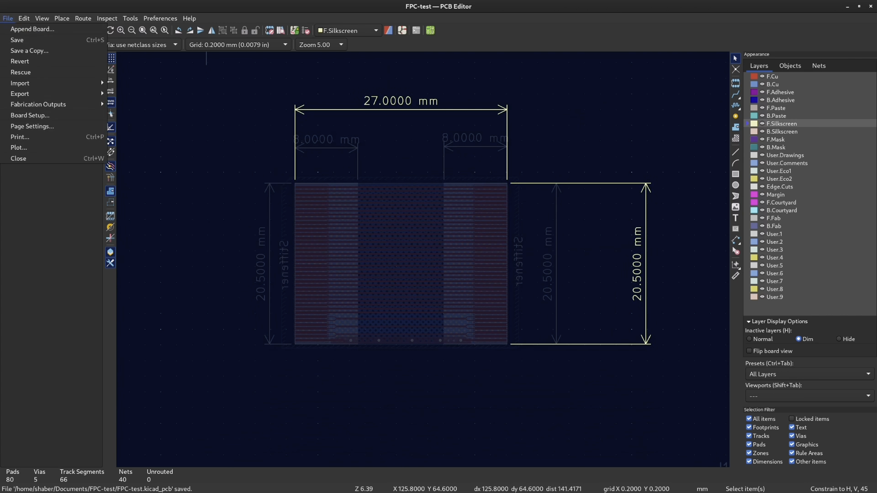
{"action": "mouse_move", "coordinate": [55, 104]}
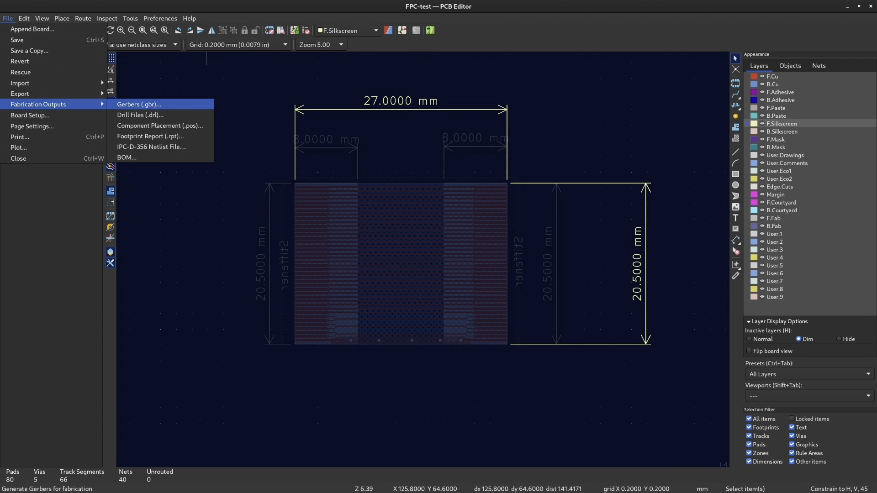
{"action": "left_click", "coordinate": [137, 105]}
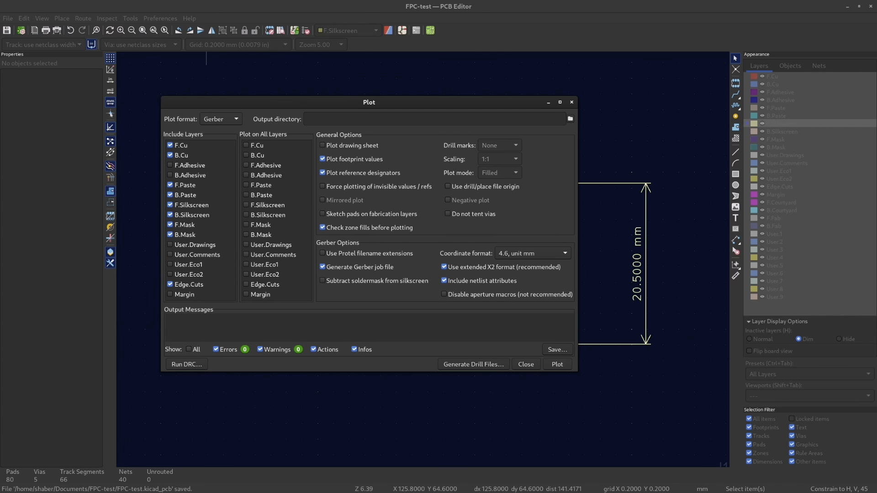
{"action": "left_click", "coordinate": [570, 119]}
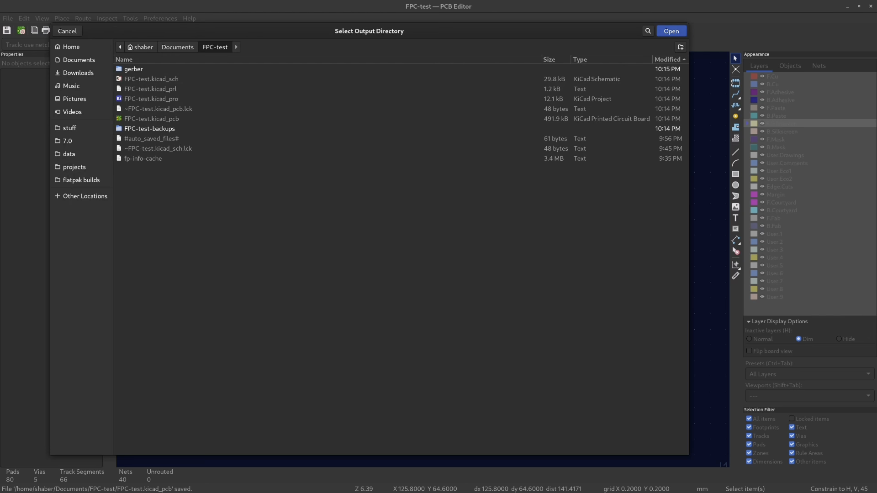
{"action": "left_click_drag", "start_coordinate": [319, 31], "coordinate": [546, 188]}
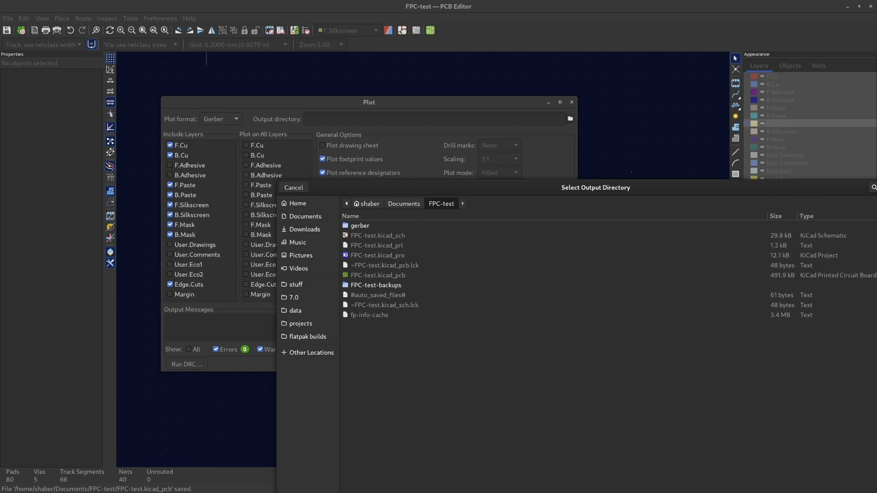
{"action": "double_click", "coordinate": [360, 226]}
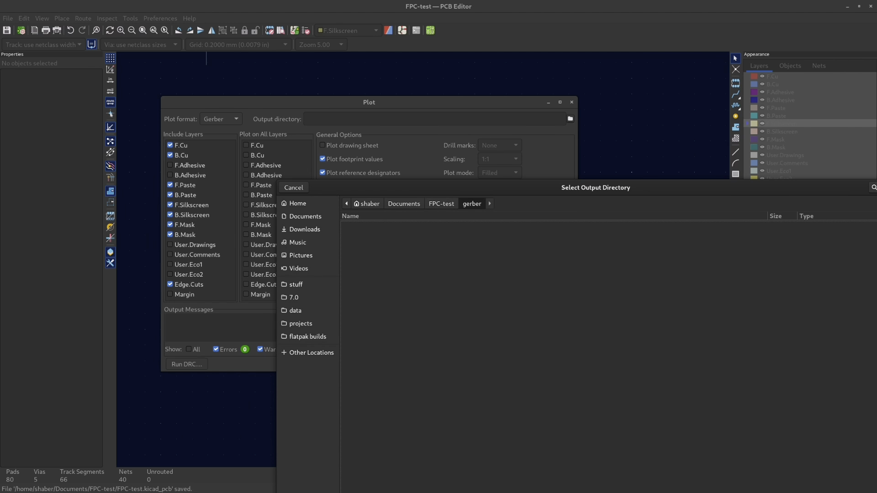
{"action": "left_click_drag", "start_coordinate": [457, 188], "coordinate": [228, 185]}
{"action": "left_click", "coordinate": [670, 185]}
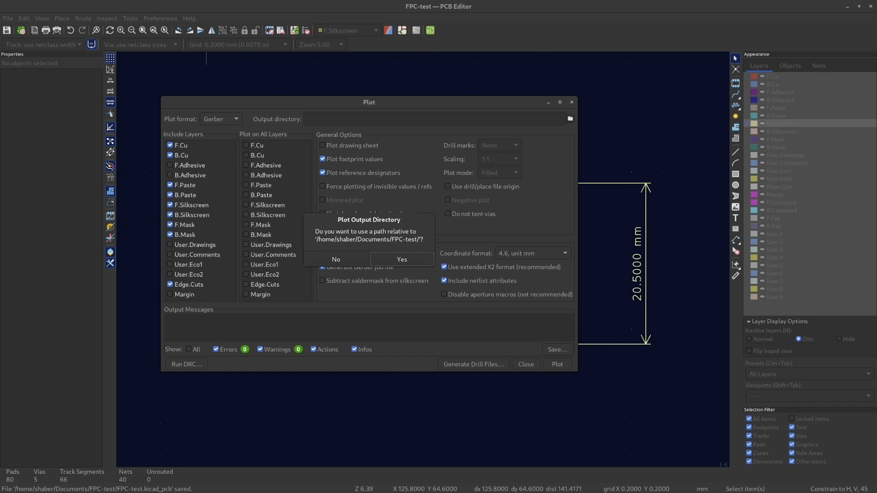
{"action": "key", "text": "Return"}
{"action": "left_click_drag", "start_coordinate": [369, 103], "coordinate": [345, 105]}
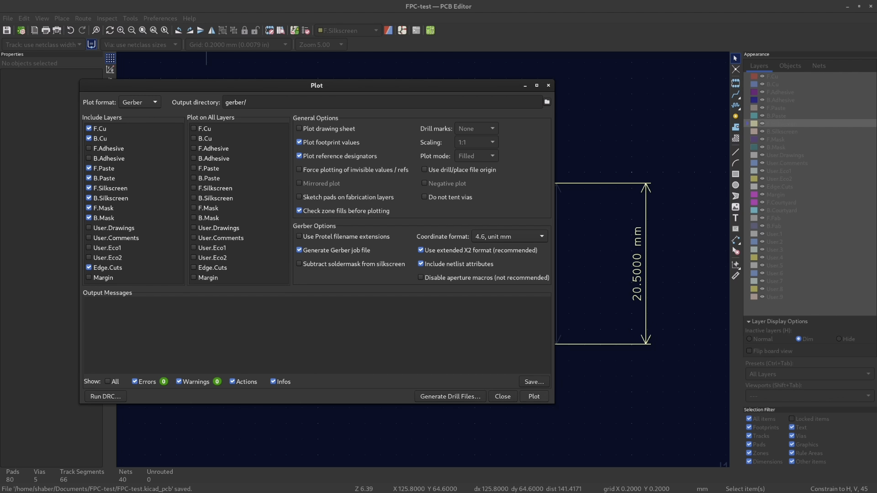
Plot the Gerber files with the zones refilled, and generate the Excellon drill files into gerber/
{"action": "key", "text": "Return"}
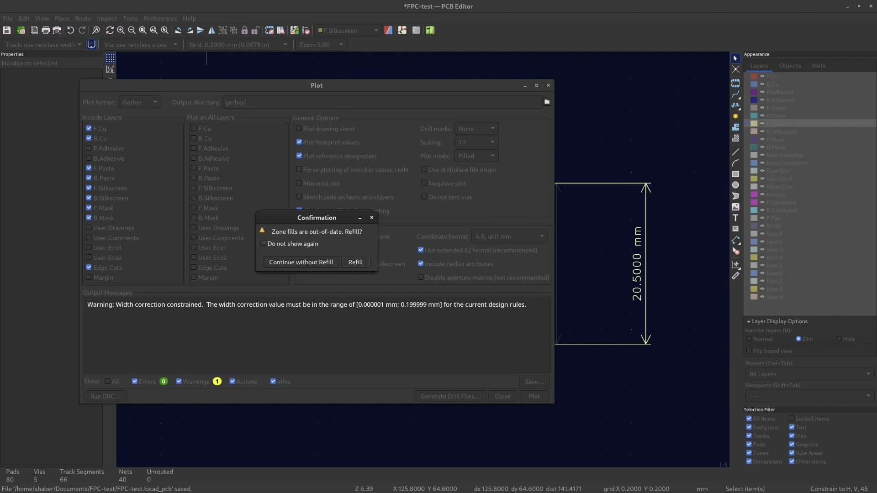
{"action": "key", "text": "Return"}
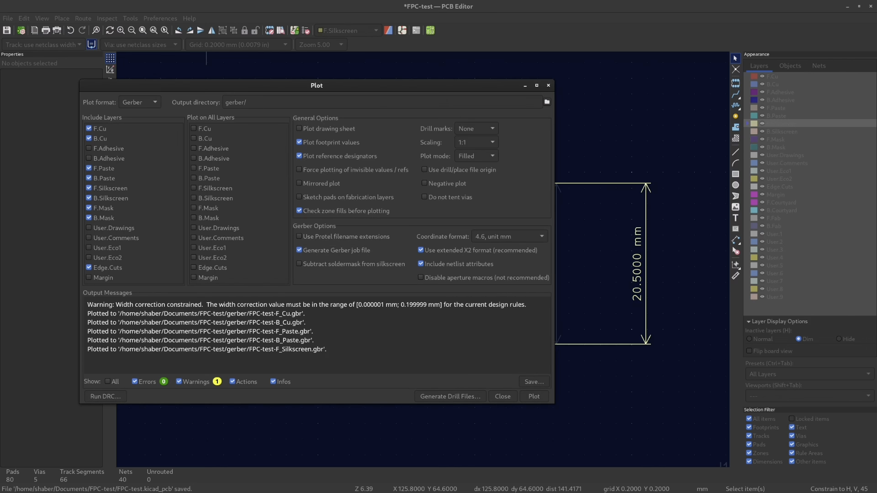
{"action": "left_click", "coordinate": [449, 396]}
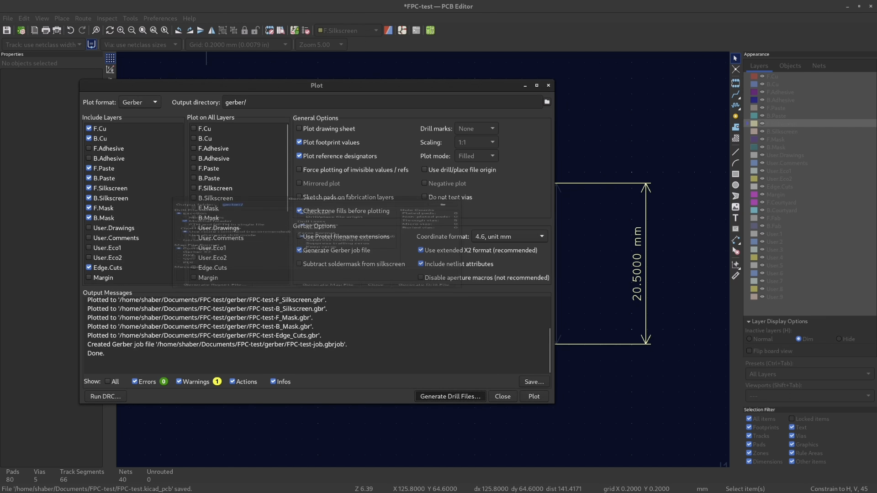
{"action": "key", "text": "Return"}
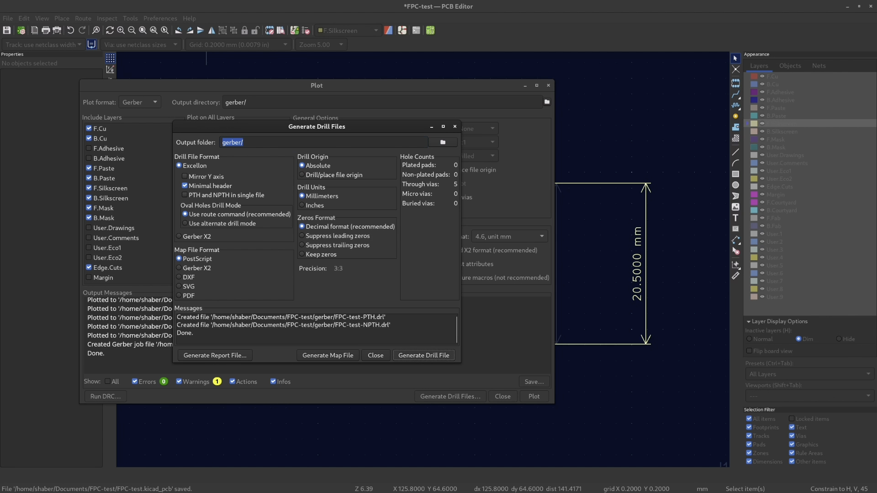
{"action": "key", "text": "Escape"}
{"action": "key", "text": "Escape"}
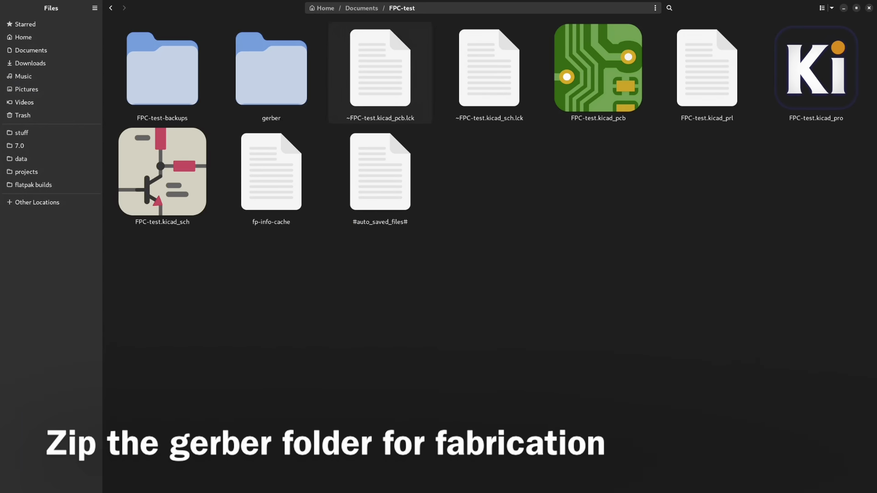
Switch to Files, check the gerber folder's contents and compress the folder into a zip archive for fabrication
{"action": "key", "text": "Return"}
{"action": "key", "text": "alt+Left"}
{"action": "key", "text": "shift+F10"}
{"action": "key", "text": "Up"}
{"action": "key", "text": "Return"}
{"action": "key", "text": "Return"}
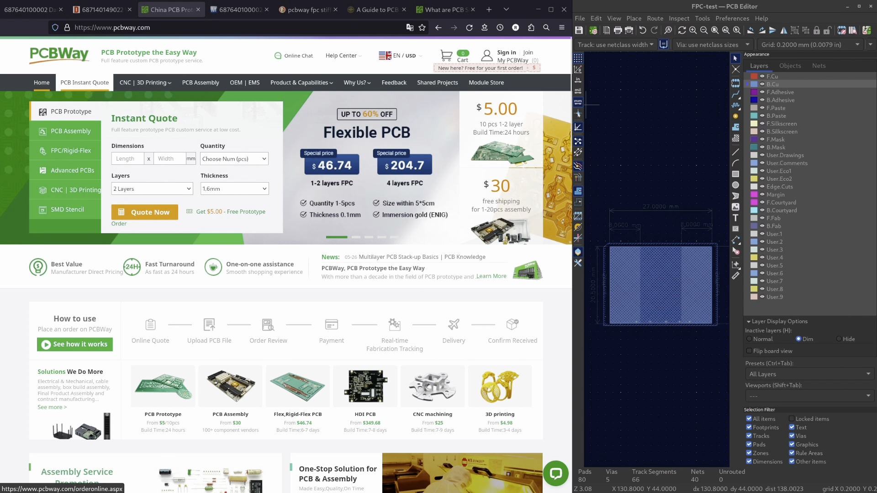
Switch to PCBWay in the browser, open the FPC/Rigid-Flex instant quote form and look through its flexible PCB options
{"action": "left_click", "coordinate": [85, 82]}
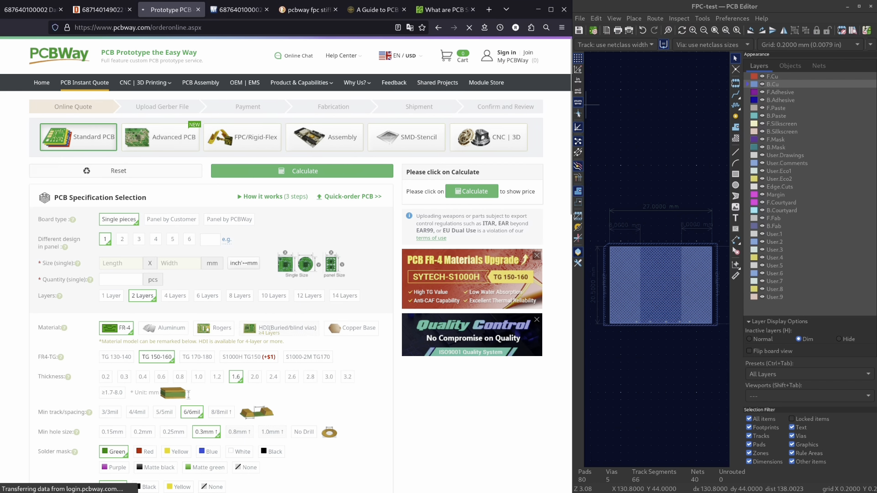
{"action": "left_click", "coordinate": [242, 137]}
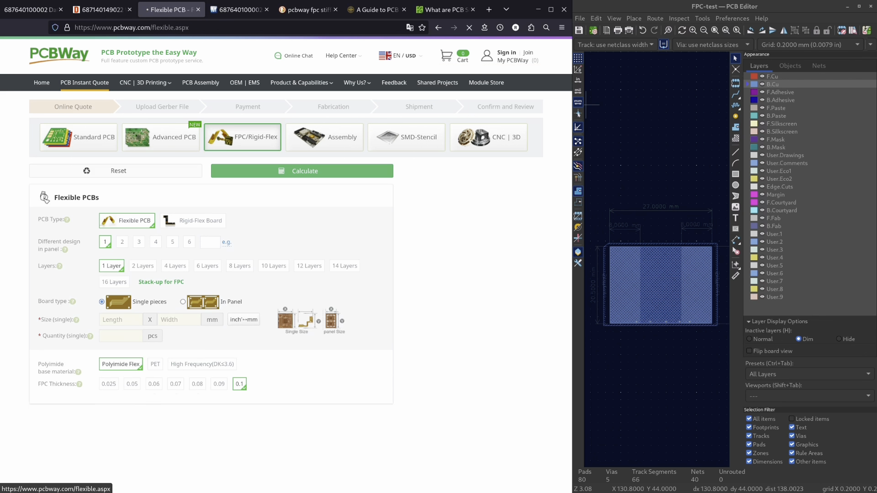
{"action": "scroll", "coordinate": [157, 82], "scroll_direction": "down", "scroll_amount": 8}
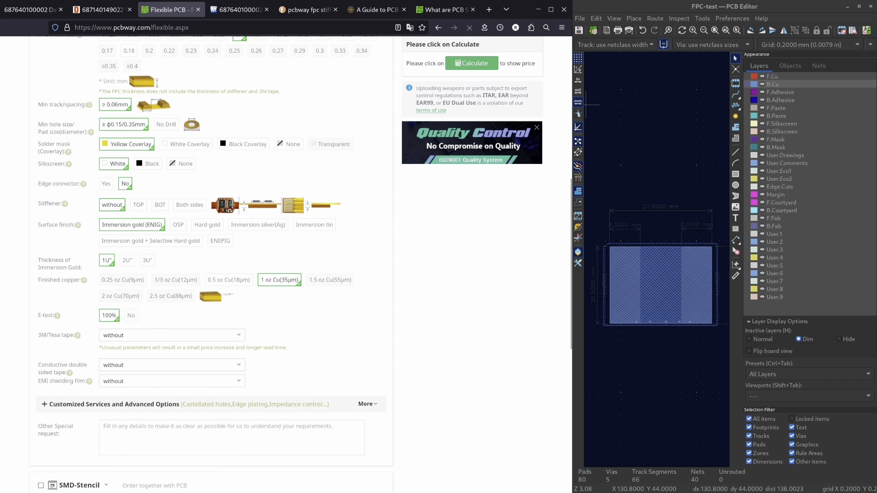
{"action": "scroll", "coordinate": [210, 265], "scroll_direction": "up", "scroll_amount": 7}
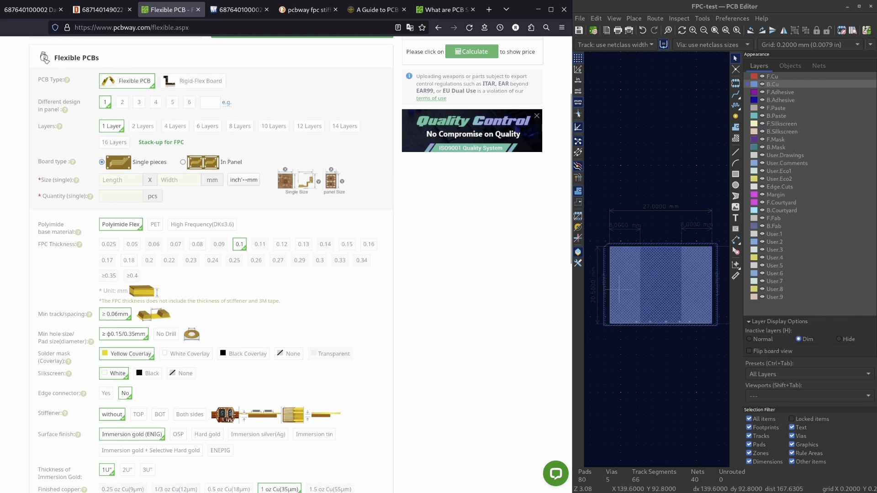
Set the flexible PCB order to 2 layers and try to calculate the price
{"action": "scroll", "coordinate": [200, 150], "scroll_direction": "up", "scroll_amount": 2}
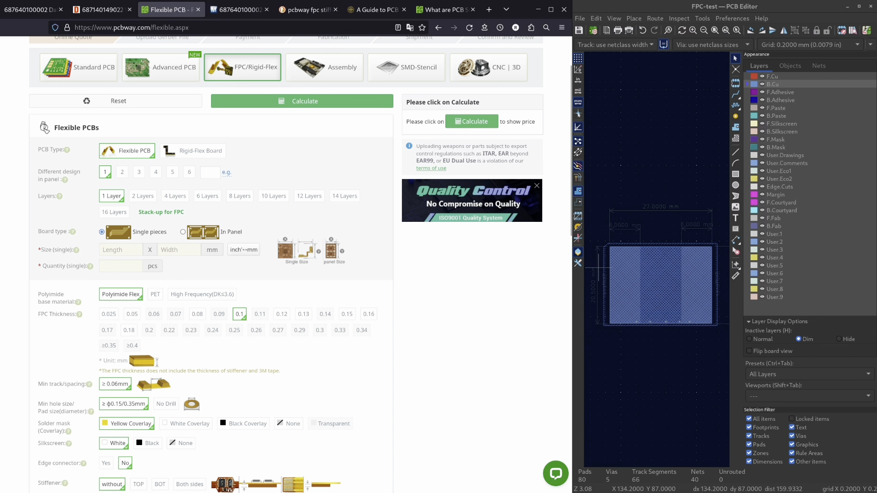
{"action": "left_click", "coordinate": [143, 197]}
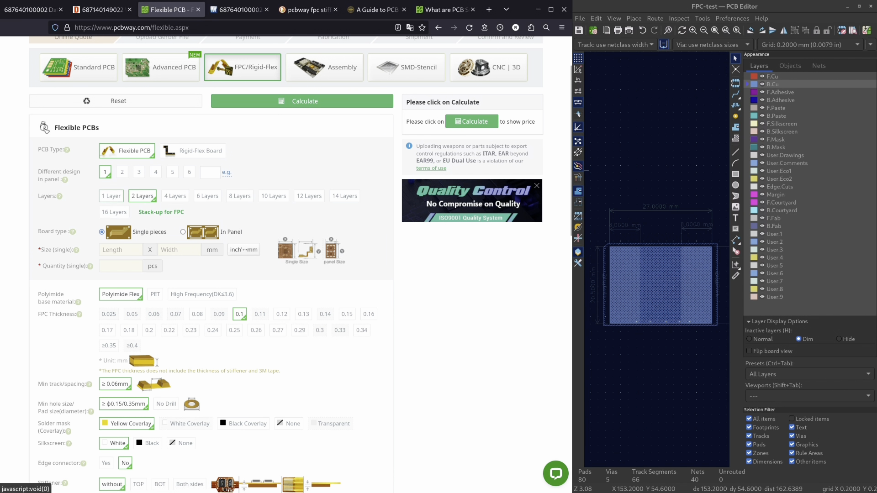
{"action": "left_click", "coordinate": [301, 101]}
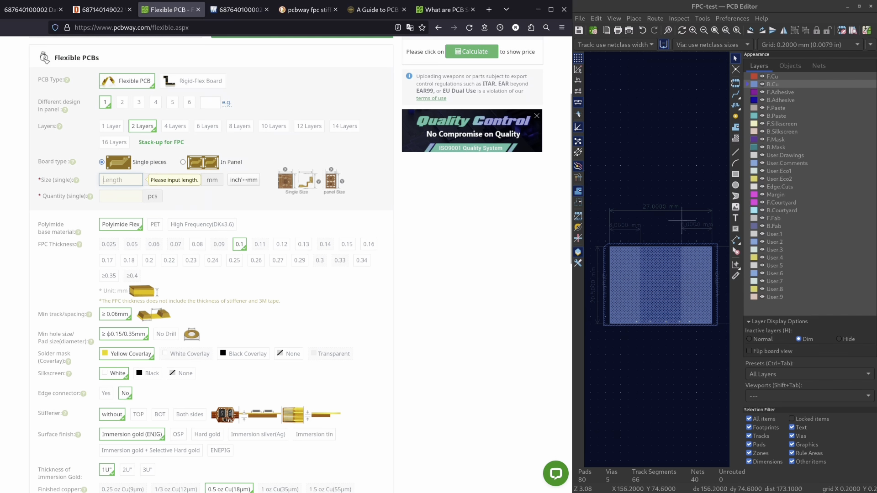
Enter a single-piece size of 27 x 20.5 mm from the board's dimensions in the PCB editor, and a quantity of 5
{"action": "scroll", "coordinate": [667, 228], "scroll_direction": "up", "scroll_amount": 3}
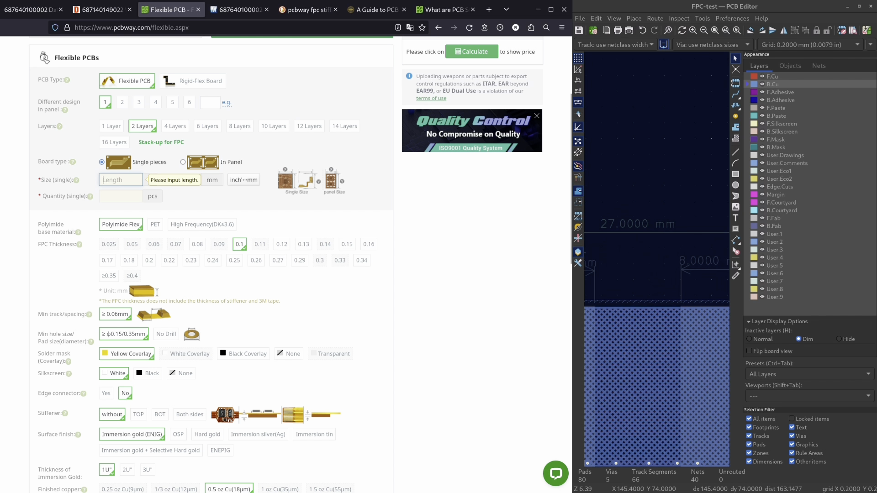
{"action": "type", "text": "27"}
{"action": "key", "text": "Tab"}
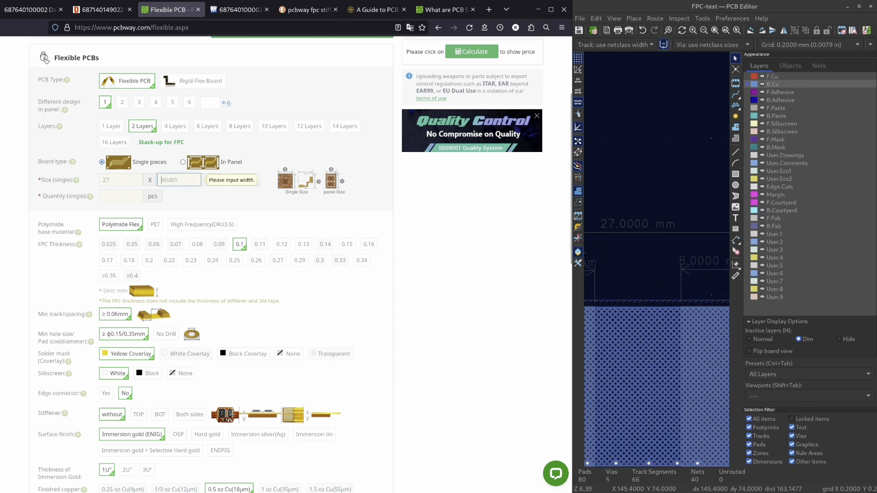
{"action": "middle_click_drag", "start_coordinate": [694, 327], "coordinate": [578, 268]}
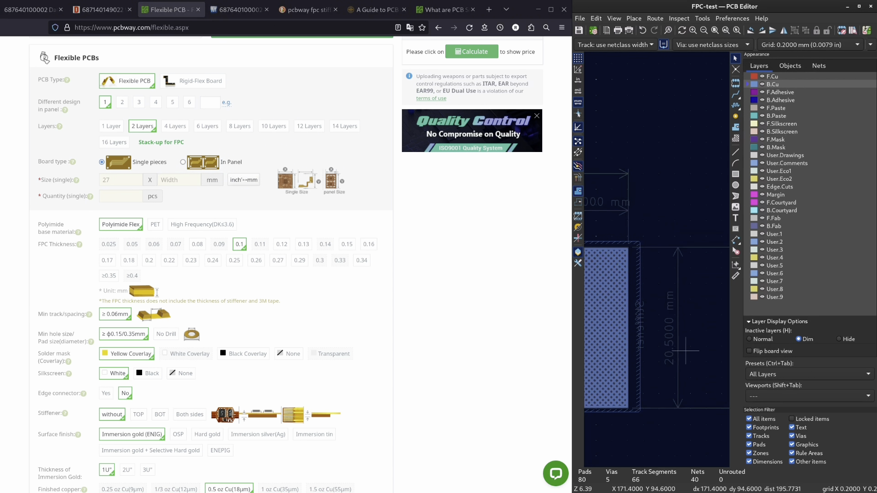
{"action": "left_click", "coordinate": [178, 179]}
{"action": "type", "text": "20"}
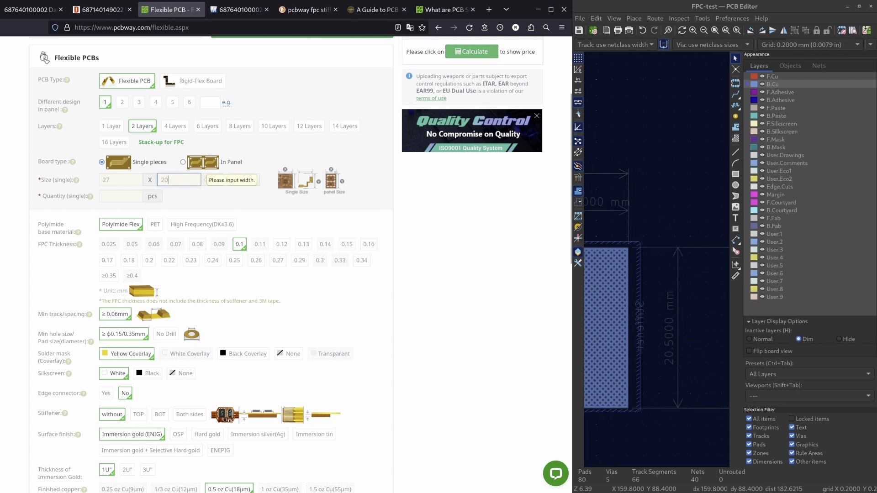
{"action": "type", "text": ".5"}
{"action": "left_click", "coordinate": [120, 196]}
{"action": "type", "text": "5"}
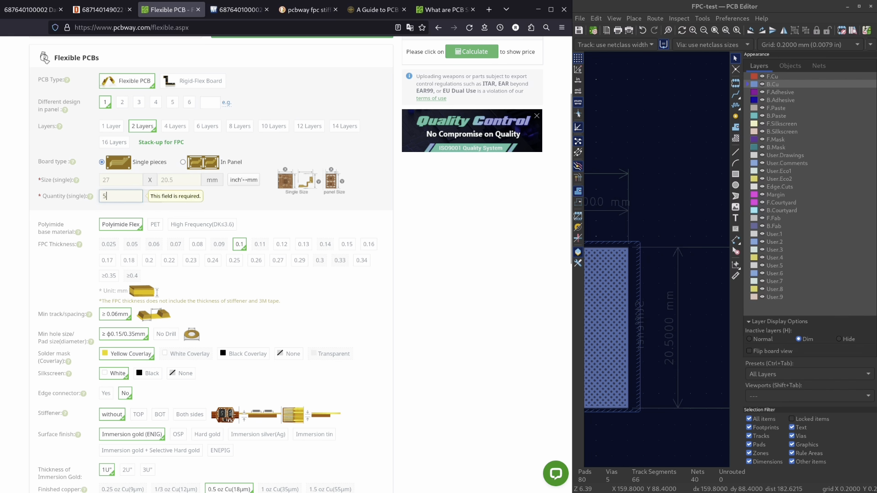
{"action": "scroll", "coordinate": [79, 214], "scroll_direction": "down", "scroll_amount": 1}
{"action": "scroll", "coordinate": [80, 215], "scroll_direction": "up", "scroll_amount": 1}
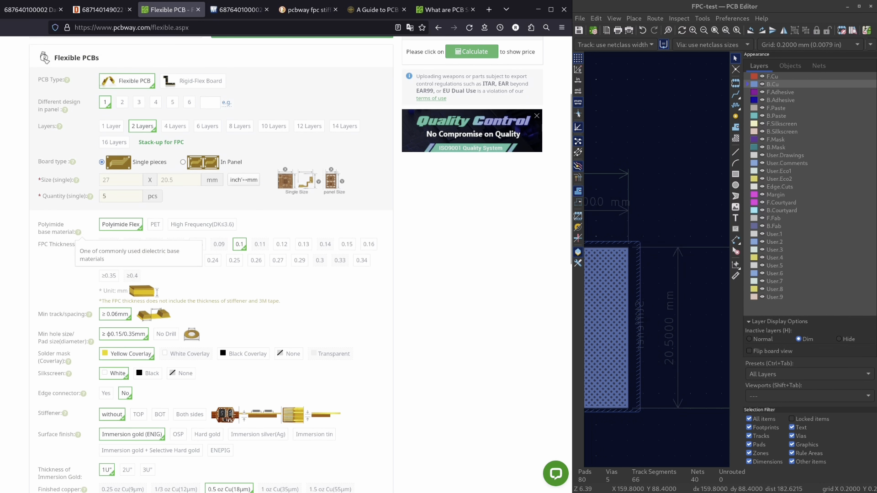
Check the polyimide base material and FPC thickness options against the substrate height in KiCad's transmission line calculator
{"action": "left_click_drag", "start_coordinate": [38, 224], "coordinate": [69, 231]}
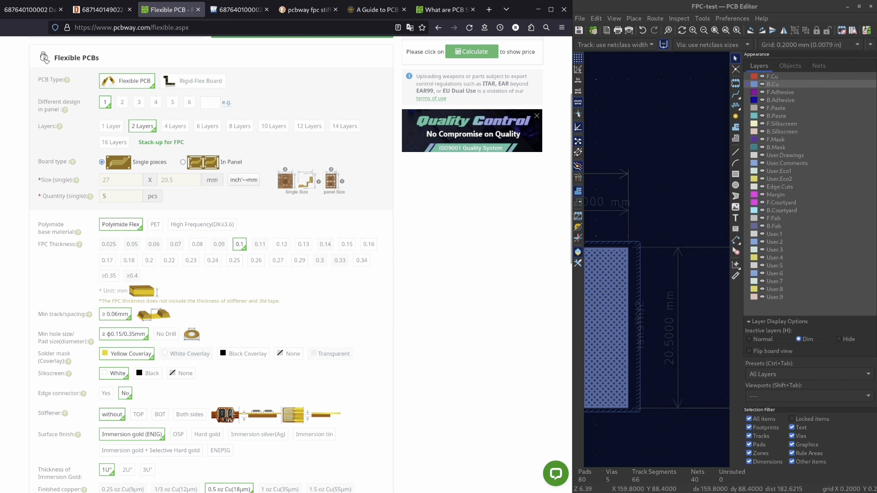
{"action": "scroll", "coordinate": [78, 165], "scroll_direction": "down", "scroll_amount": 2}
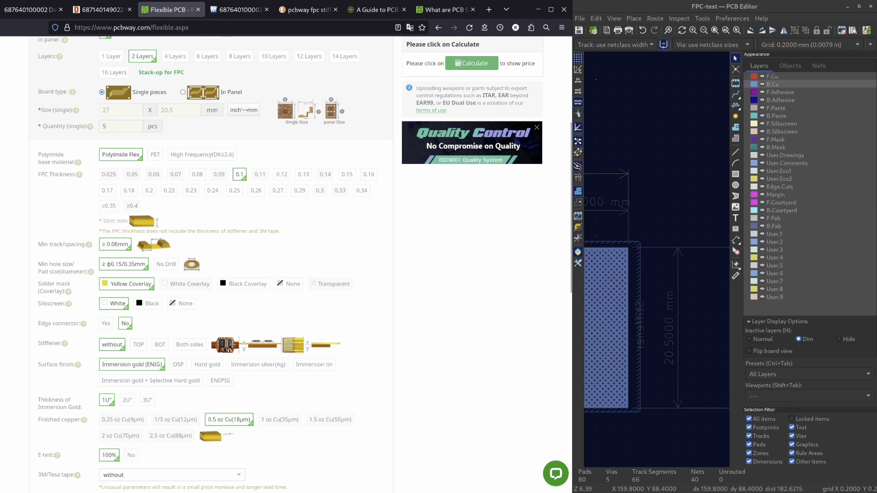
{"action": "left_click_drag", "start_coordinate": [38, 174], "coordinate": [57, 174]}
{"action": "left_click", "coordinate": [63, 182]}
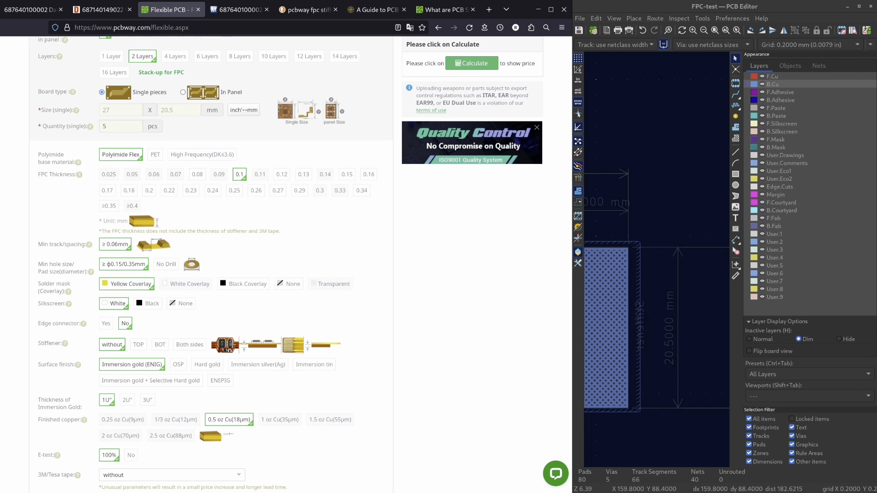
{"action": "key", "text": "alt+Tab"}
{"action": "key", "text": "ctrl+a"}
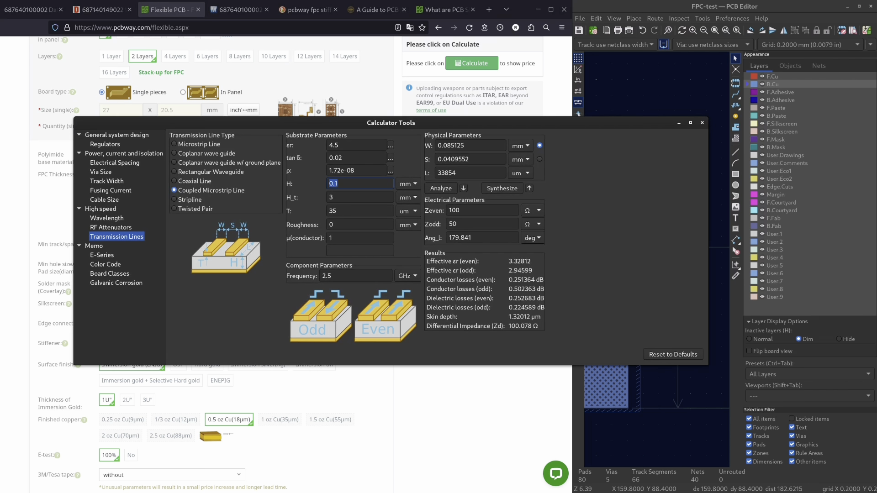
{"action": "left_click", "coordinate": [679, 122]}
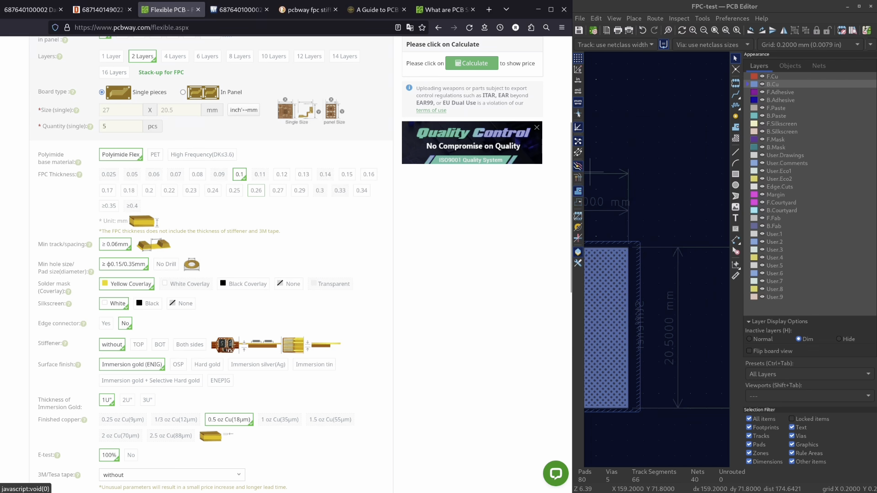
Compare the flat flexible cable datasheet's dimensions with the connector photo on DigiKey, and return to the PCBWay quote form
{"action": "scroll", "coordinate": [689, 230], "scroll_direction": "down", "scroll_amount": 2}
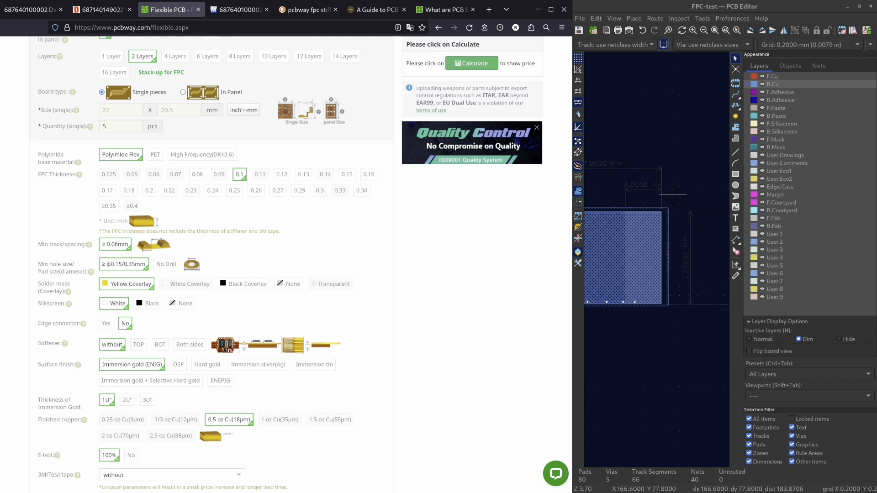
{"action": "left_click", "coordinate": [31, 10]}
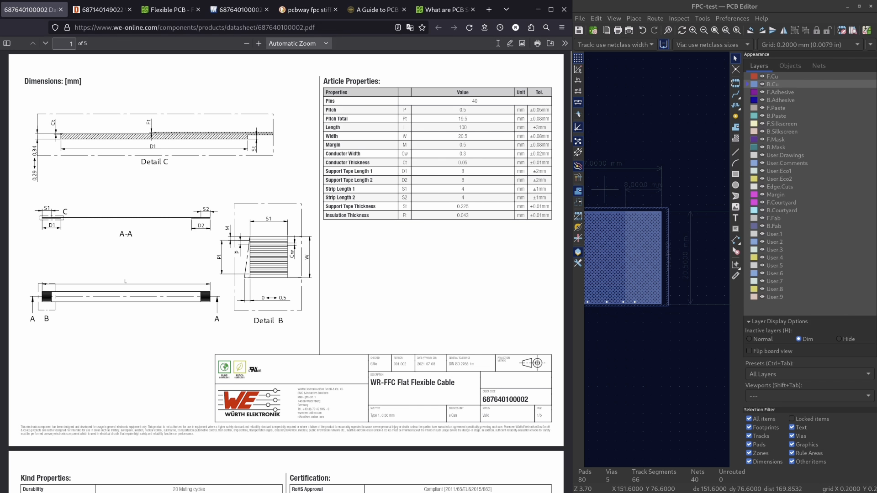
{"action": "left_click", "coordinate": [102, 10]}
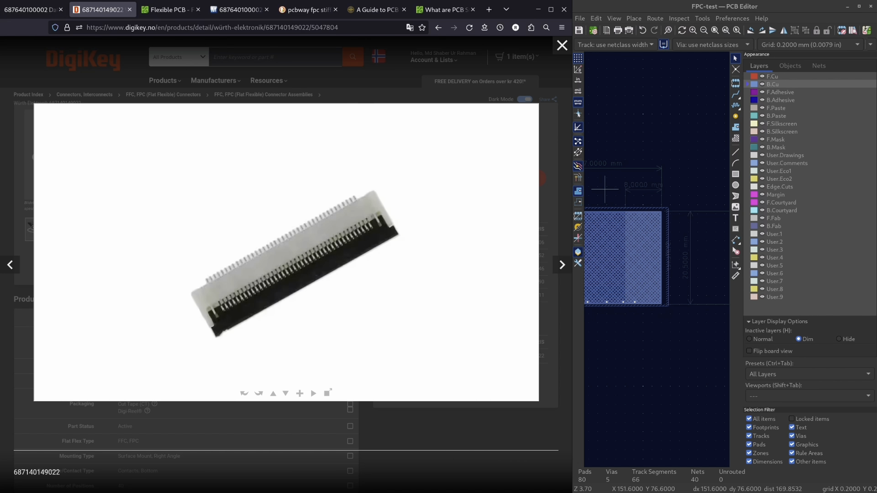
{"action": "left_click", "coordinate": [30, 9]}
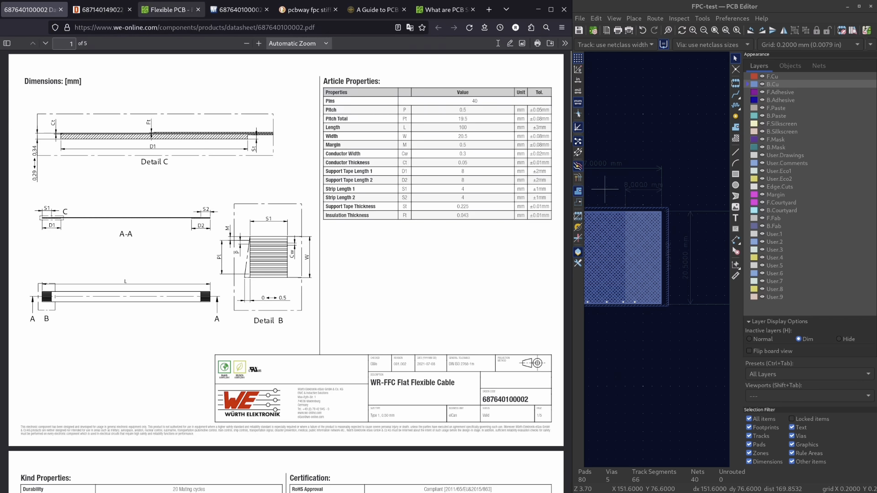
{"action": "left_click", "coordinate": [168, 10]}
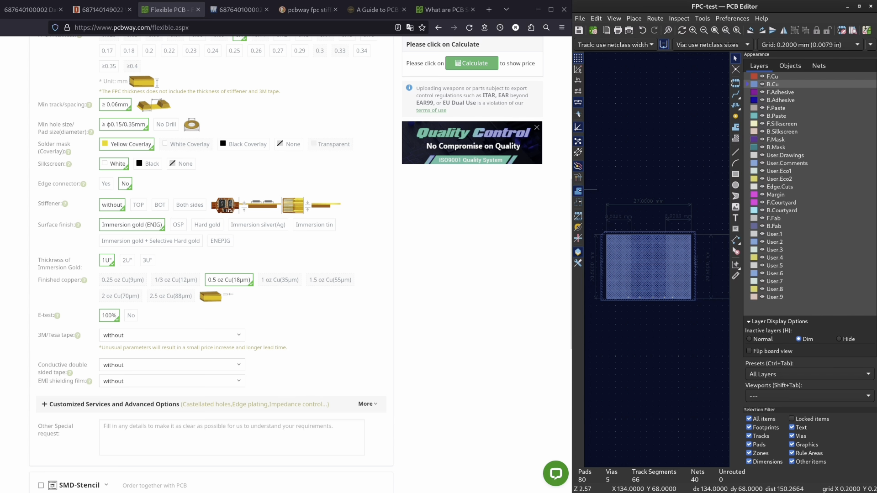
Review the minimum hole size, coverlay, silkscreen, edge connector and stiffener options against the board layout
{"action": "left_click_drag", "start_coordinate": [42, 132], "coordinate": [64, 132]}
{"action": "left_click", "coordinate": [44, 125]}
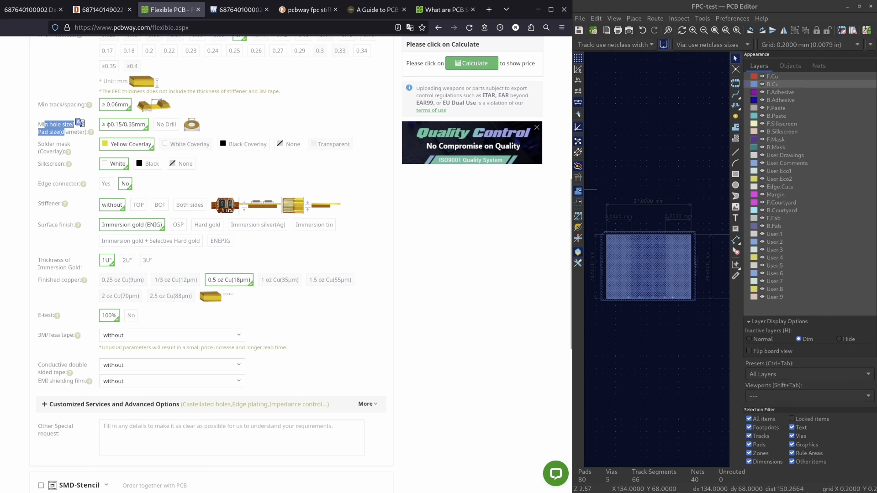
{"action": "left_click", "coordinate": [64, 132]}
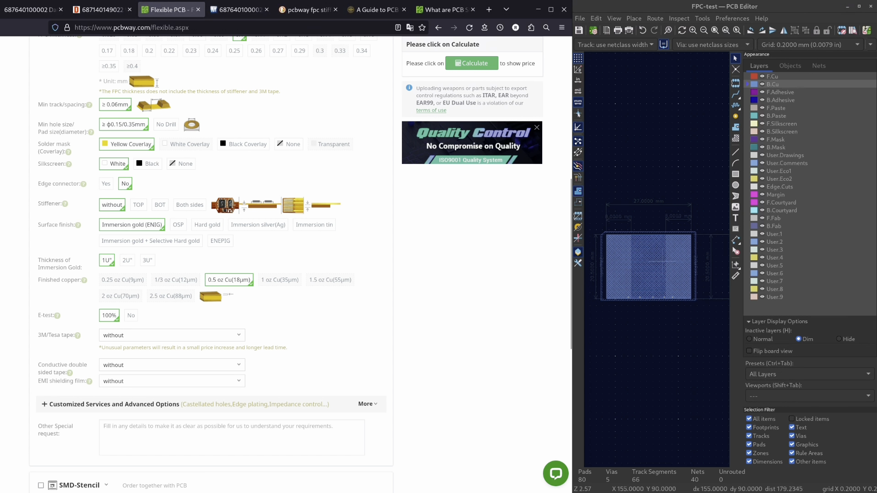
{"action": "scroll", "coordinate": [669, 250], "scroll_direction": "up", "scroll_amount": 3}
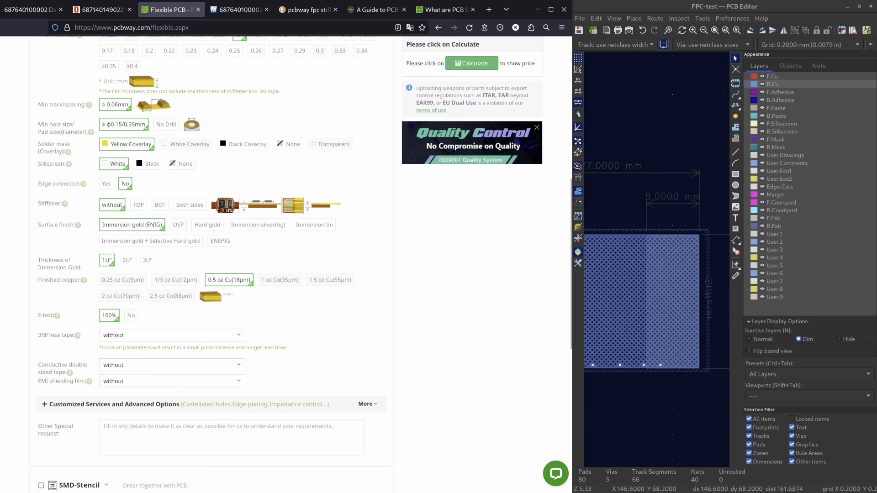
{"action": "scroll", "coordinate": [301, 263], "scroll_direction": "up", "scroll_amount": 3}
{"action": "scroll", "coordinate": [301, 263], "scroll_direction": "down", "scroll_amount": 4}
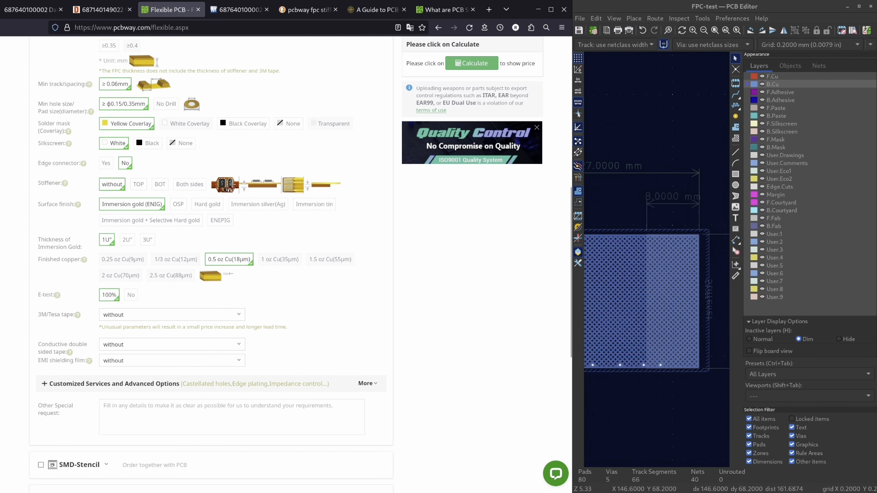
{"action": "scroll", "coordinate": [301, 263], "scroll_direction": "up", "scroll_amount": 1}
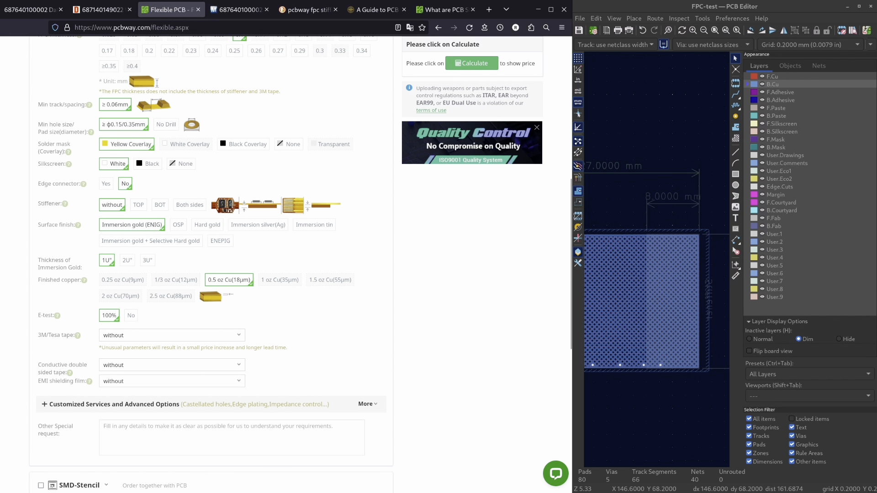
{"action": "scroll", "coordinate": [300, 263], "scroll_direction": "down", "scroll_amount": 3}
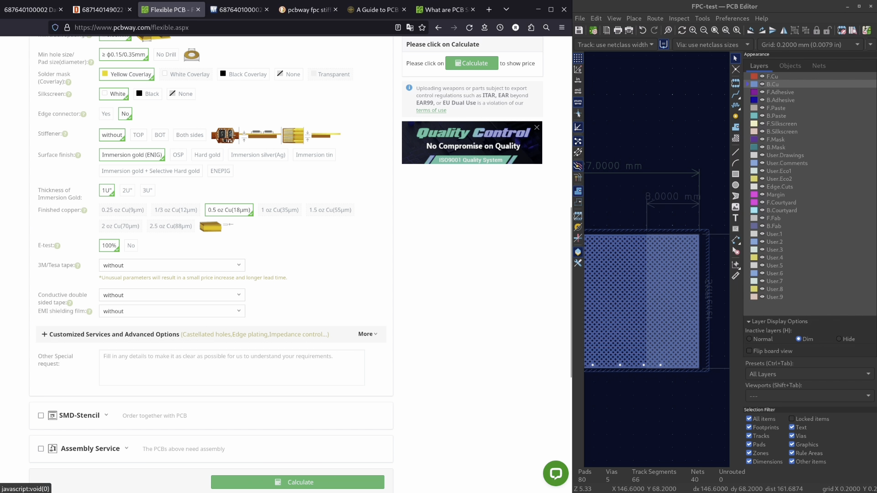
{"action": "scroll", "coordinate": [301, 263], "scroll_direction": "up", "scroll_amount": 3}
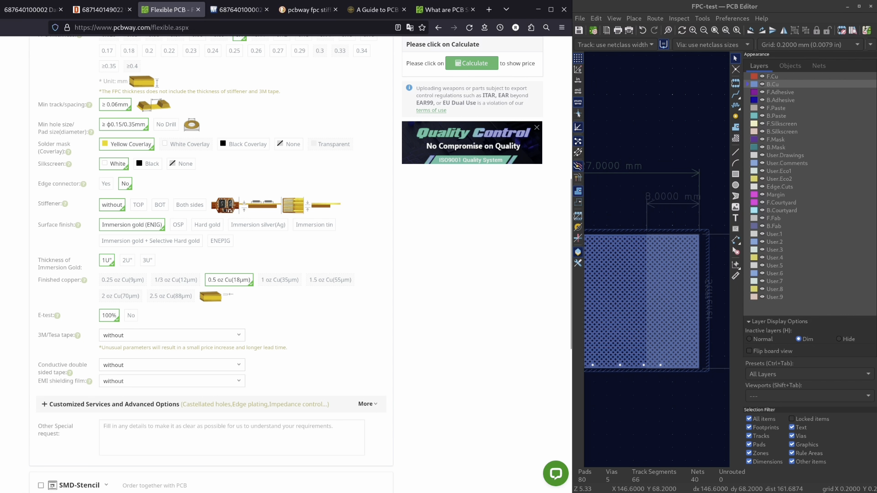
{"action": "scroll", "coordinate": [301, 263], "scroll_direction": "down", "scroll_amount": 3}
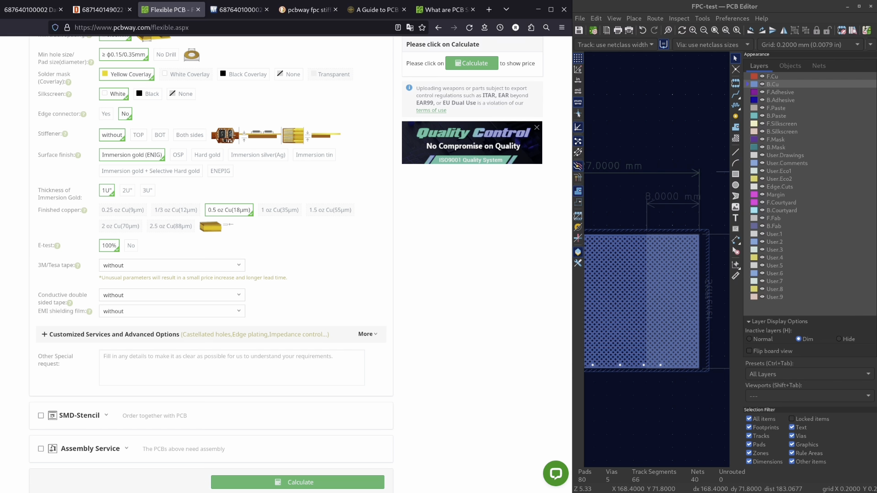
Activate the B.Silkscreen layer to check the stiffener's side, and set the quote's stiffener option to BOT
{"action": "left_click", "coordinate": [781, 124]}
{"action": "left_click", "coordinate": [781, 131]}
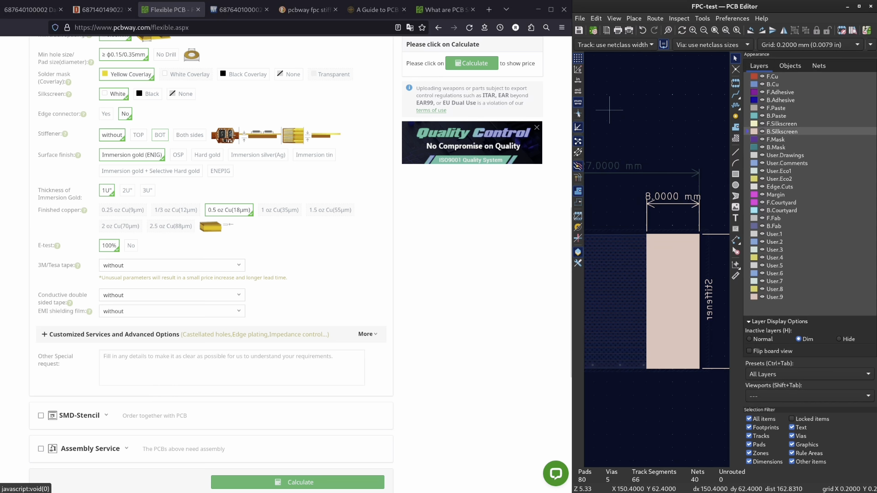
{"action": "left_click", "coordinate": [159, 135]}
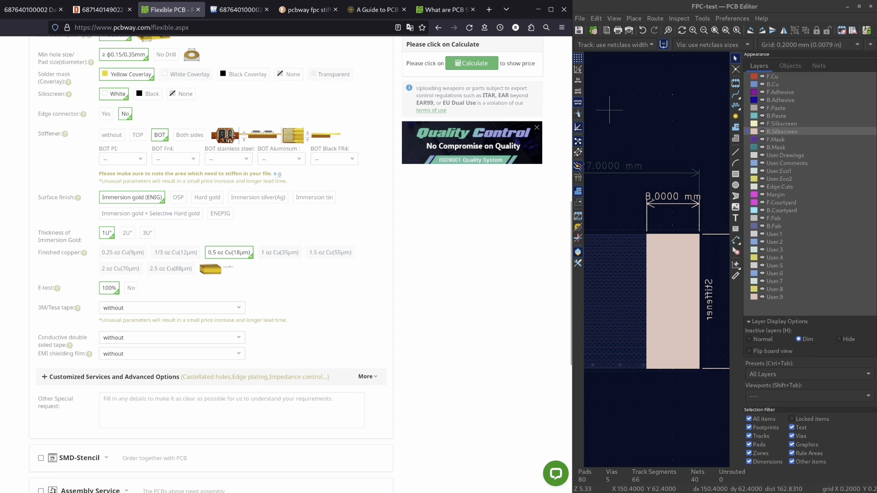
Examine the bottom PI stiffener thickness choices and look up the support tape thickness in the cable datasheet
{"action": "left_click", "coordinate": [122, 159]}
{"action": "key", "text": "Escape"}
{"action": "left_click", "coordinate": [123, 158]}
{"action": "key", "text": "Escape"}
{"action": "left_click", "coordinate": [31, 10]}
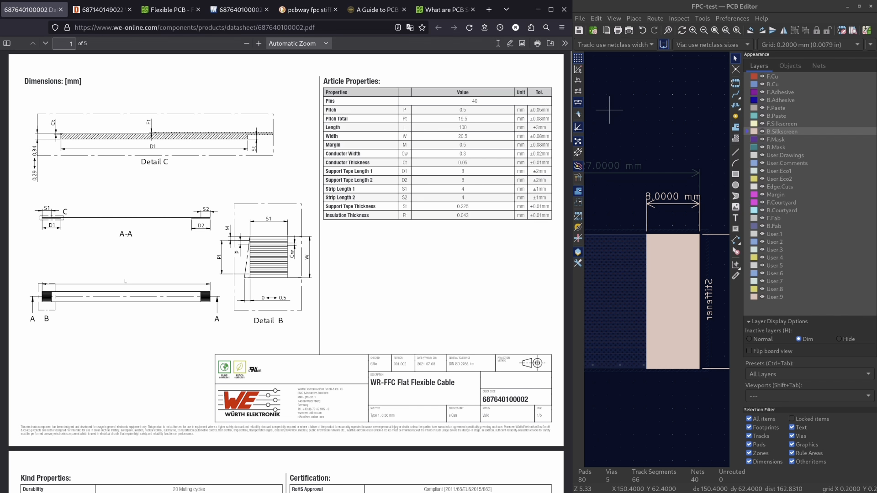
{"action": "double_click", "coordinate": [465, 207]}
{"action": "left_click", "coordinate": [466, 207]}
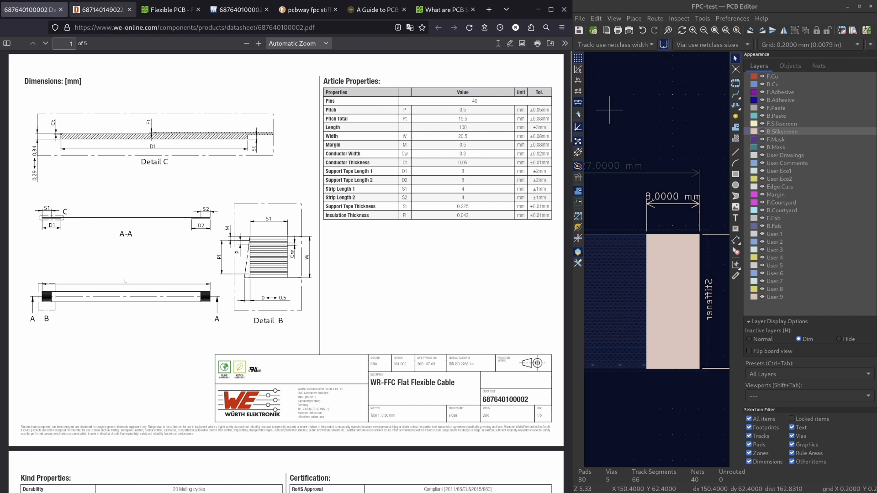
Return to the PCBWay quote form and set the bottom PI stiffener thickness to 0.2mm
{"action": "left_click", "coordinate": [169, 9]}
{"action": "left_click", "coordinate": [176, 159]}
{"action": "left_click", "coordinate": [176, 159]}
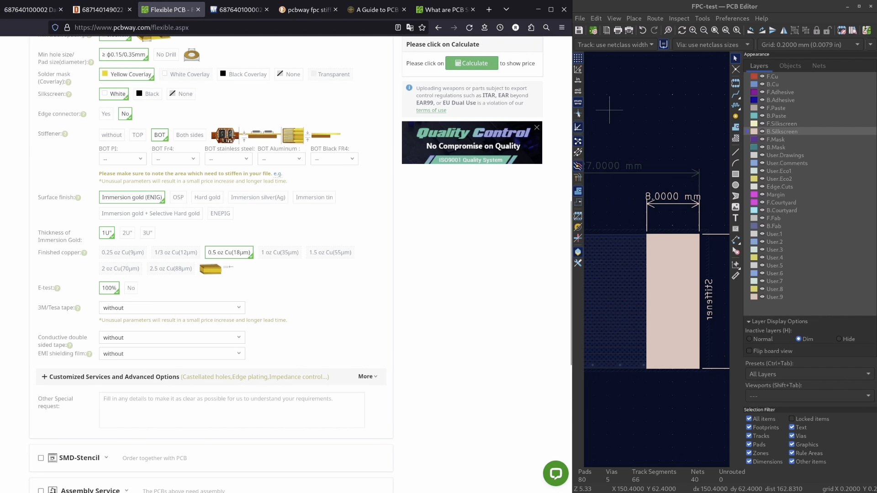
{"action": "left_click", "coordinate": [122, 159]}
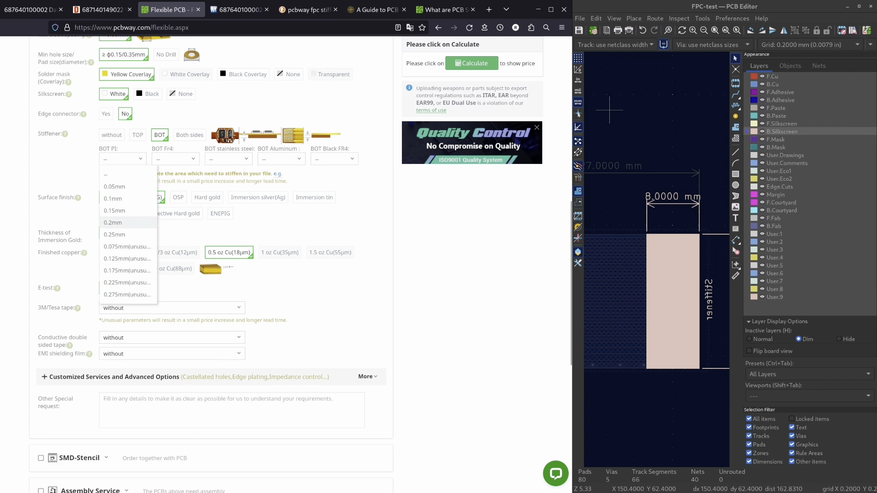
{"action": "left_click", "coordinate": [113, 222]}
{"action": "left_click", "coordinate": [122, 159]}
{"action": "left_click", "coordinate": [123, 159]}
Look through the bottom FR4, stainless steel, aluminum and black FR4 stiffener thickness choices without selecting any
{"action": "left_click", "coordinate": [175, 159]}
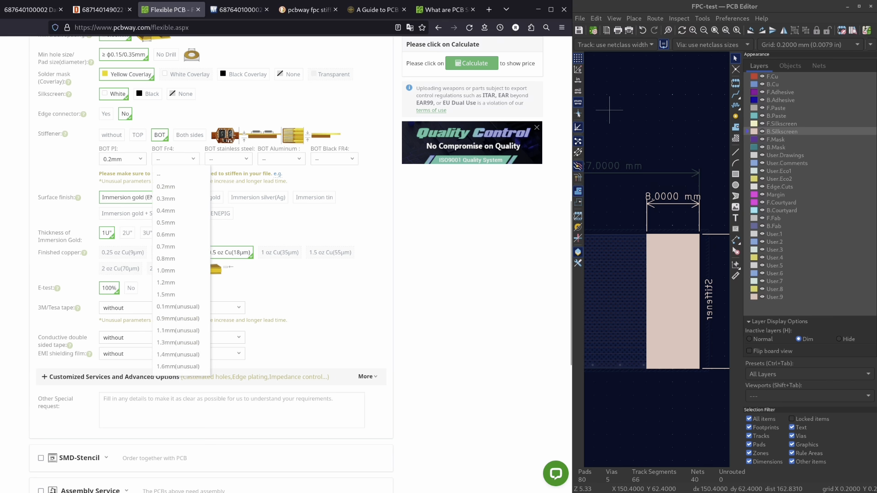
{"action": "left_click", "coordinate": [228, 159]}
{"action": "left_click", "coordinate": [281, 159]}
{"action": "left_click", "coordinate": [281, 159]}
{"action": "left_click", "coordinate": [334, 159]}
{"action": "left_click", "coordinate": [334, 159]}
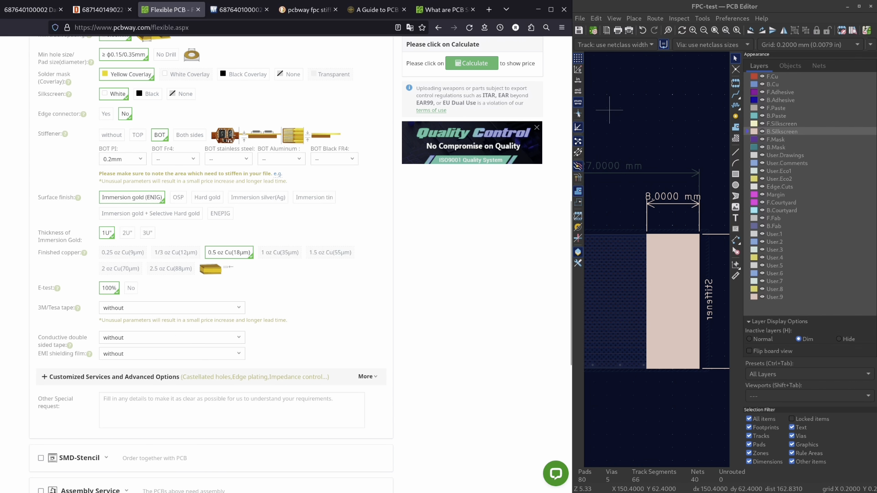
{"action": "left_click", "coordinate": [122, 159]}
{"action": "left_click", "coordinate": [122, 159]}
{"action": "left_click", "coordinate": [123, 159]}
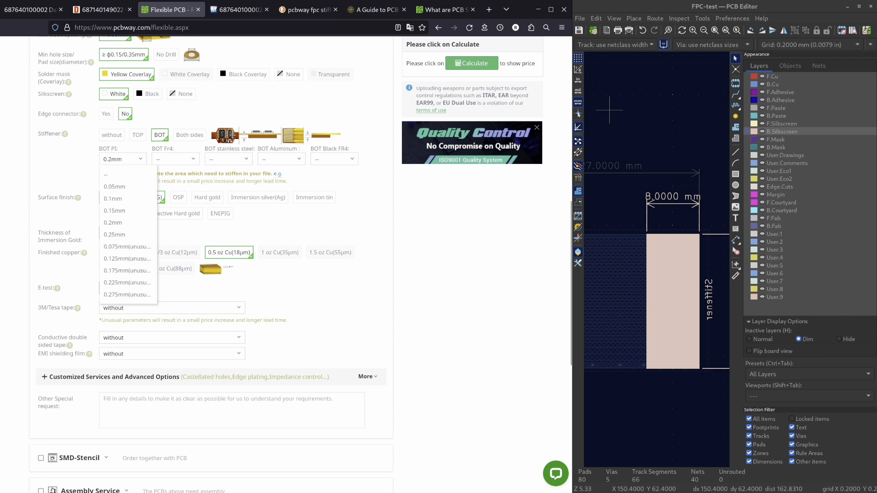
{"action": "left_click", "coordinate": [122, 159]}
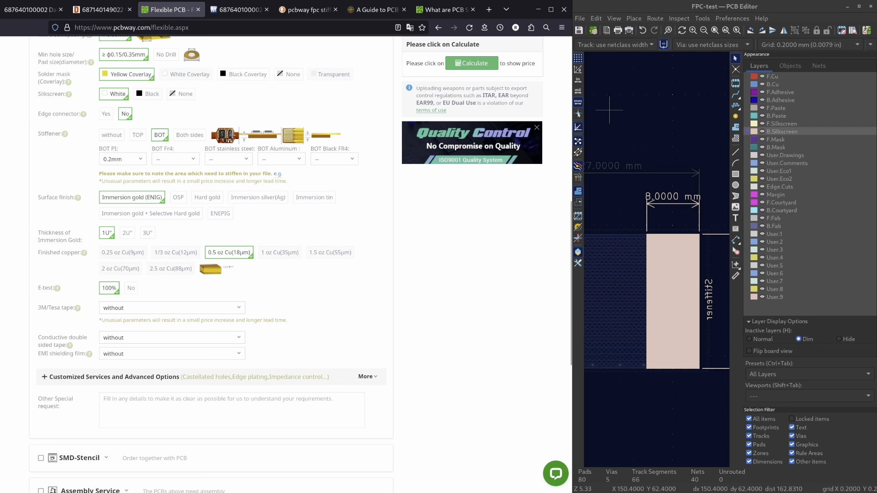
Calculate the price of the flexible PCB quote and save it to the cart, agreeing to the special notes on file content
{"action": "scroll", "coordinate": [211, 265], "scroll_direction": "down", "scroll_amount": 3}
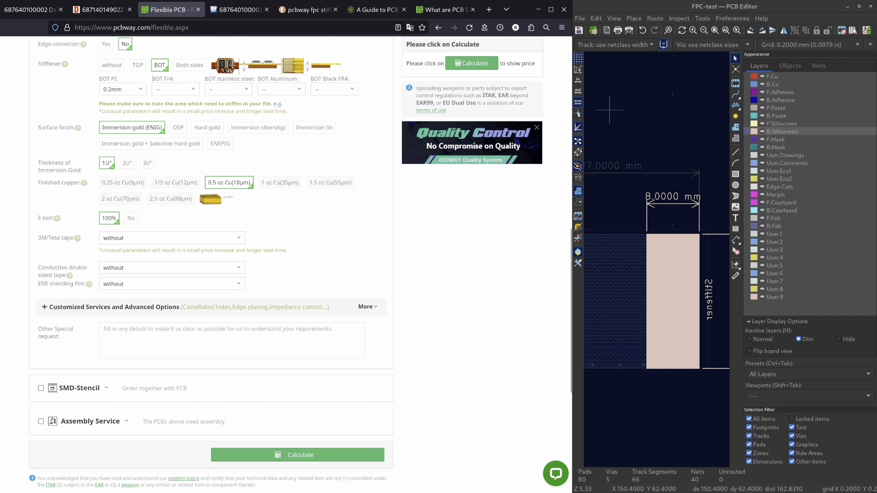
{"action": "scroll", "coordinate": [211, 265], "scroll_direction": "down", "scroll_amount": 3}
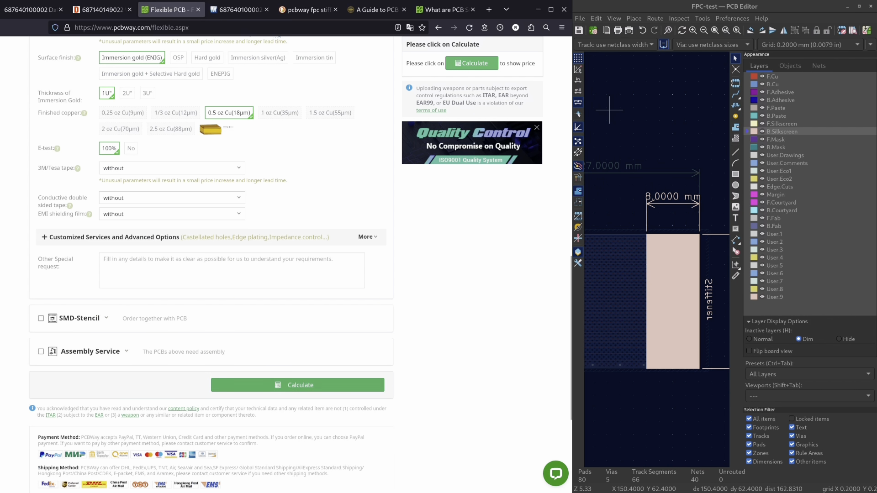
{"action": "left_click", "coordinate": [298, 385]}
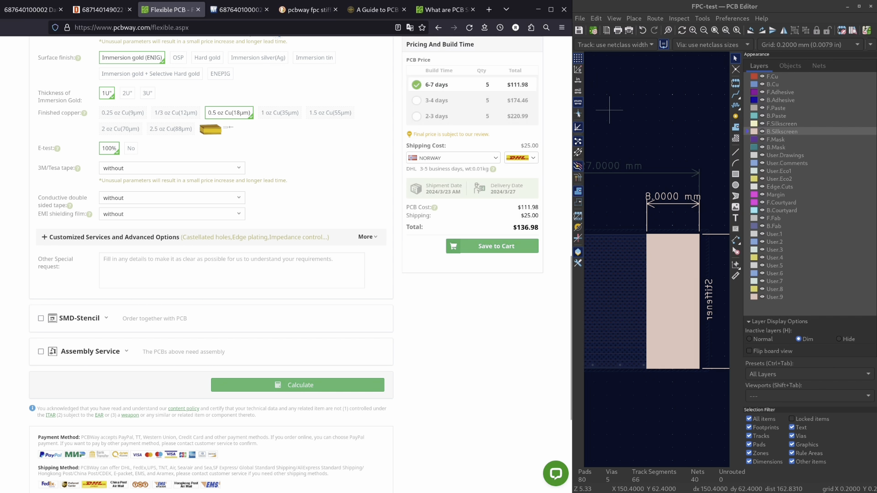
{"action": "scroll", "coordinate": [228, 255], "scroll_direction": "up", "scroll_amount": 2}
{"action": "scroll", "coordinate": [229, 255], "scroll_direction": "down", "scroll_amount": 1}
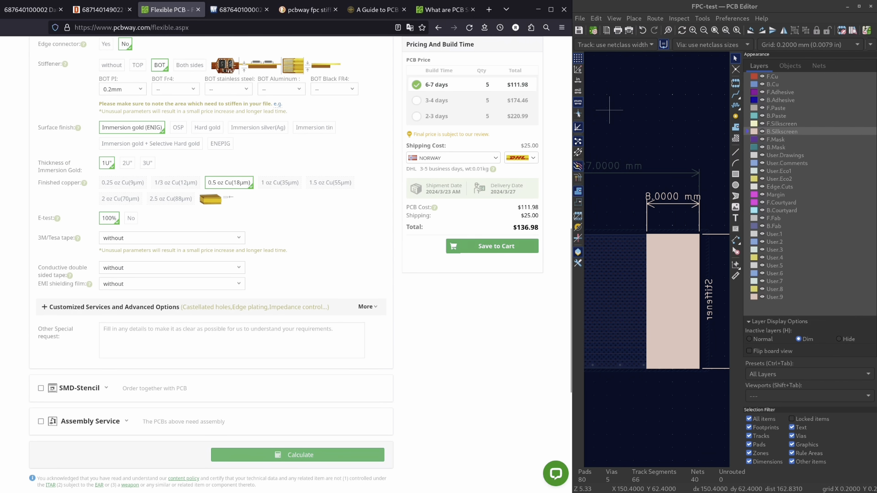
{"action": "left_click", "coordinate": [494, 246]}
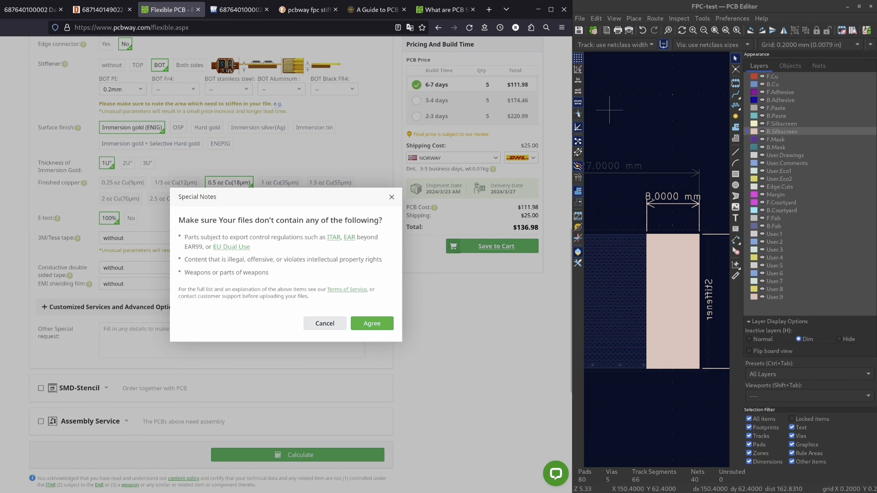
{"action": "left_click", "coordinate": [372, 323]}
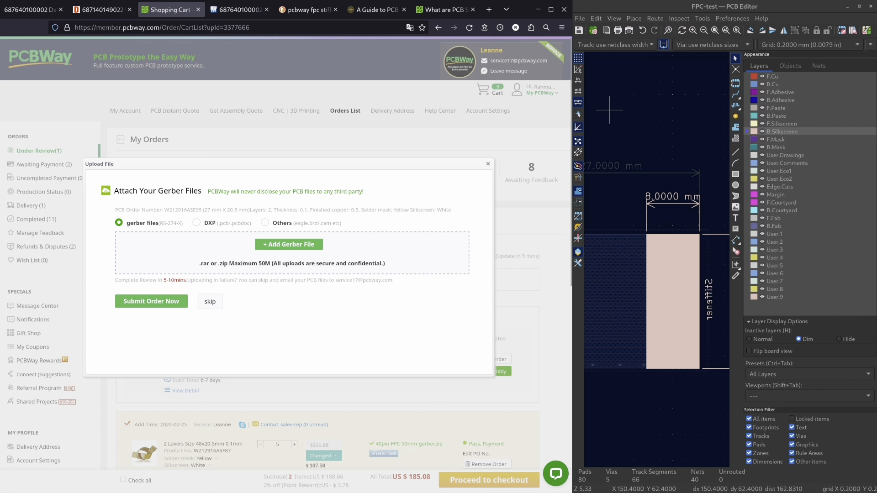
Attach gerber.zip from the FPC-test folder in Documents as the order's Gerber file and submit the order
{"action": "left_click", "coordinate": [289, 244]}
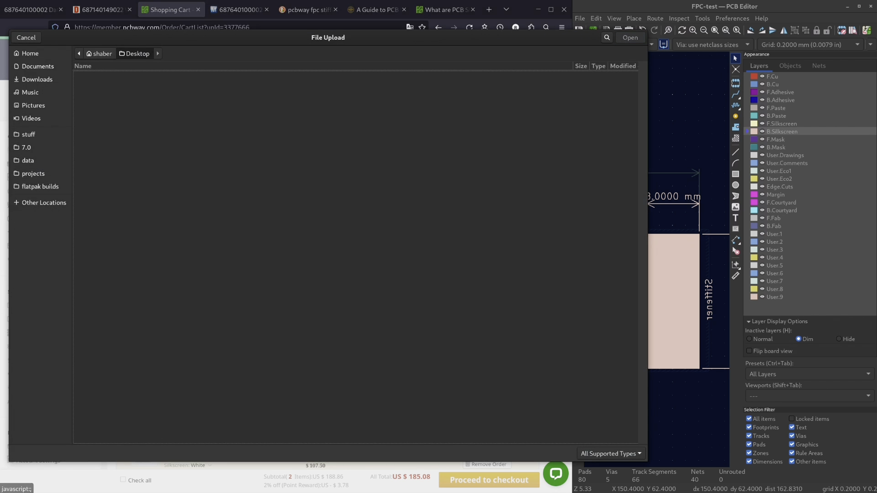
{"action": "left_click", "coordinate": [40, 67]}
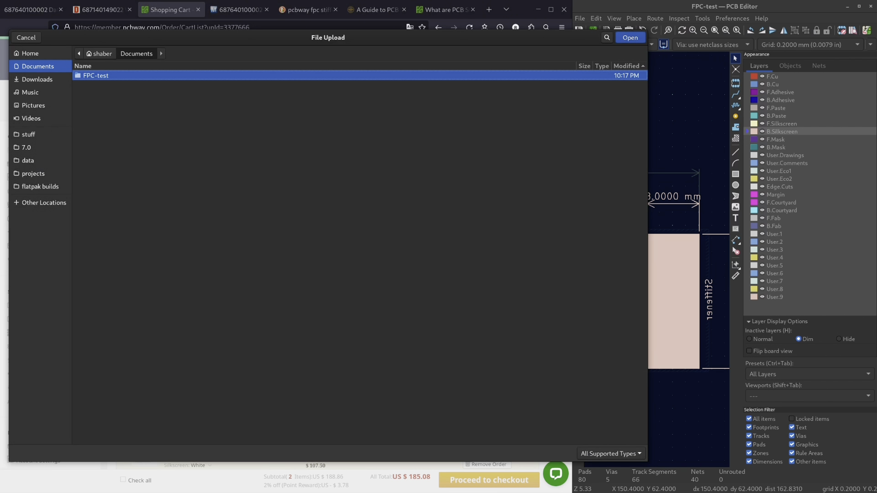
{"action": "double_click", "coordinate": [96, 76]}
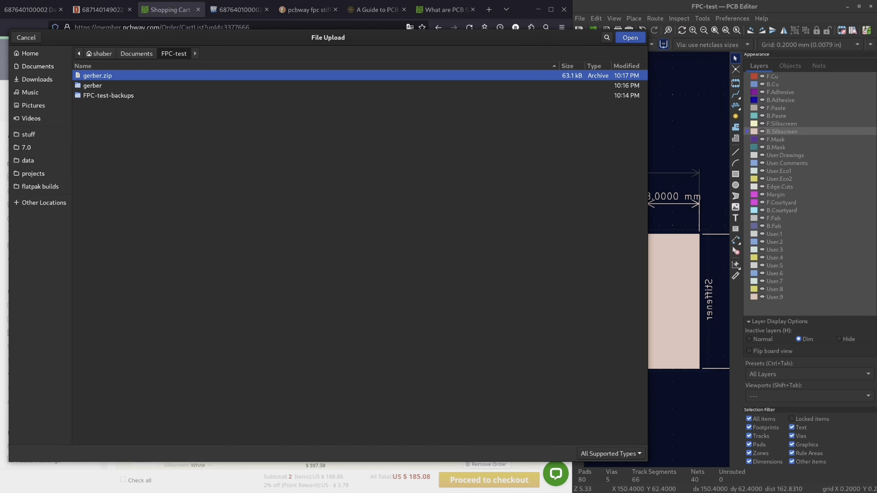
{"action": "key", "text": "Return"}
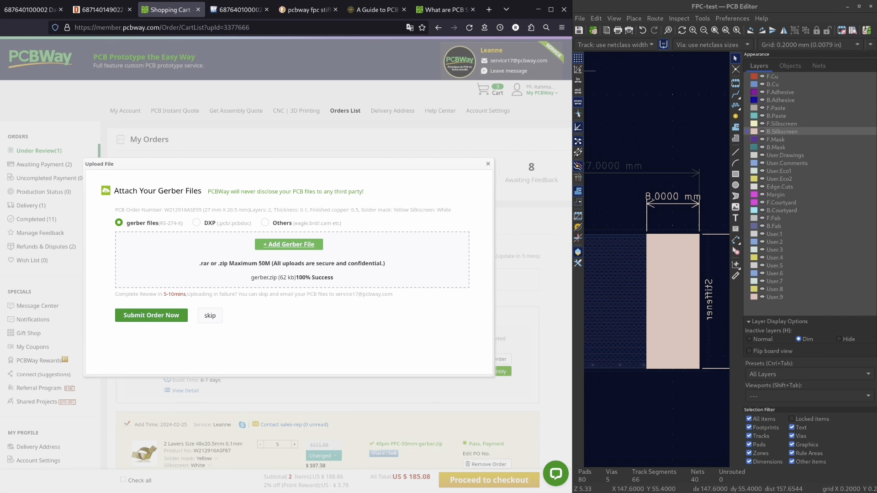
{"action": "left_click", "coordinate": [151, 315]}
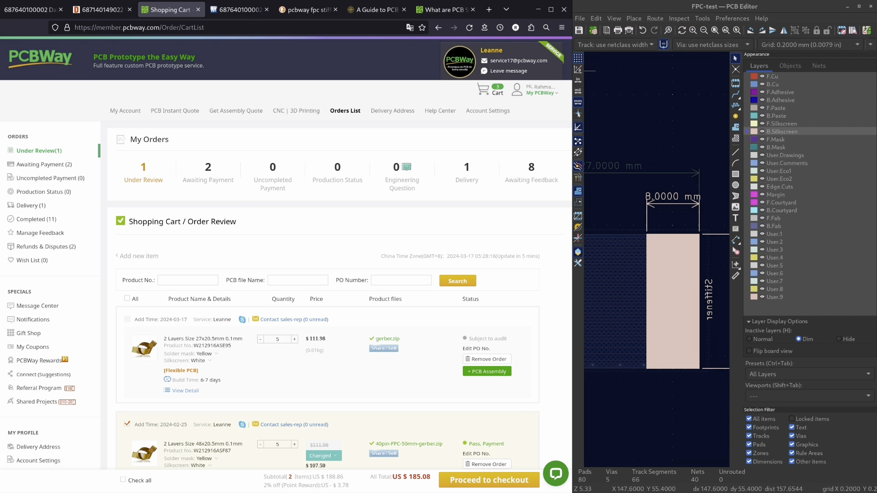
Switch to the maximized KiCad PCB Editor and examine the cable's stiffener side in a full-screen 3D view
{"action": "left_click", "coordinate": [858, 6]}
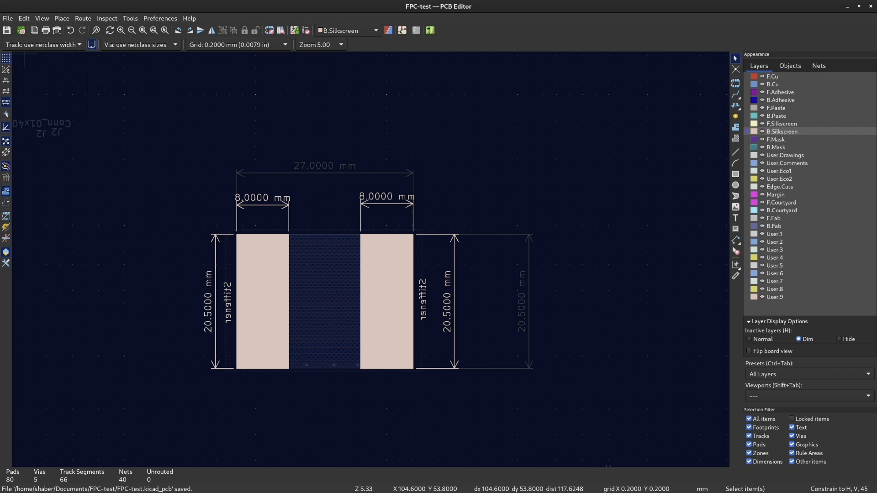
{"action": "left_click", "coordinate": [41, 18]}
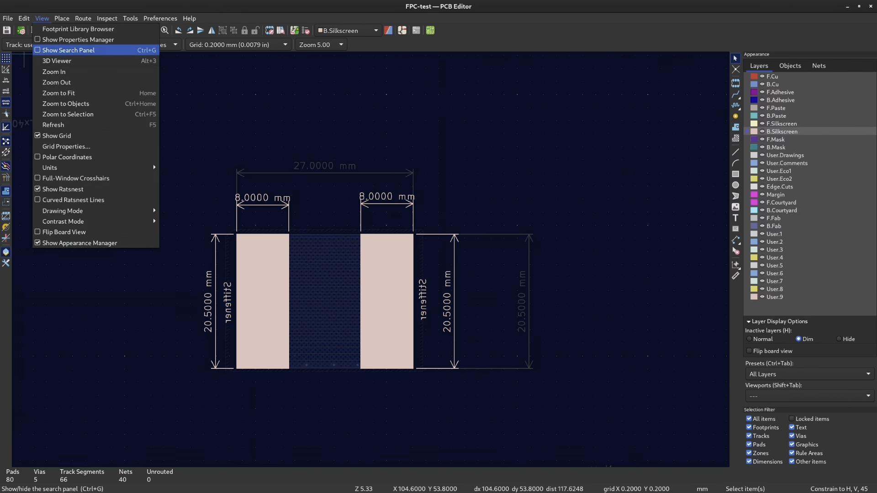
{"action": "left_click", "coordinate": [67, 59]}
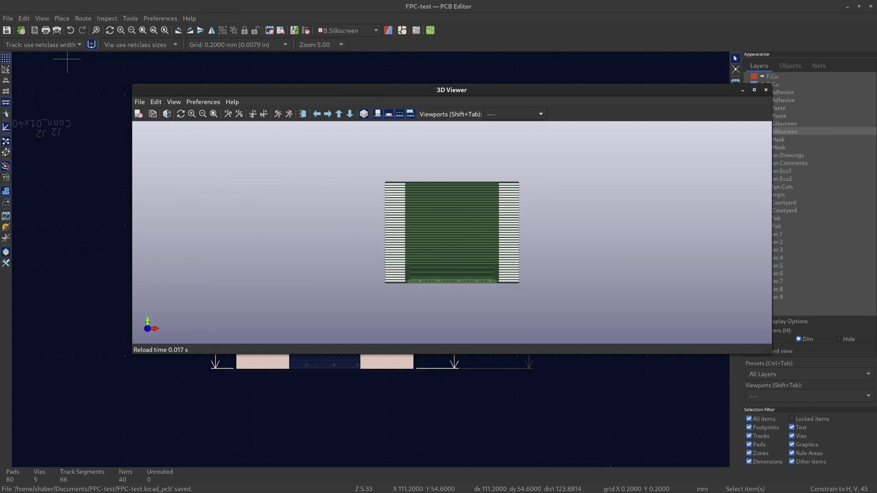
{"action": "left_click", "coordinate": [754, 90]}
{"action": "scroll", "coordinate": [438, 260], "scroll_direction": "up", "scroll_amount": 3}
{"action": "left_click_drag", "start_coordinate": [420, 228], "coordinate": [452, 265]}
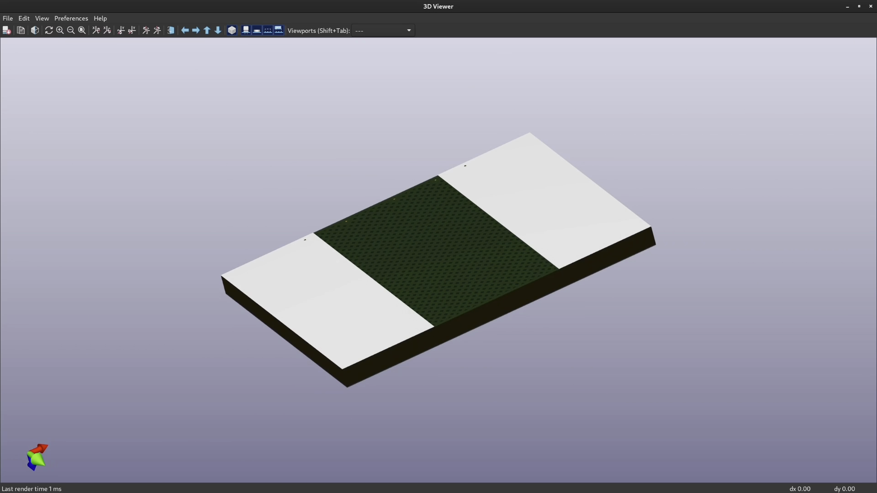
{"action": "scroll", "coordinate": [438, 261], "scroll_direction": "up", "scroll_amount": 4}
{"action": "scroll", "coordinate": [439, 260], "scroll_direction": "down", "scroll_amount": 4}
{"action": "scroll", "coordinate": [438, 260], "scroll_direction": "up", "scroll_amount": 3}
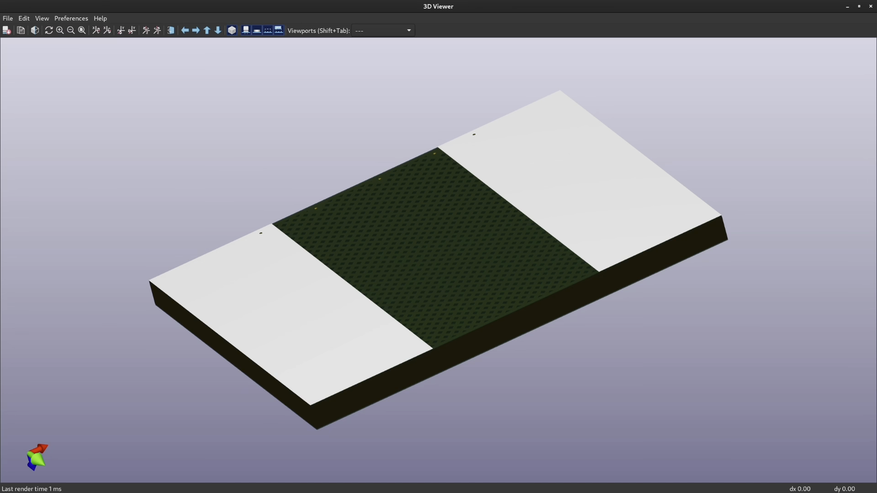